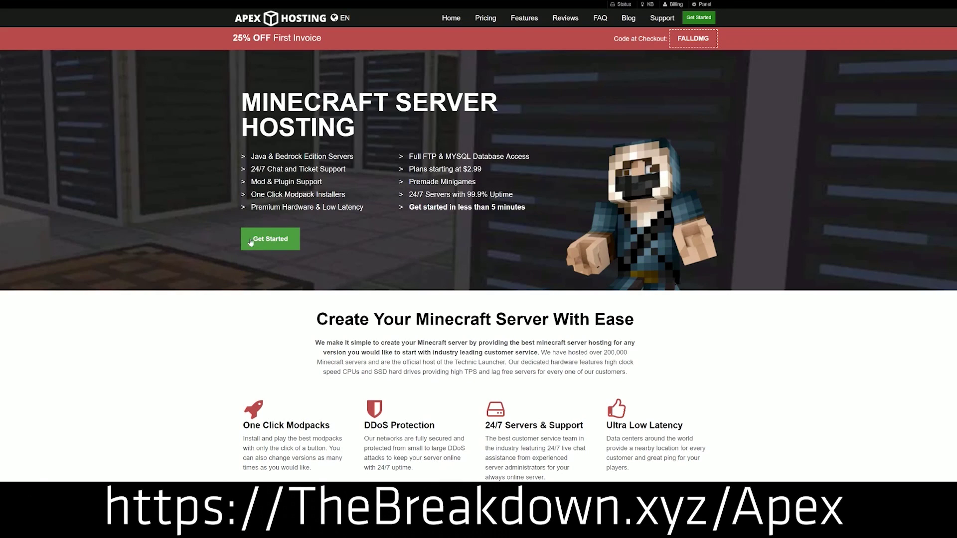
Step: Review the hosting feature overview, highlighting the modpack, support, automated backup and instant setup entries
scroll(371, 277, "down", 3)
scroll(371, 277, "down", 2)
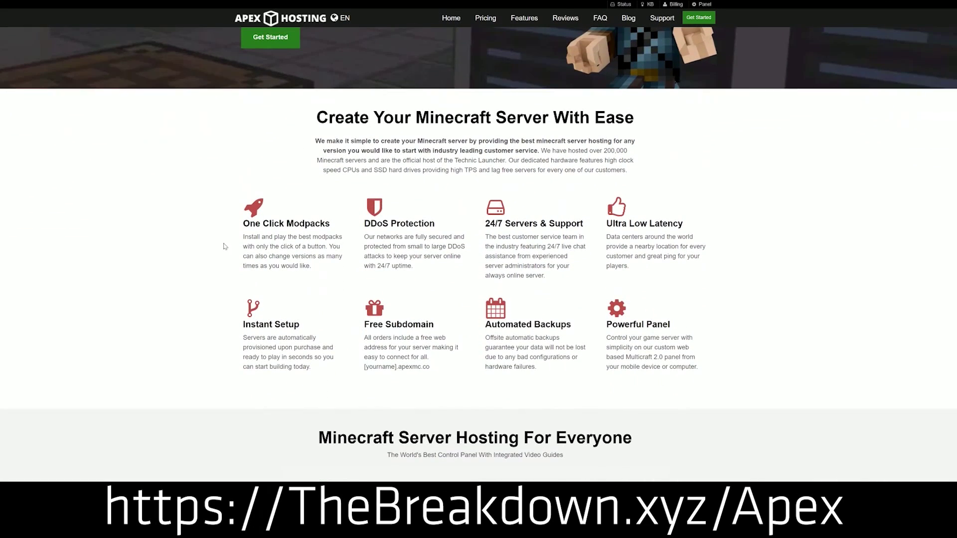
left_click_drag(243, 224, 586, 227)
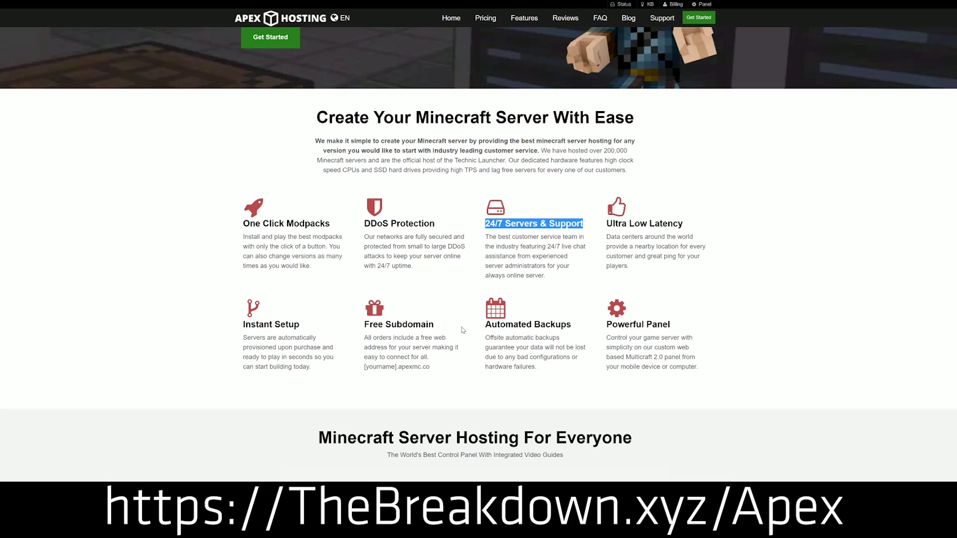
left_click_drag(483, 325, 600, 324)
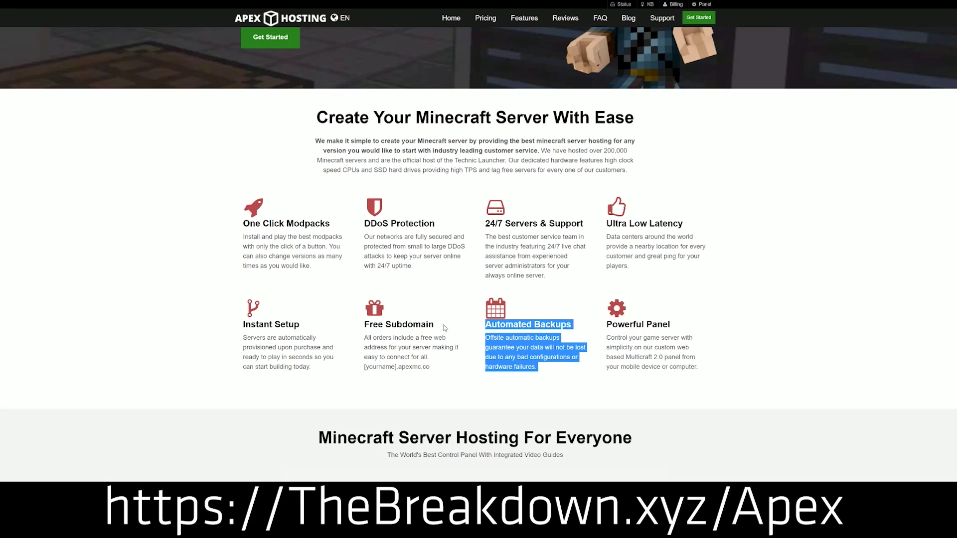
left_click(323, 338)
left_click_drag(311, 368, 244, 324)
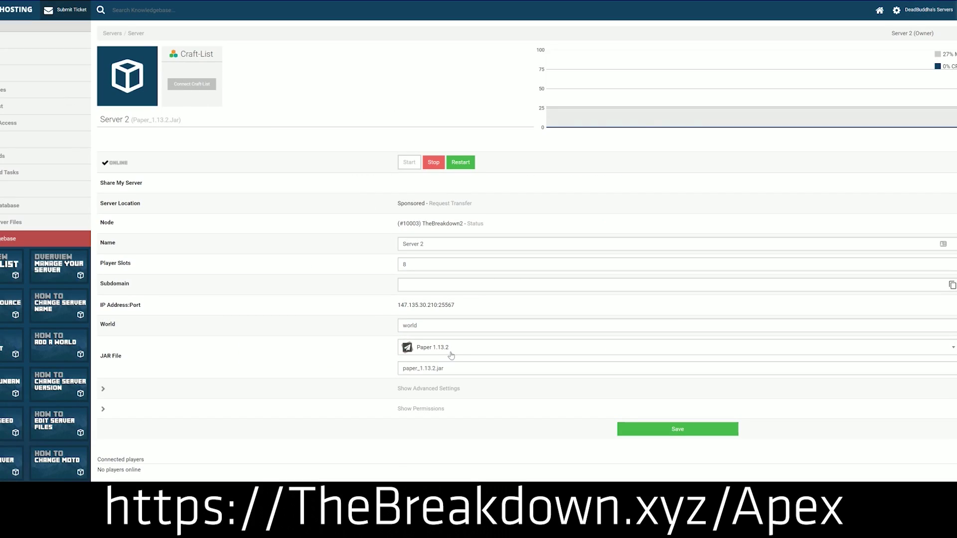
Step: Change Server 2's JAR file to Minecraft 1.15 and create a new world for that version
left_click(452, 353)
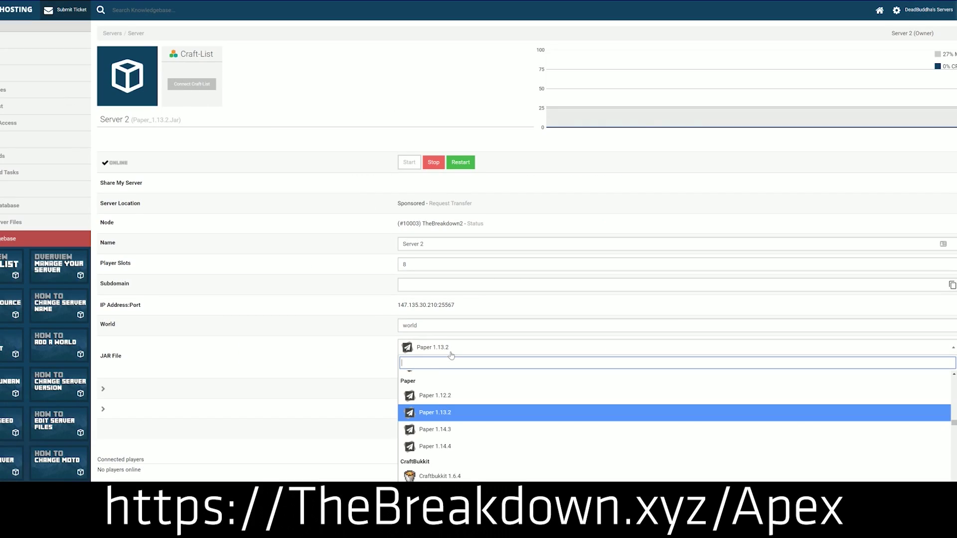
scroll(442, 428, "down", 3)
scroll(445, 432, "up", 5)
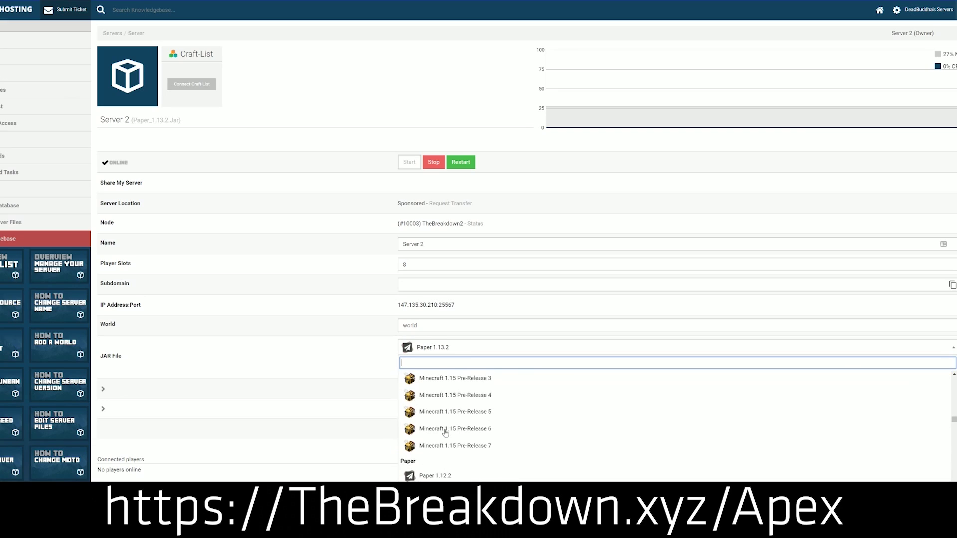
scroll(445, 432, "up", 3)
scroll(447, 429, "down", 1)
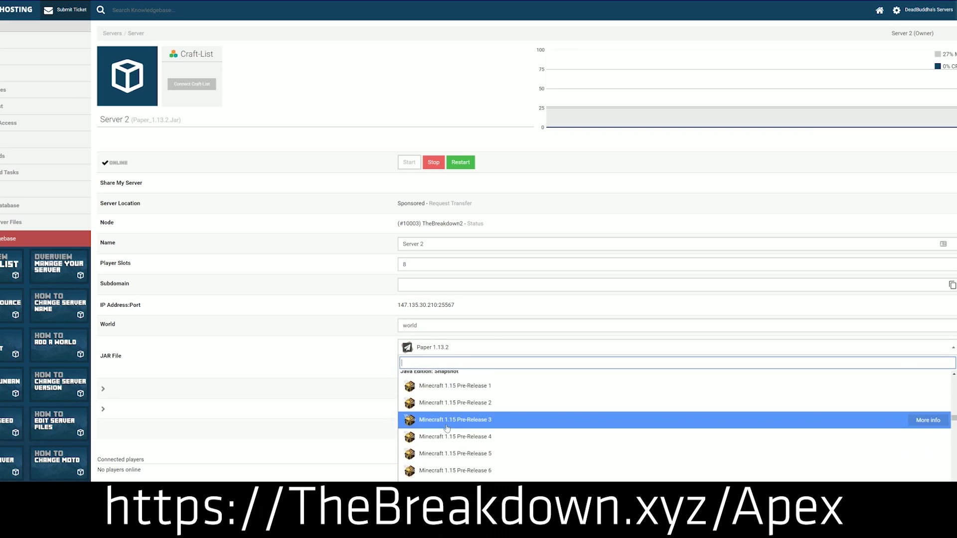
scroll(446, 430, "up", 2)
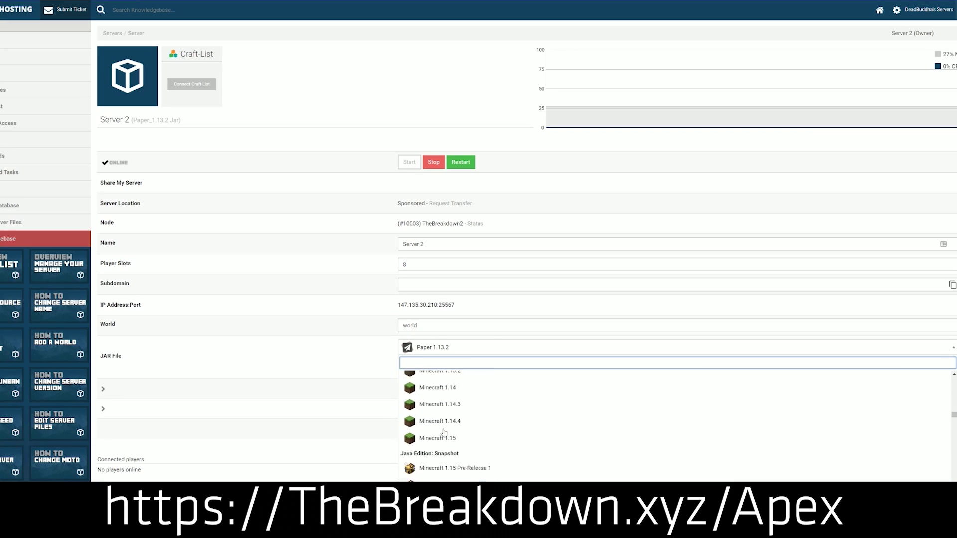
scroll(444, 432, "up", 2)
scroll(458, 438, "down", 2)
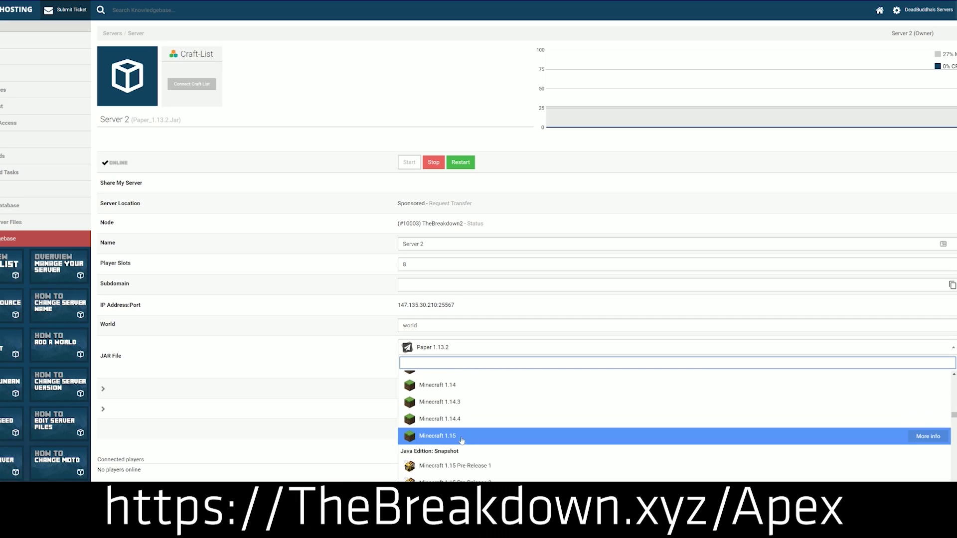
left_click(489, 439)
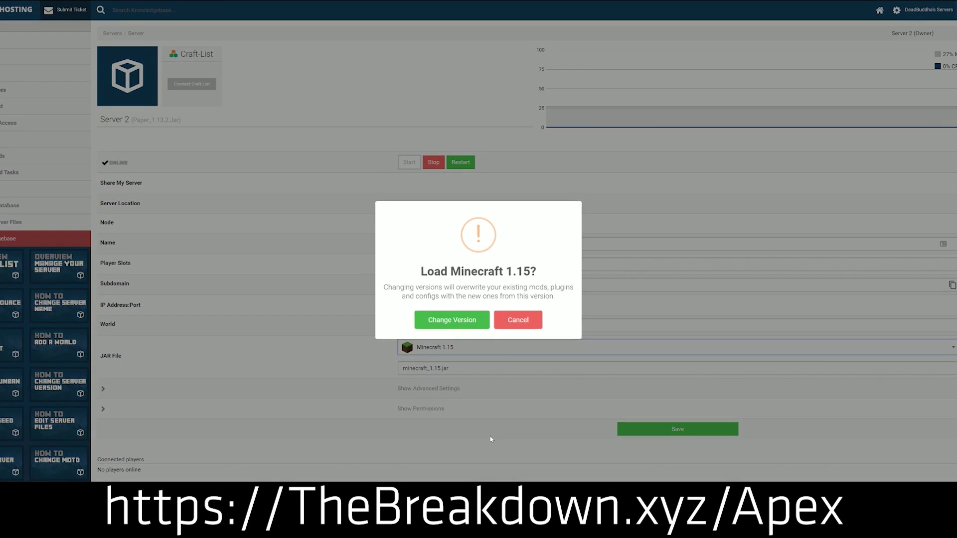
left_click(446, 322)
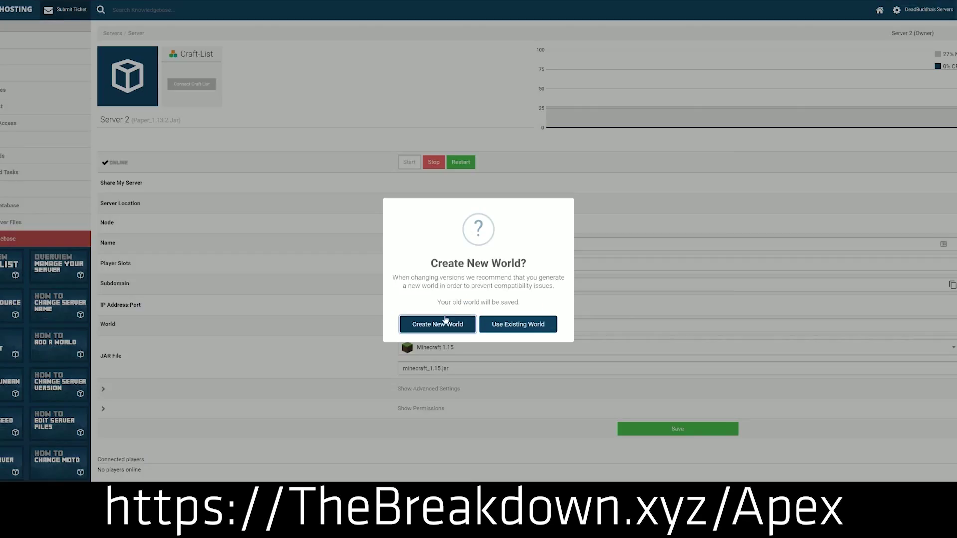
left_click(445, 322)
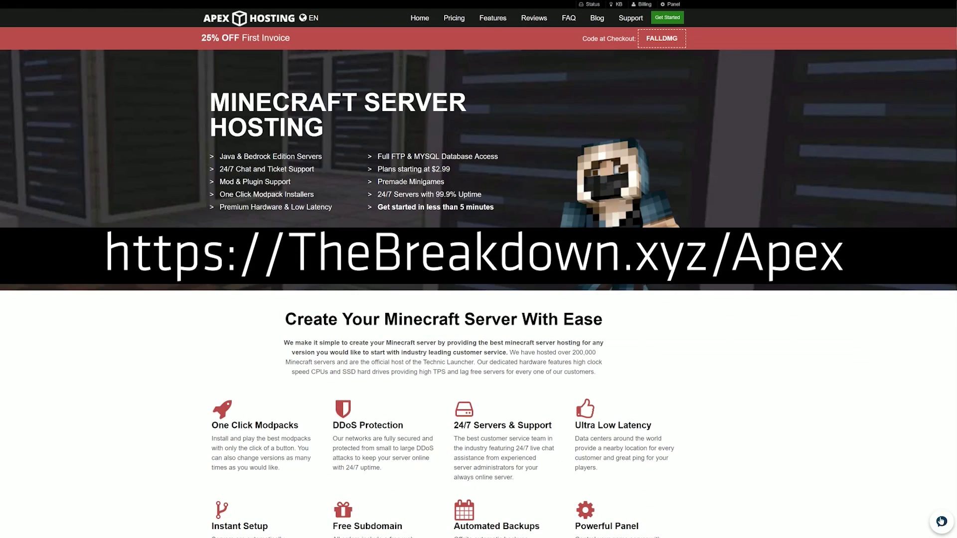
Step: Start a support live chat and send "Hey! Just sending in a quick message to show how fast your support is in a video."
left_click(941, 521)
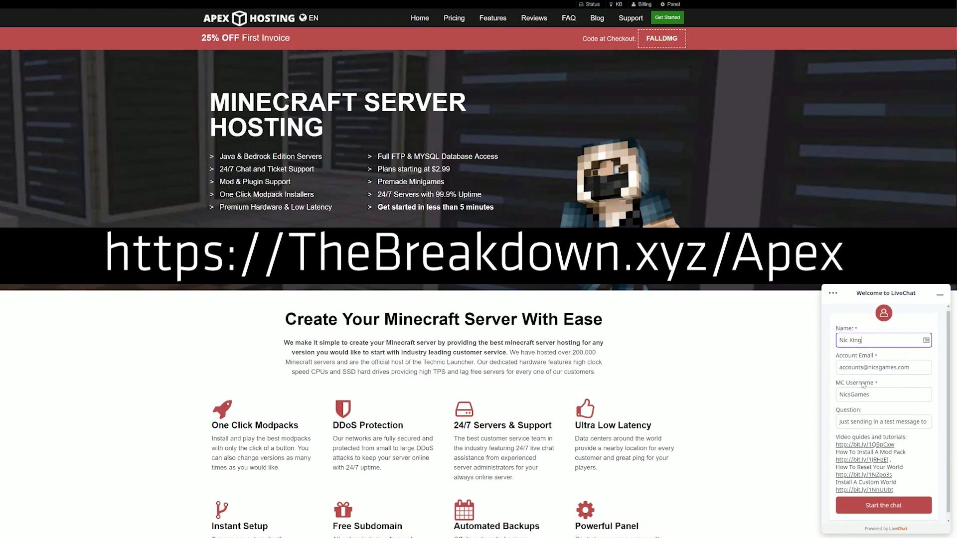
left_click(877, 503)
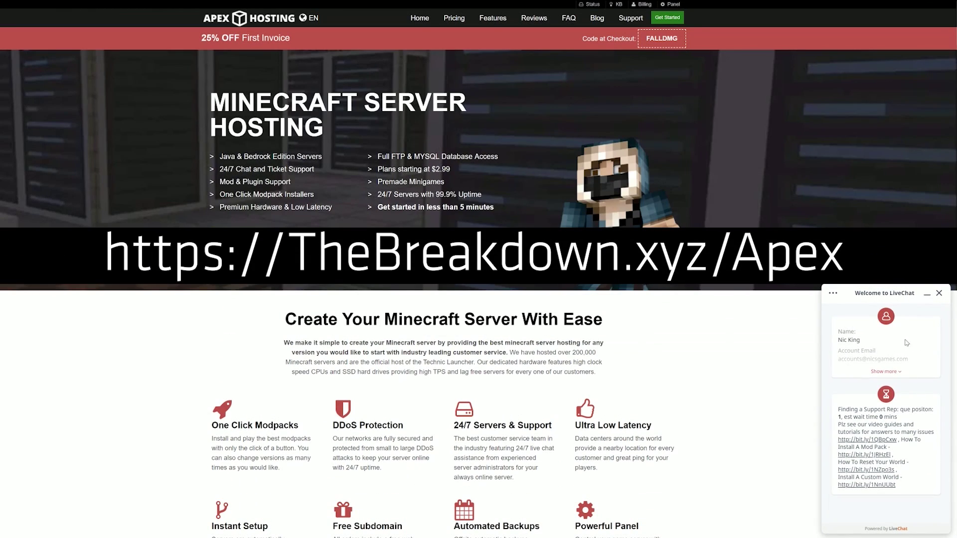
left_click_drag(898, 417, 838, 417)
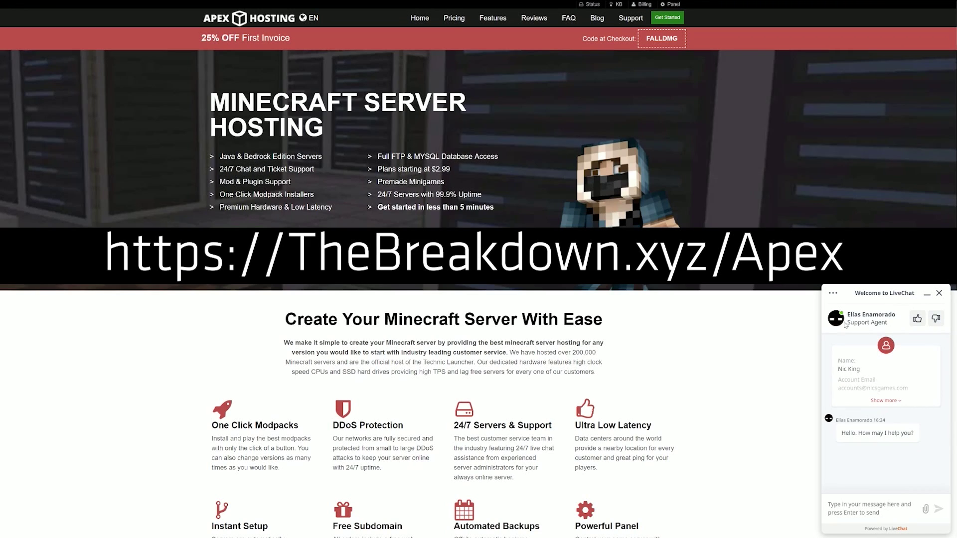
type("Hey! Just sending in a quick message to show how fast your support is in a video.")
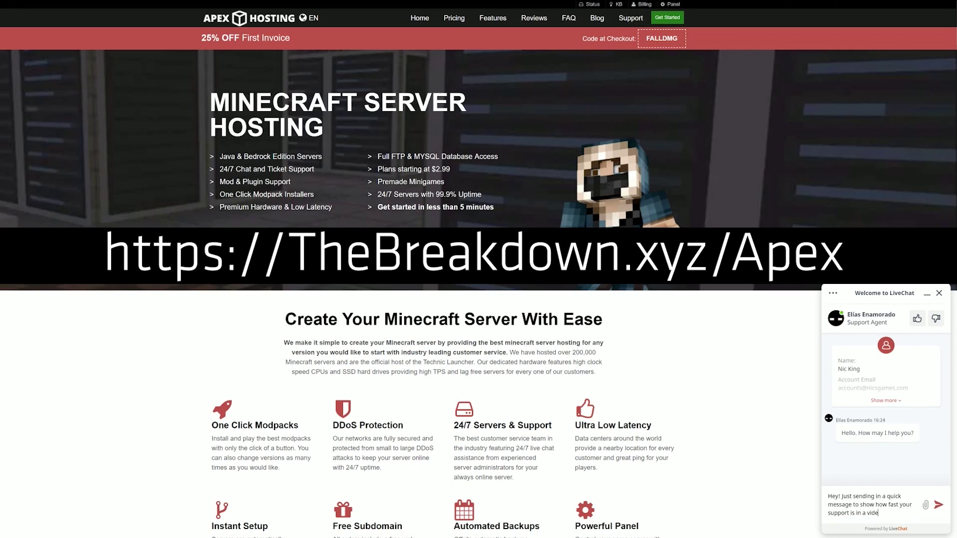
key("Return")
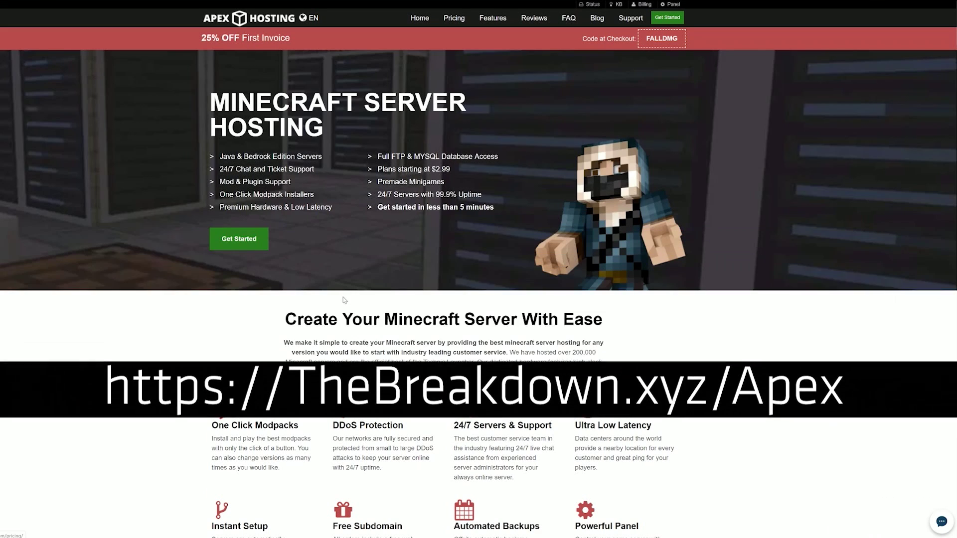
Step: Read through the Create Your Minecraft Server With Ease features again, including 24/7 Servers & Support, Automated Backups and Instant Setup
scroll(210, 244, "down", 4)
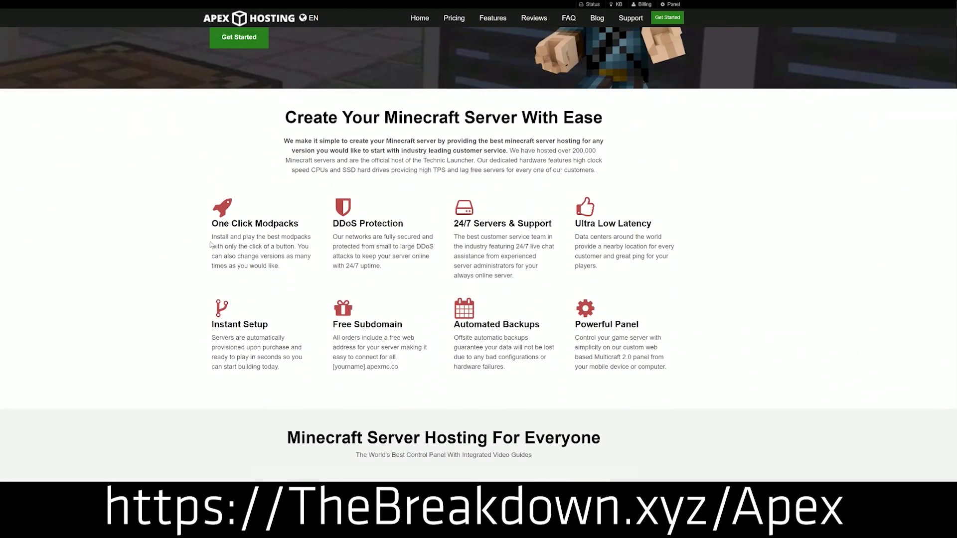
left_click_drag(211, 224, 554, 227)
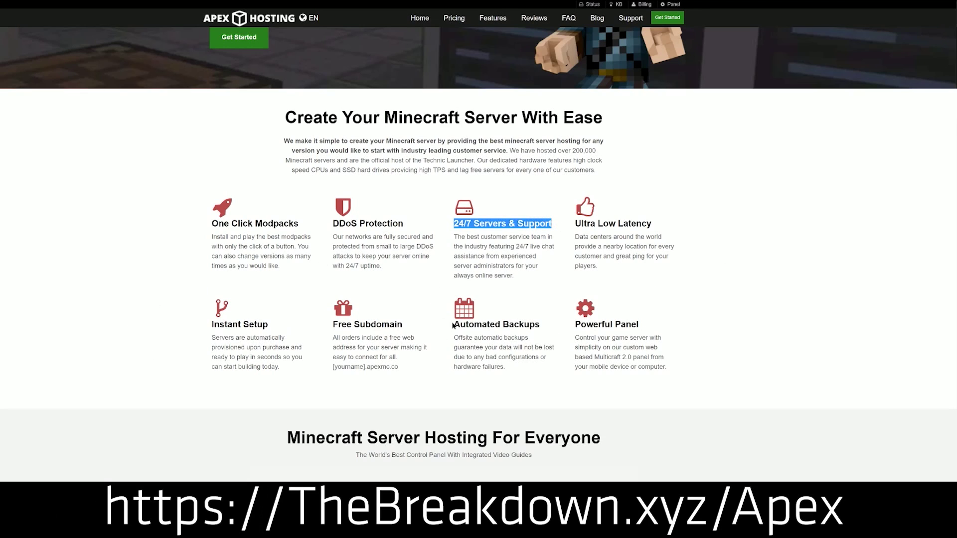
left_click_drag(453, 324, 570, 324)
left_click(412, 328)
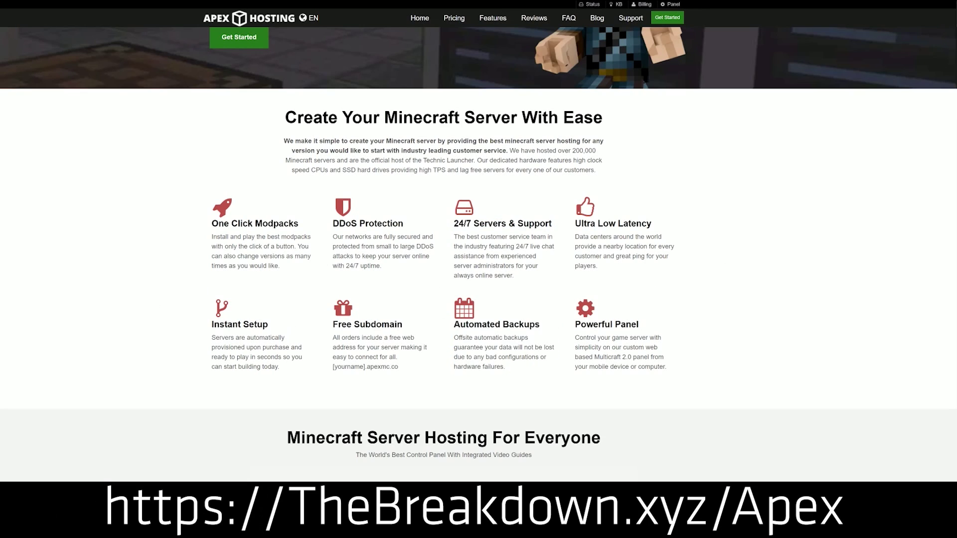
left_click_drag(287, 369, 210, 324)
left_click(196, 336)
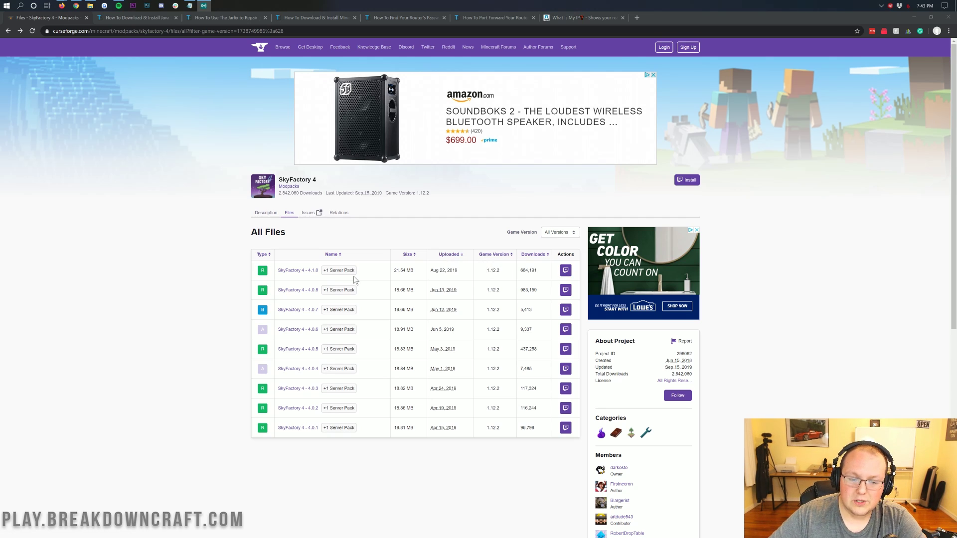
left_click(294, 271)
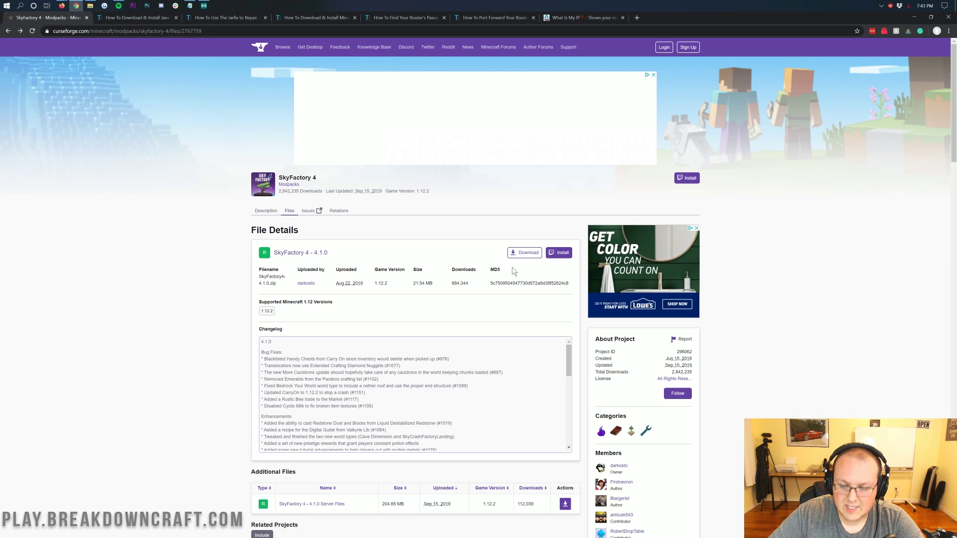
scroll(518, 299, "down", 4)
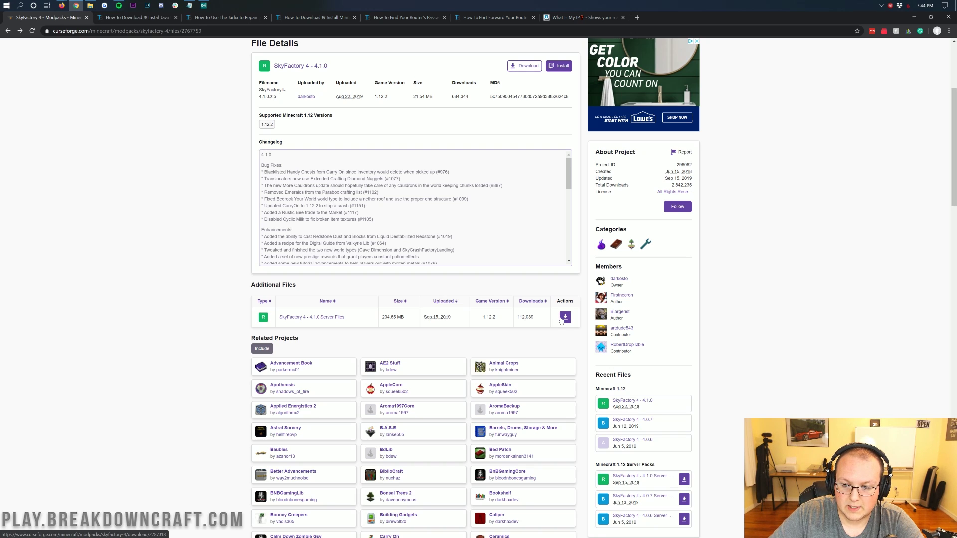
key("alt+Left")
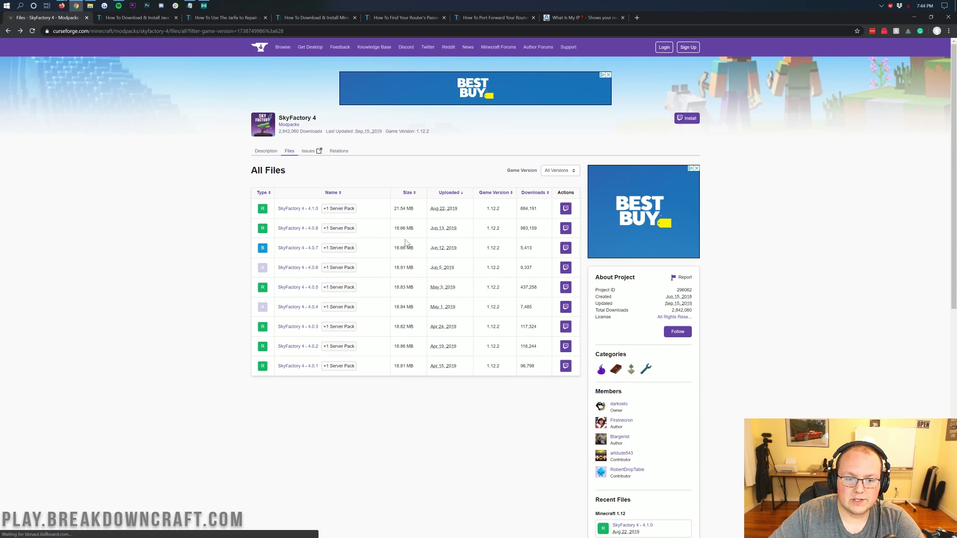
Step: Download the SkyFactory 4 - 4.1.0 Server Files from the additional files of the 4.1.0 release
left_click(292, 209)
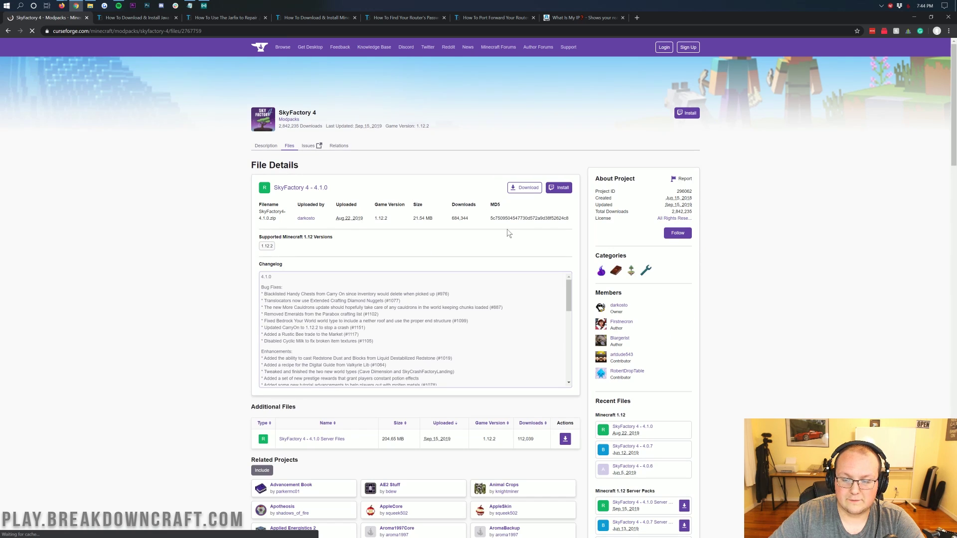
scroll(504, 217, "down", 4)
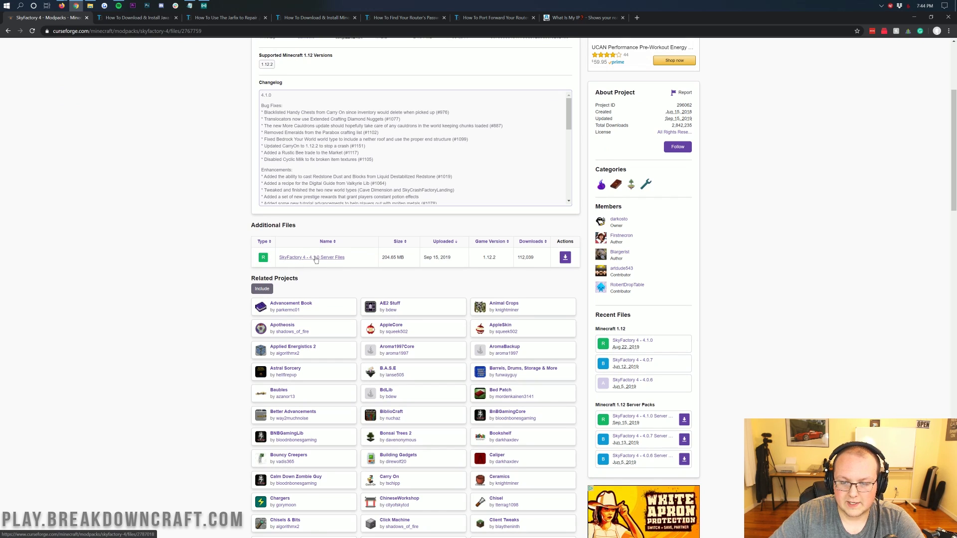
left_click(566, 258)
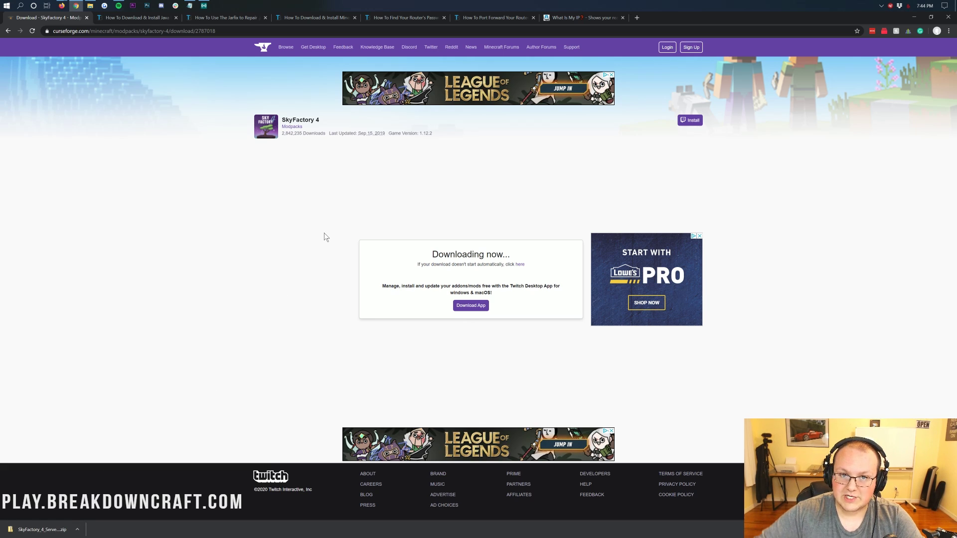
Step: Download the Twitch App for Windows through the Minecraft modpack installation article, and close the video folder window open on the desktop
left_click_drag(314, 17, 135, 18)
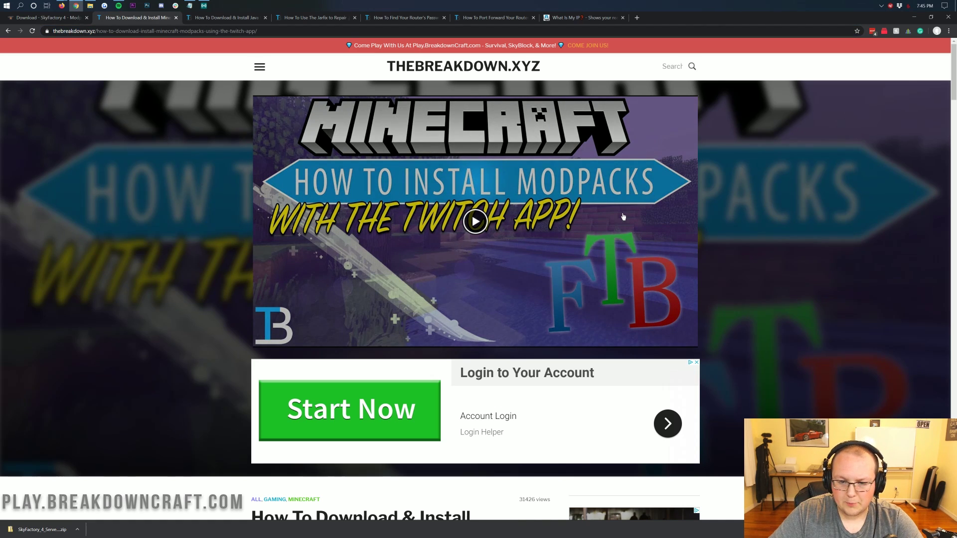
scroll(726, 171, "down", 2)
scroll(728, 172, "up", 2)
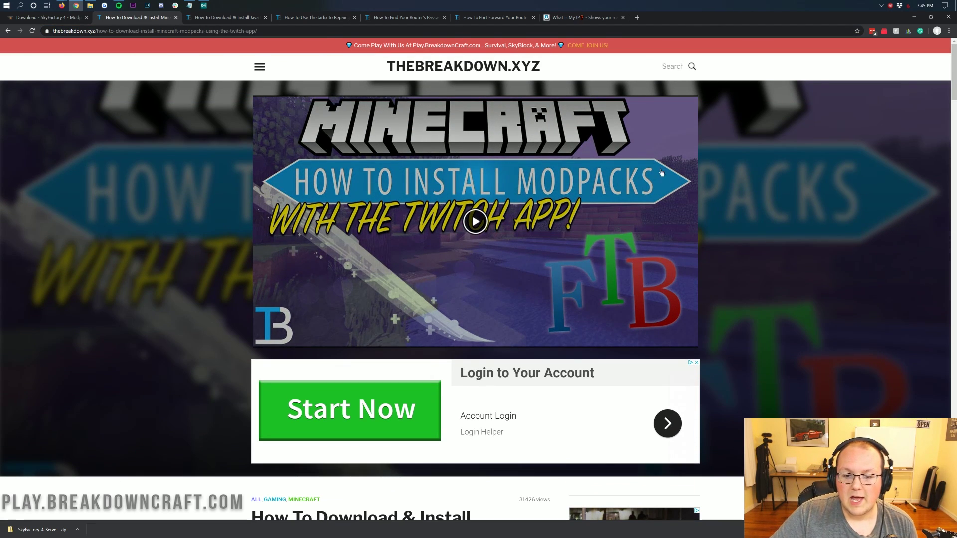
scroll(454, 200, "down", 10)
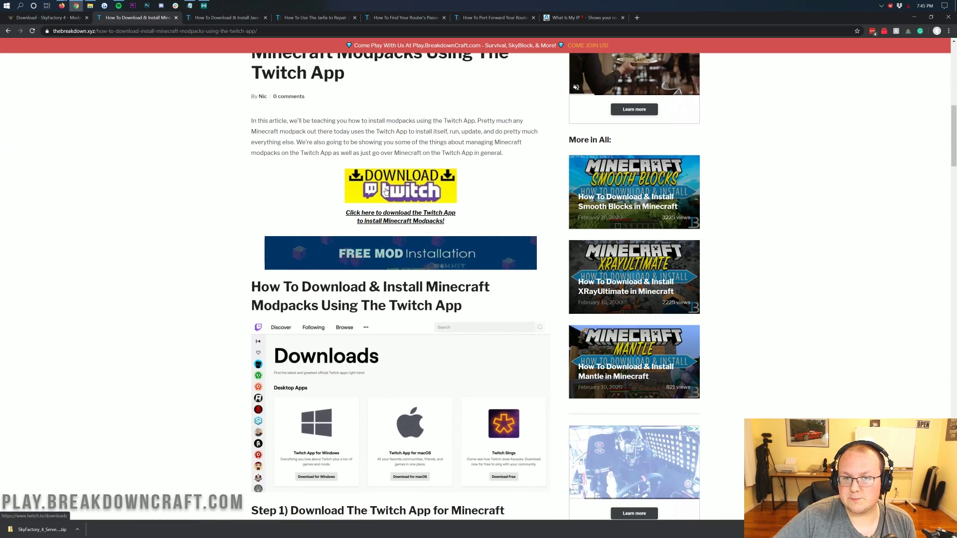
scroll(424, 180, "up", 7)
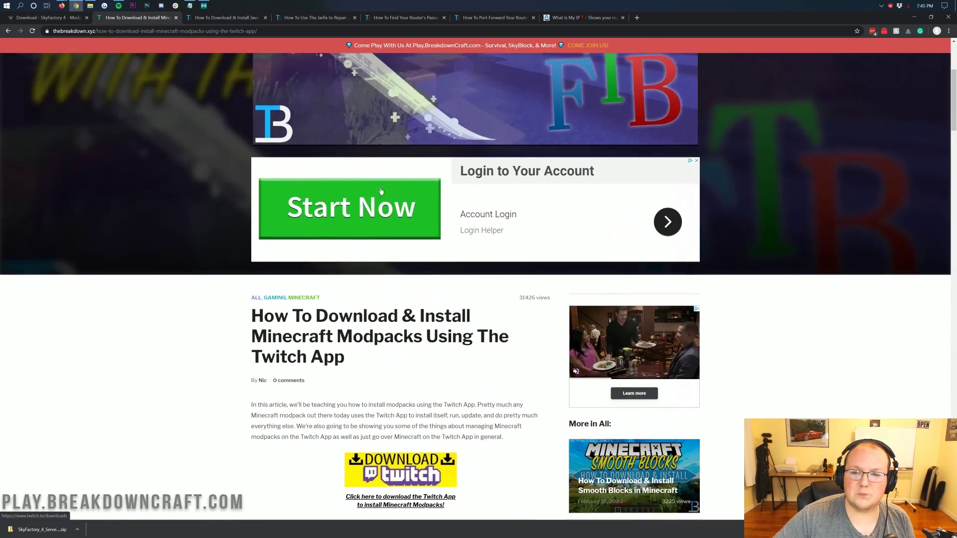
scroll(447, 173, "up", 3)
scroll(438, 182, "down", 10)
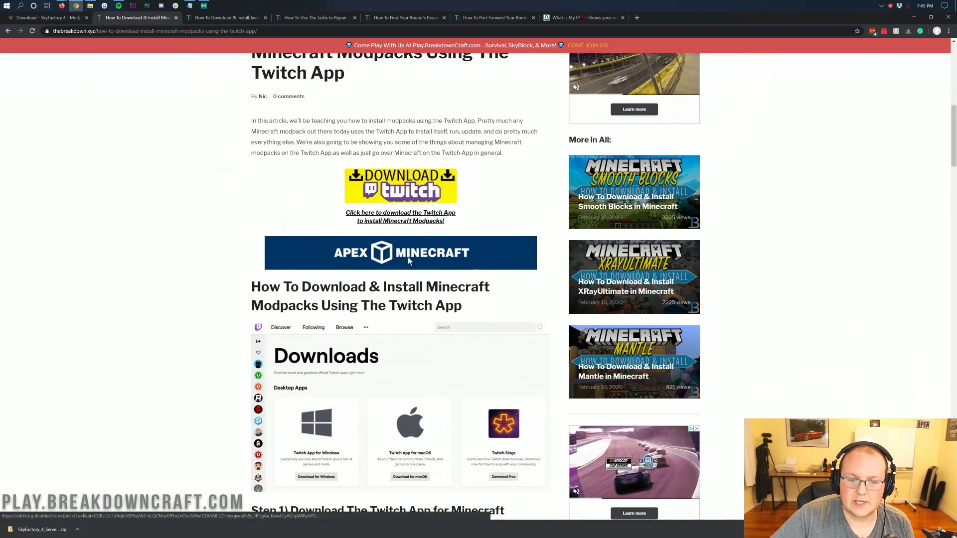
left_click(428, 188)
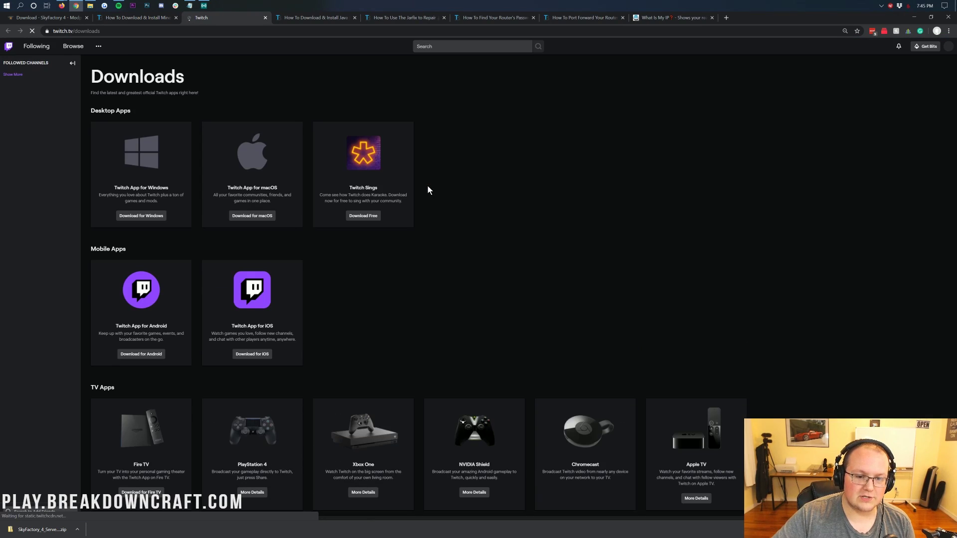
left_click(158, 216)
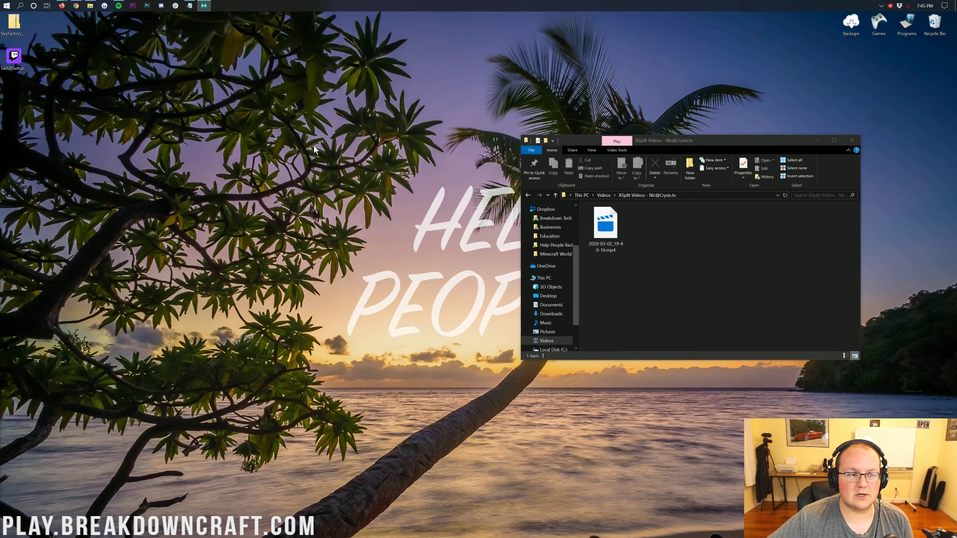
left_click(852, 140)
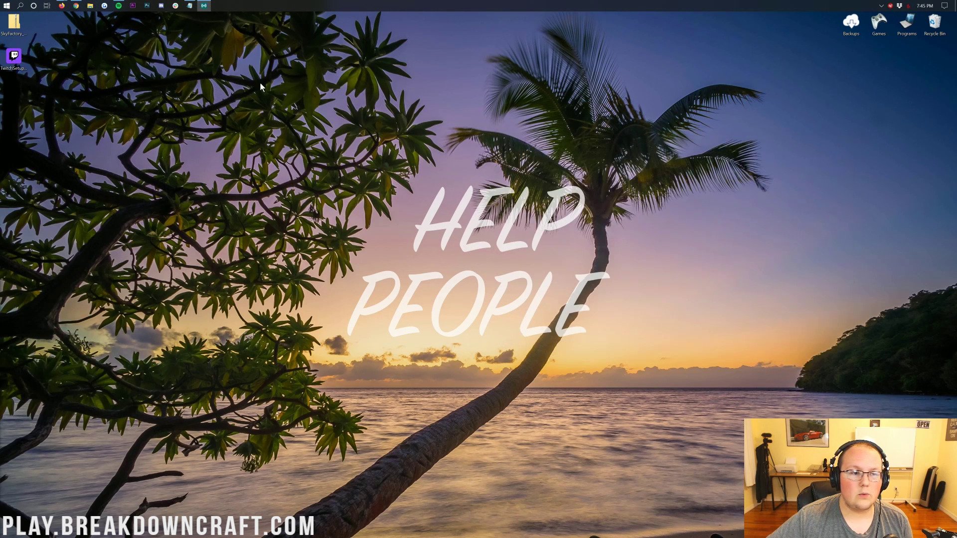
Step: Move the SkyFactory server zip and the TwitchSetup file away from the desktop's edge so they sit side by side
left_click(25, 25)
left_click_drag(26, 25, 120, 64)
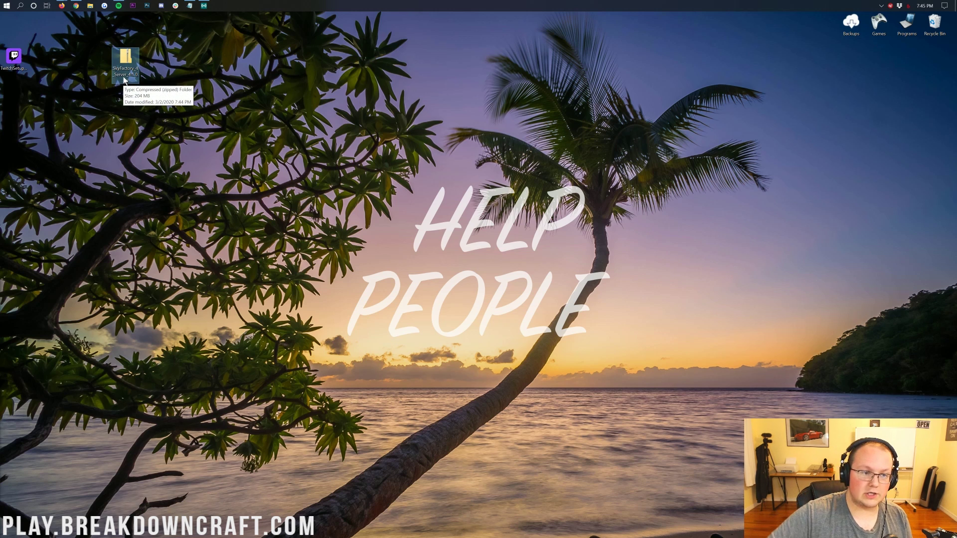
left_click_drag(14, 57, 170, 66)
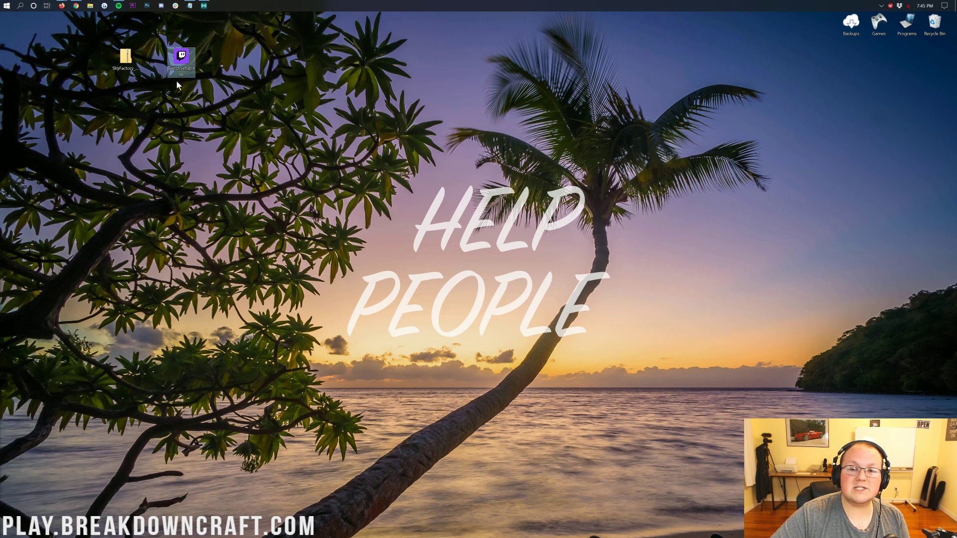
Step: Search the computer for the Downloads folder, and close the search without opening it
left_click(2, 5)
type("downlo")
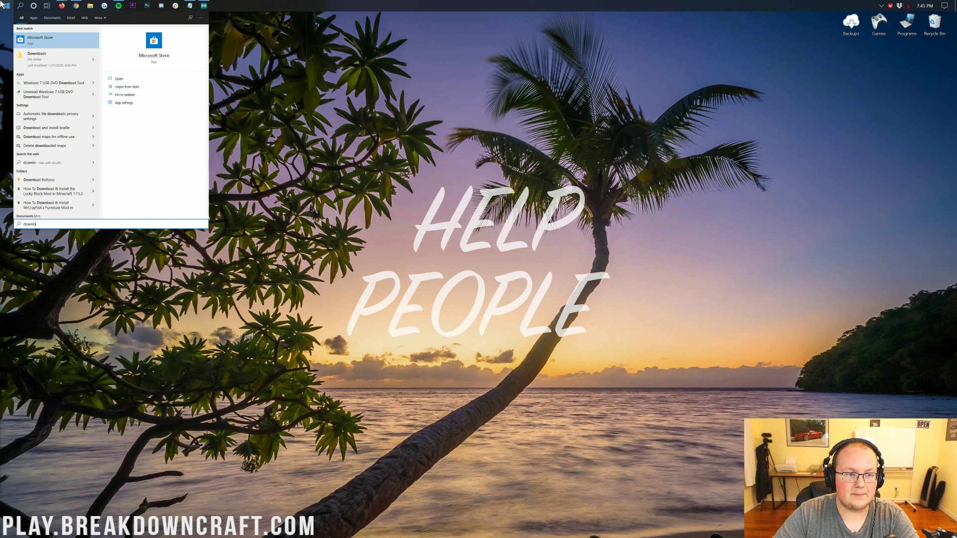
key("BackSpace")
key("BackSpace")
key("BackSpace")
left_click(2, 5)
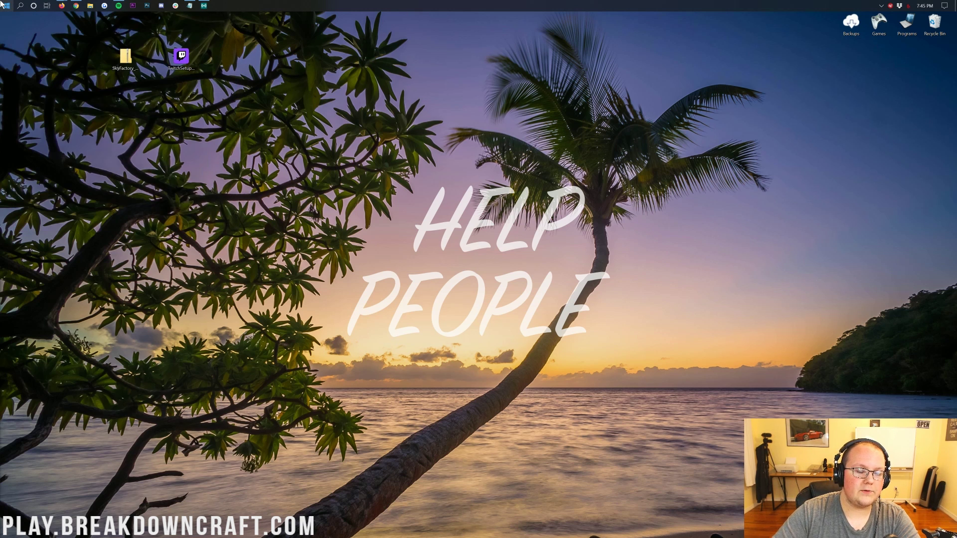
Step: Run TwitchSetup to install the Twitch App, and log in with the account's username and password
mouse_move(227, 77)
left_mouse_down()
mouse_move(108, 49)
mouse_move(731, 242)
mouse_move(687, 252)
mouse_move(731, 227)
mouse_move(241, 113)
mouse_move(238, 93)
left_mouse_up()
left_click(852, 140)
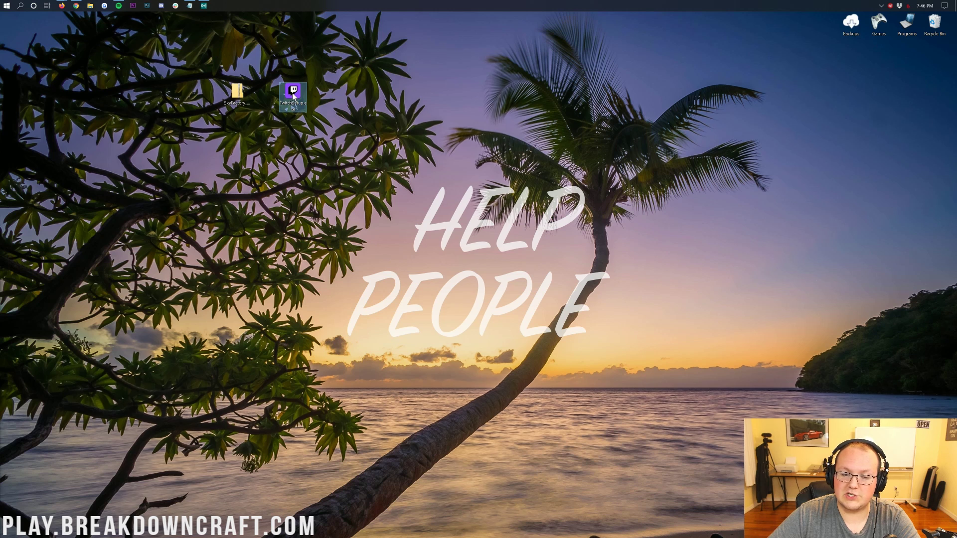
left_click(296, 137)
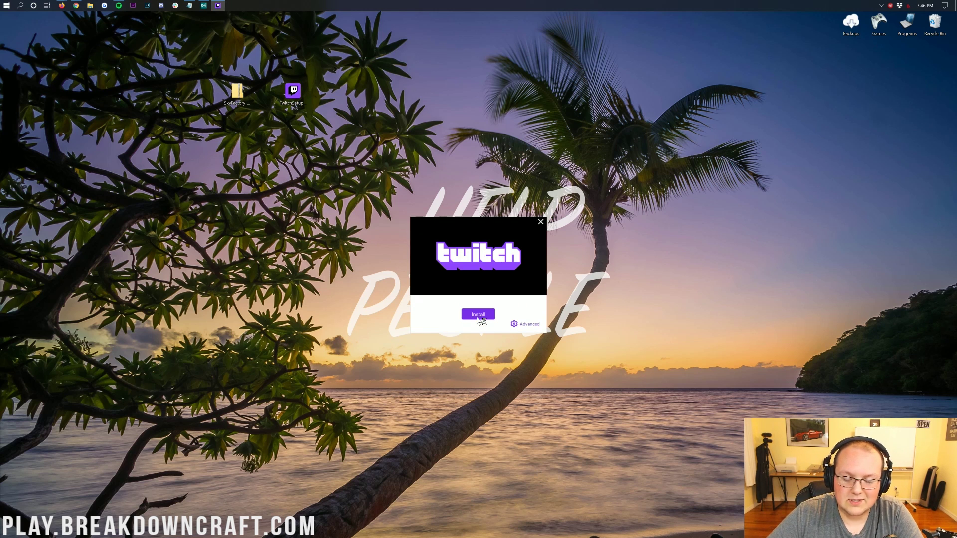
left_click(478, 316)
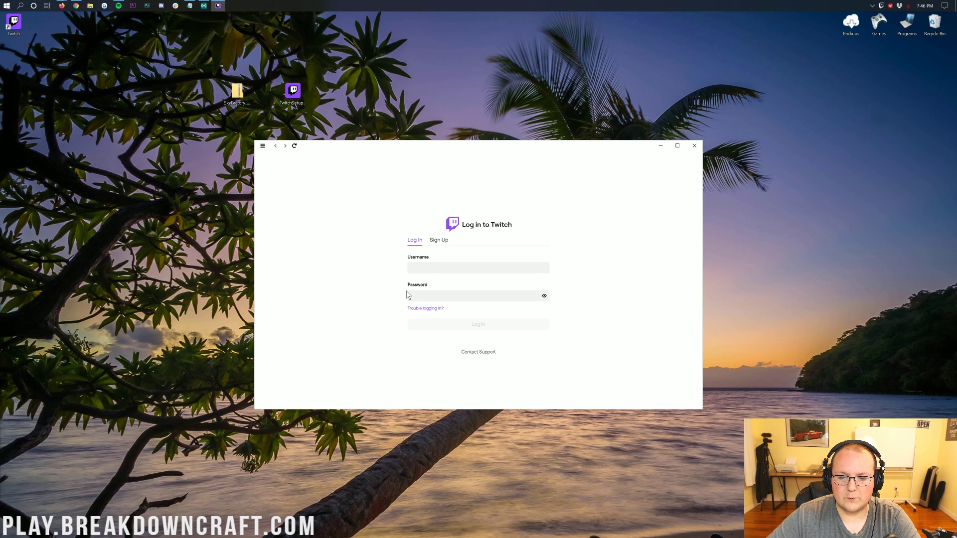
left_click(420, 268)
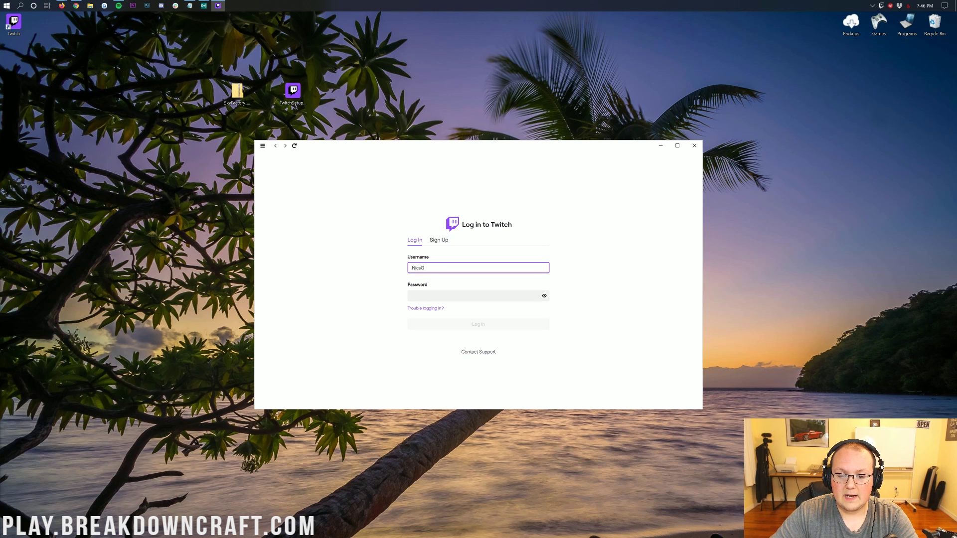
key("alt+Tab")
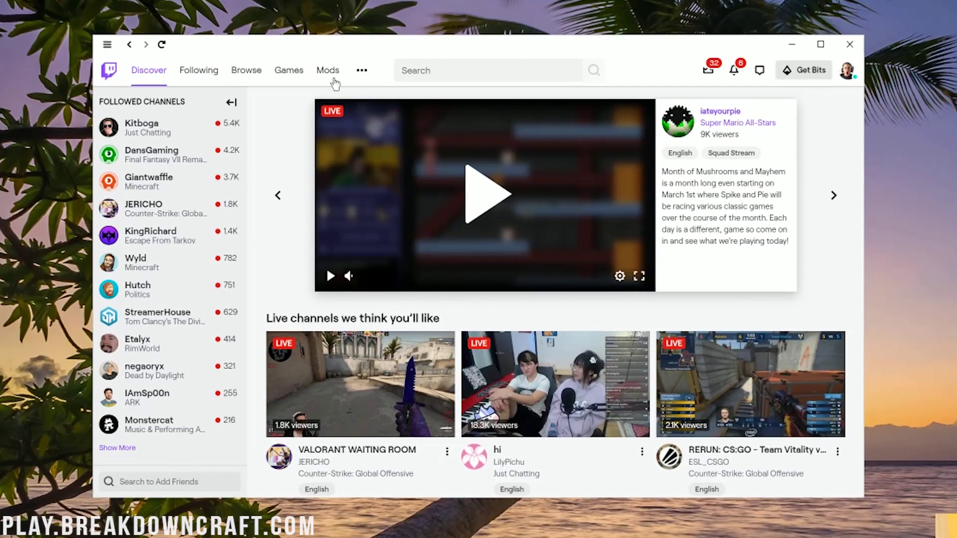
Step: Install Minecraft from the Mods section of the Twitch App
left_click(368, 128)
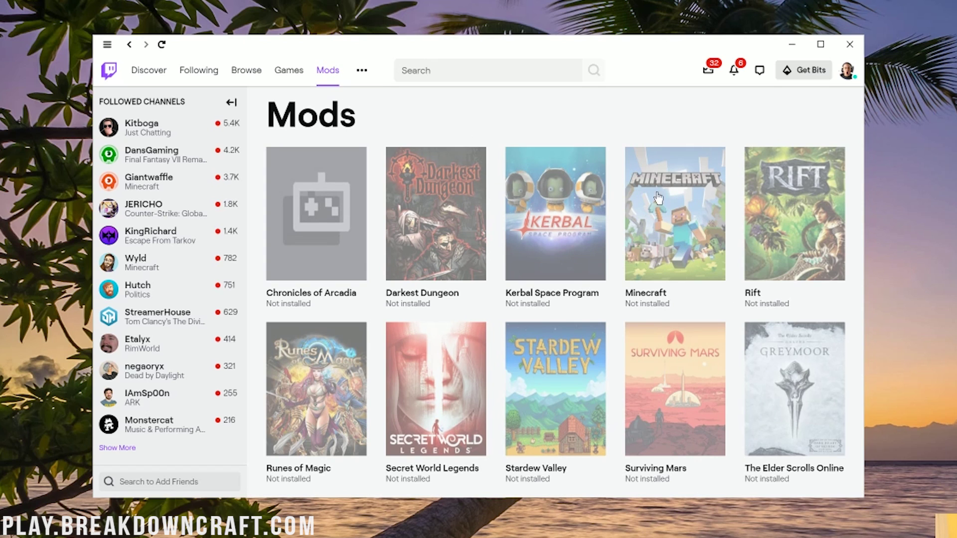
left_click(663, 234)
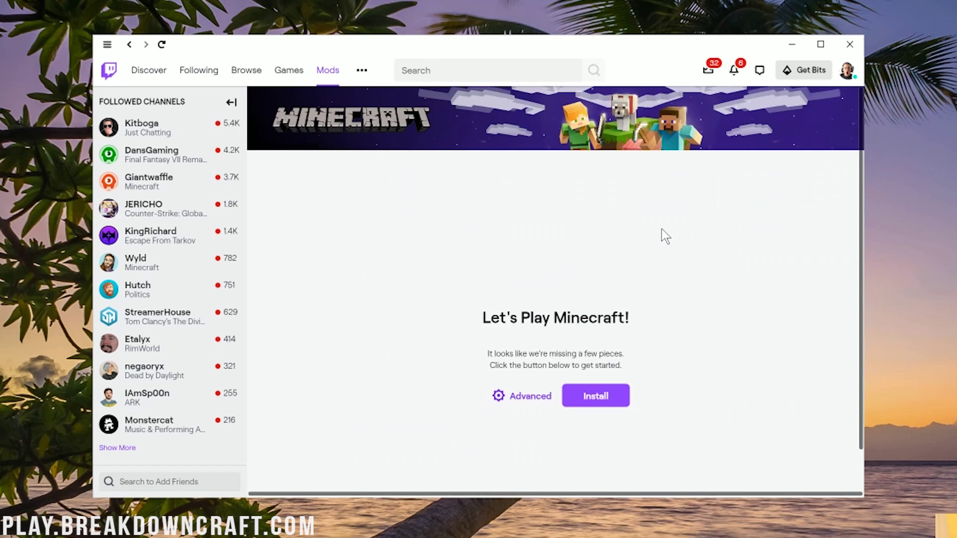
left_click(606, 396)
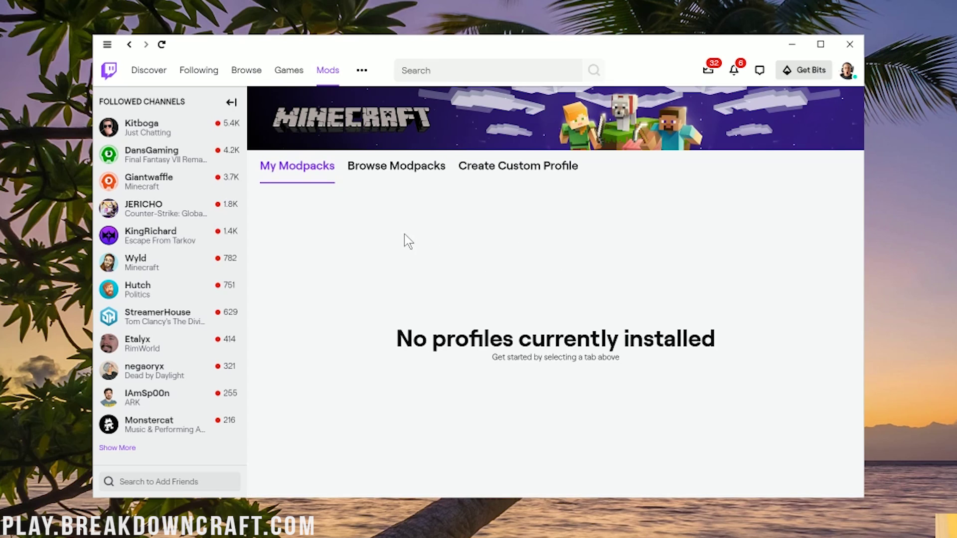
Step: Search the Minecraft modpacks for "skyfactor", install SkyFactory 4, and show it among the installed modpacks
left_click(384, 174)
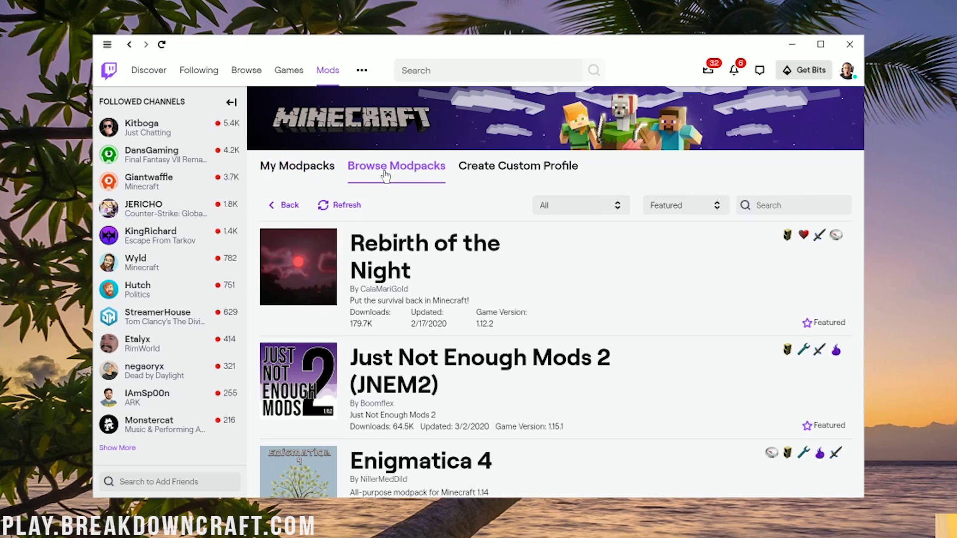
left_click(763, 206)
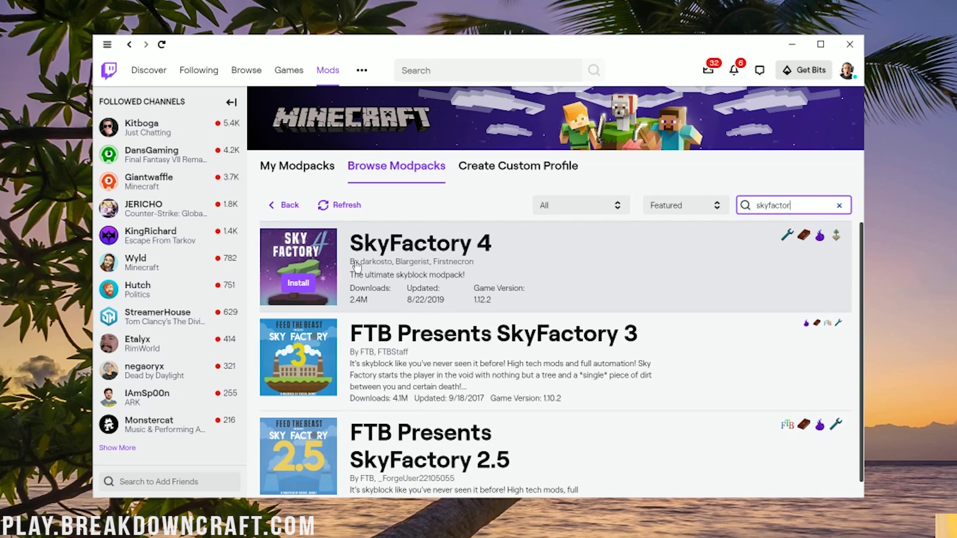
left_click(296, 283)
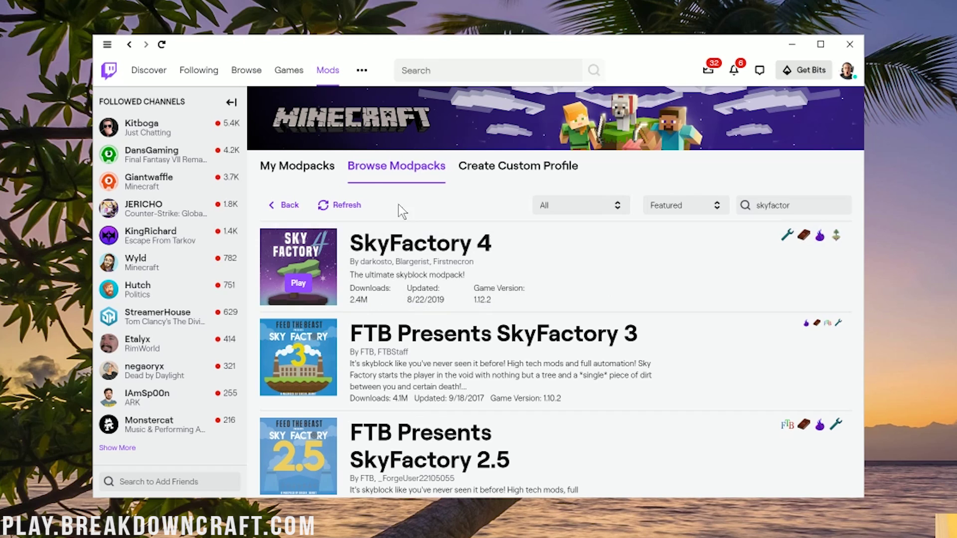
left_click(313, 168)
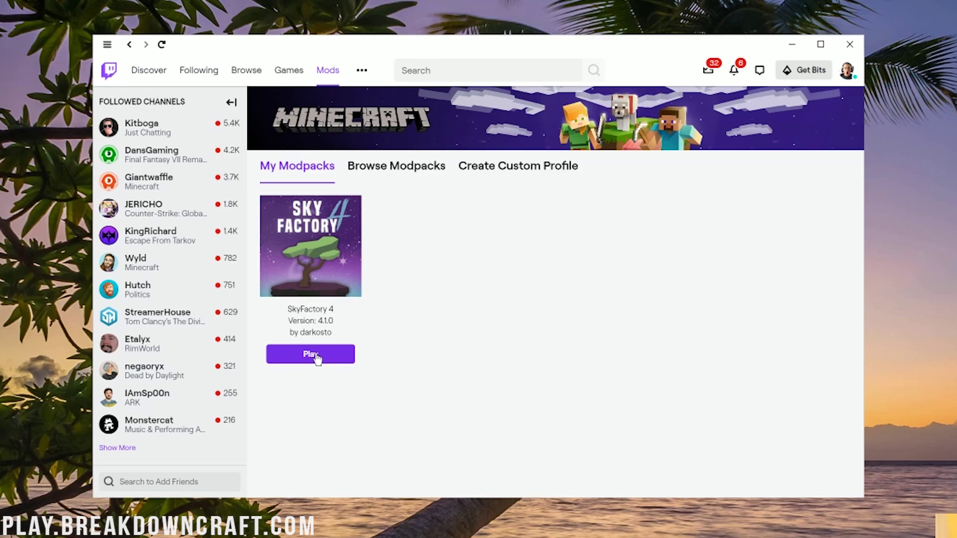
Step: Permanently delete TwitchSetup.exe from the desktop, and move the Twitch shortcut below the Recycle Bin
left_click(781, 50)
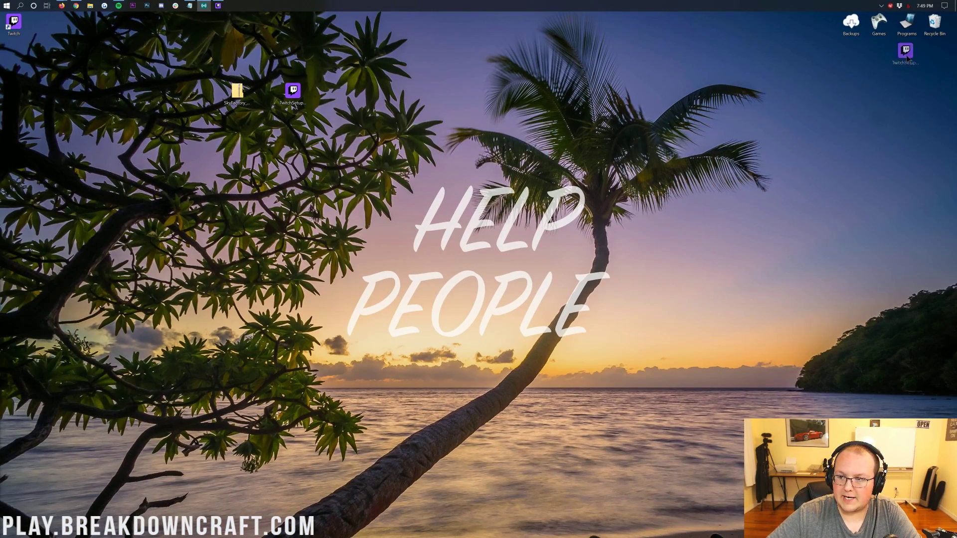
key("shift+Delete")
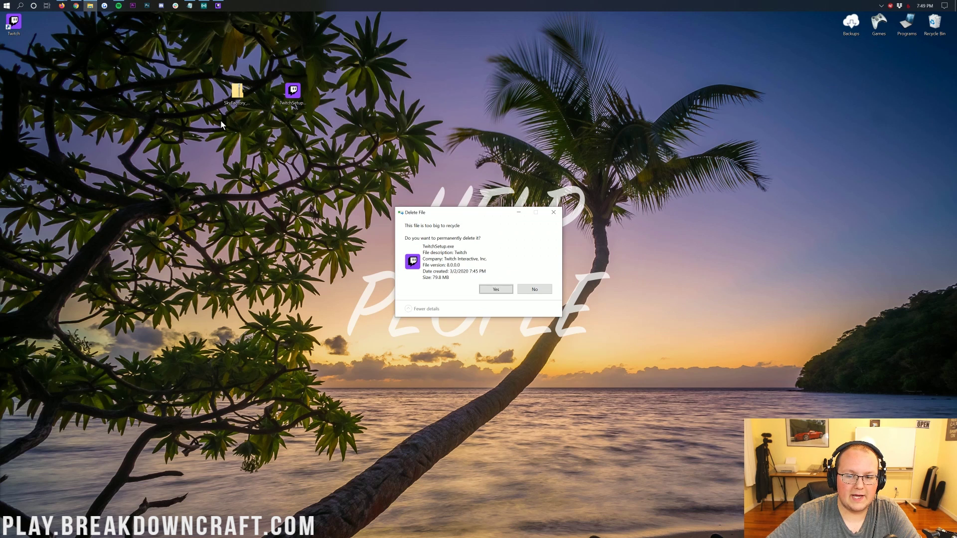
left_click(496, 290)
left_click_drag(18, 26, 936, 131)
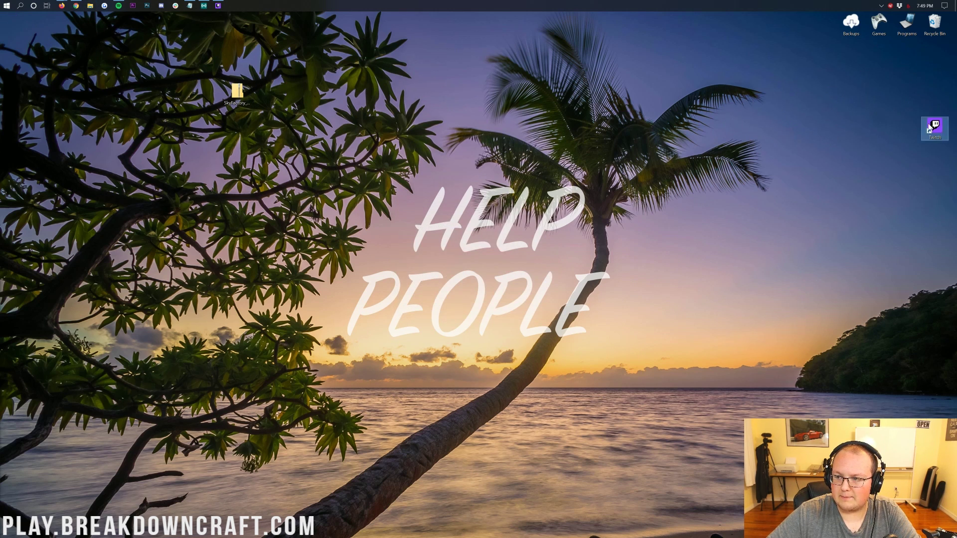
Step: Extract the SkyFactory server zip to the suggested SkyFactory_4_Server_4.1.0 folder on the desktop
left_click_drag(251, 98, 427, 110)
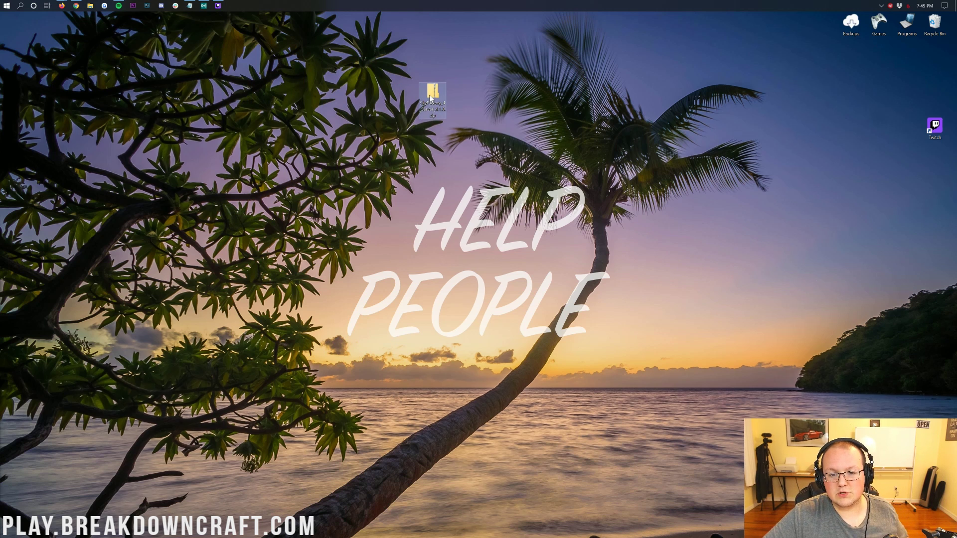
right_click(430, 96)
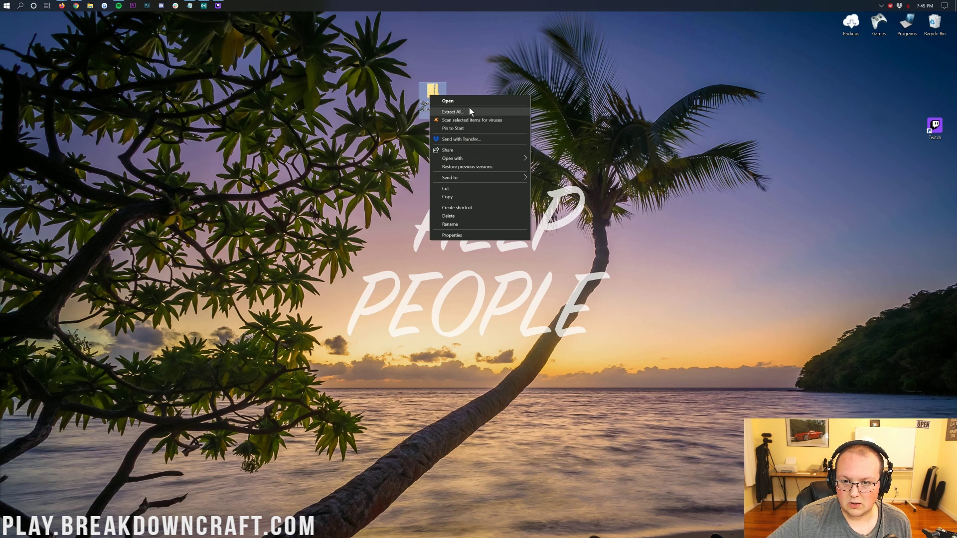
right_click(441, 102)
left_click(465, 121)
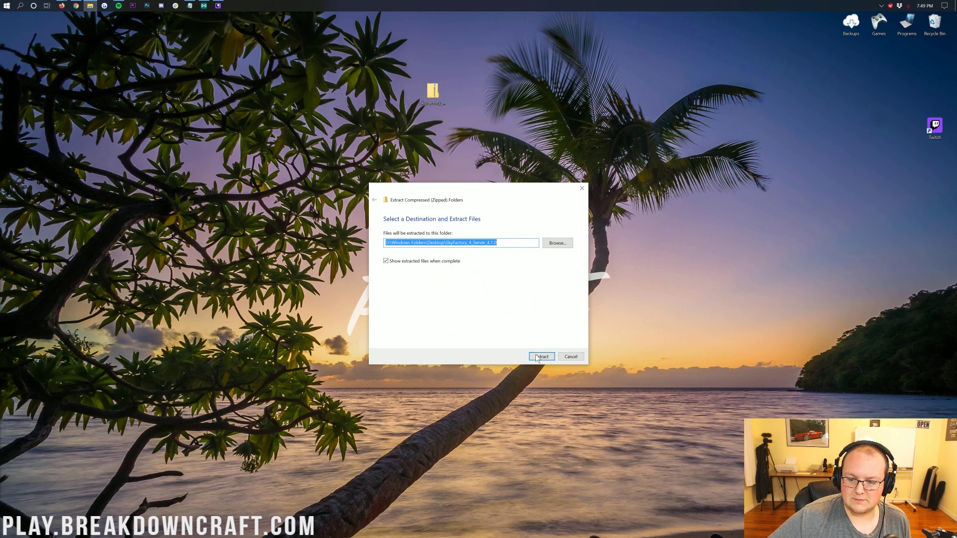
left_click(537, 357)
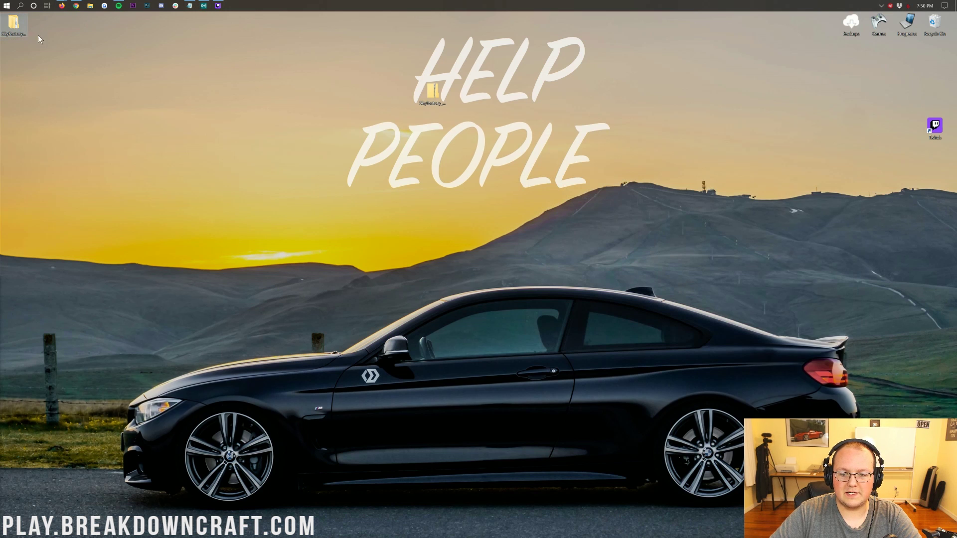
Step: Open the extracted SkyFactory_4_Server_4.1.0 folder and its inner folder of the same name to examine the server files
double_click(14, 24)
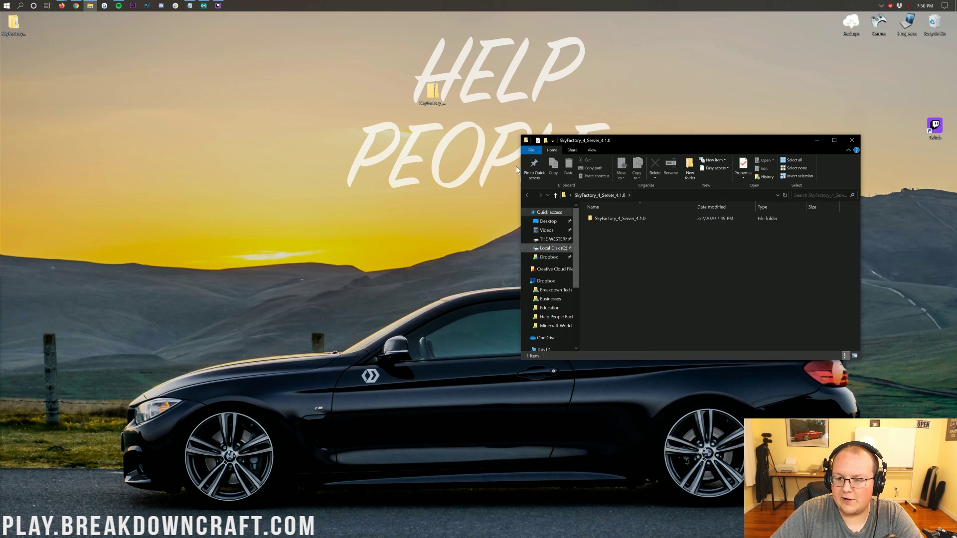
left_click(603, 220)
double_click(609, 220)
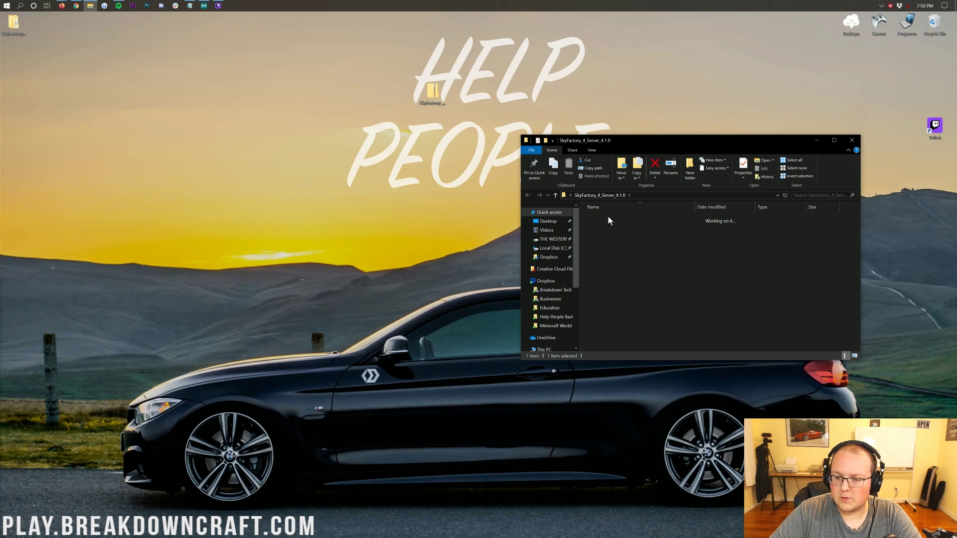
left_click(614, 219)
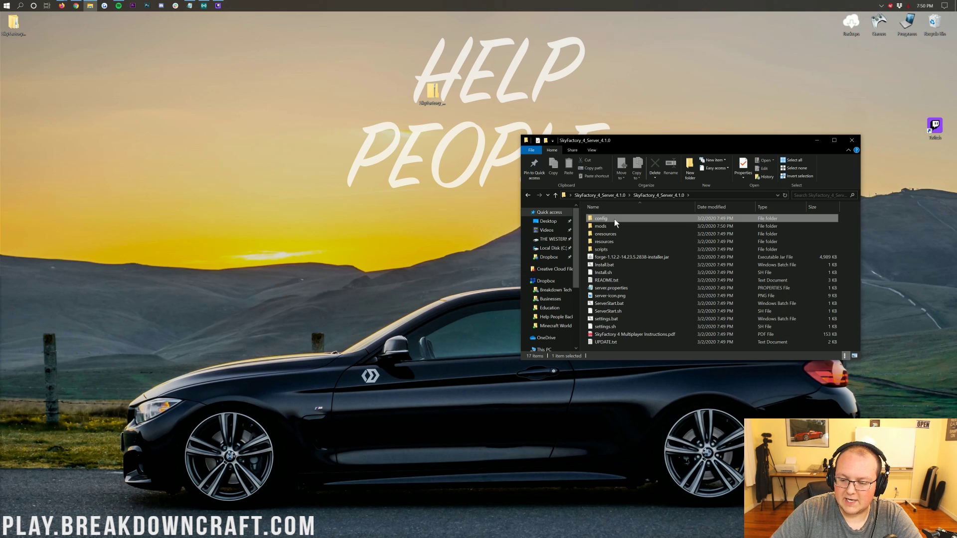
left_click(608, 225)
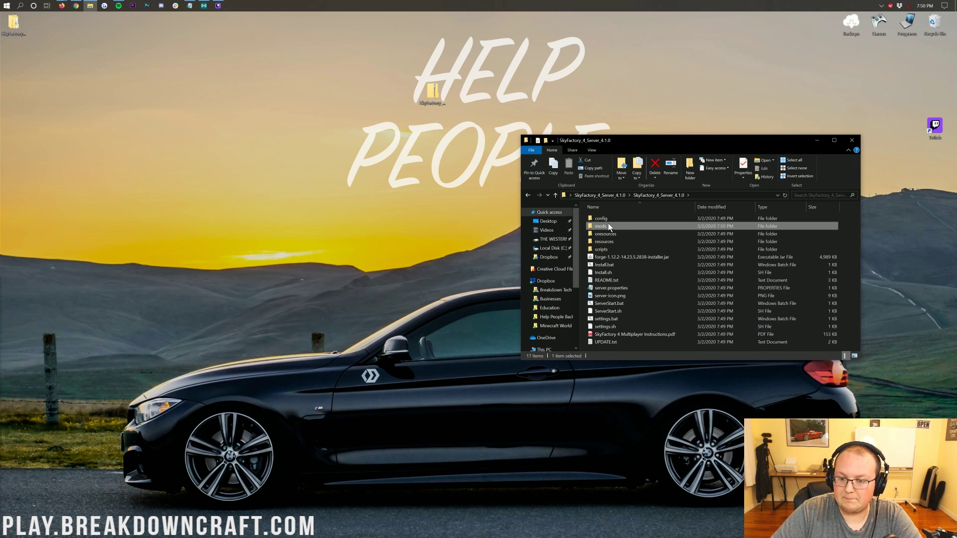
left_click(528, 196)
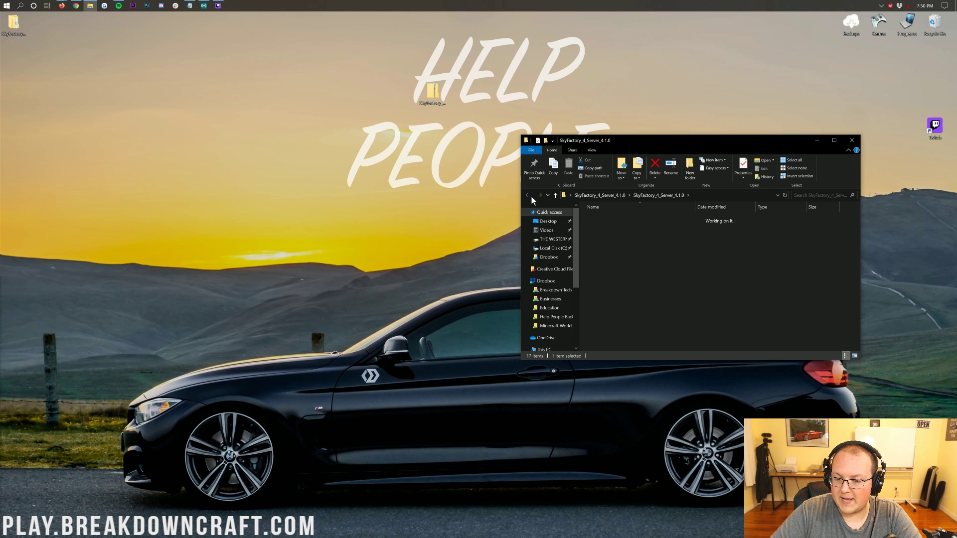
left_click(539, 195)
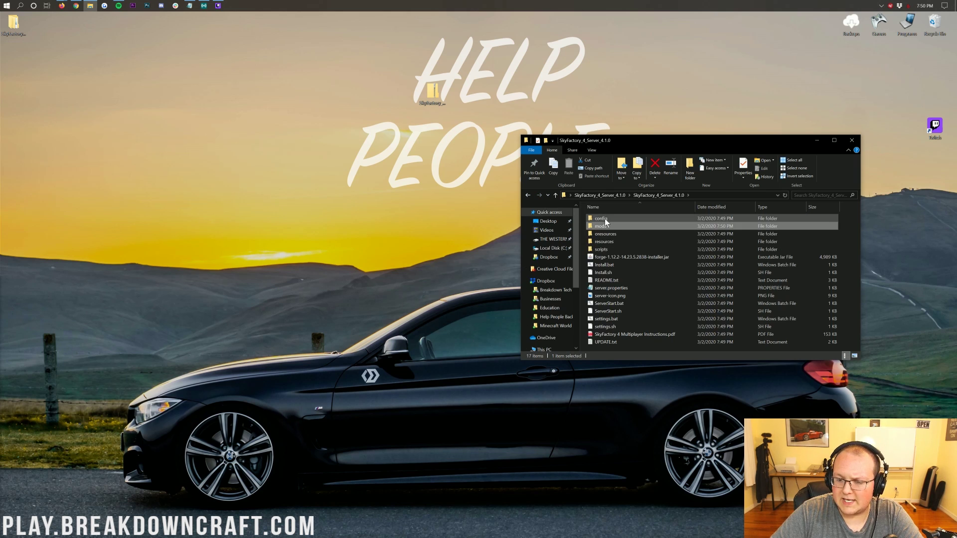
Step: Rename the inner SkyFactory_4_Server_4.1.0 folder as "SkyFactory 4 Server"
left_click(528, 195)
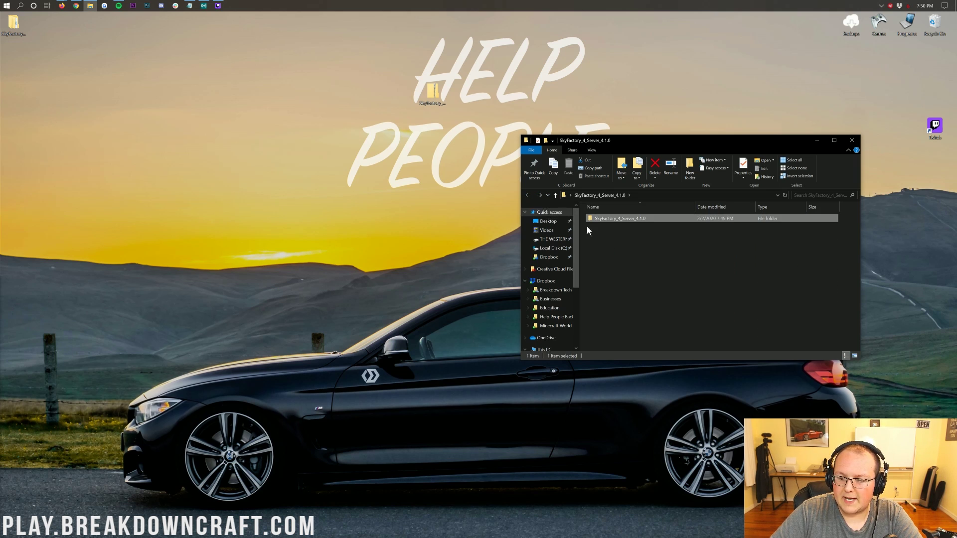
right_click(605, 219)
left_click(637, 361)
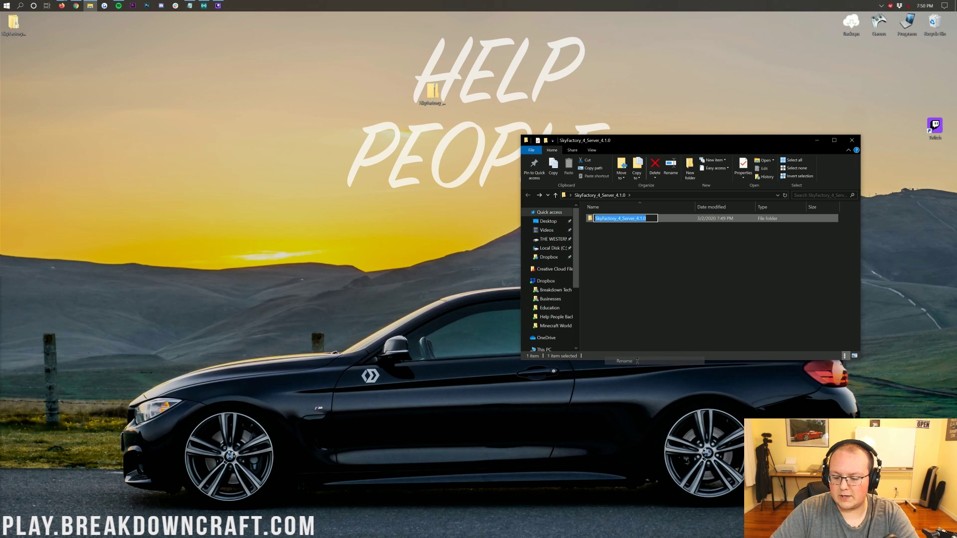
type("SkyF")
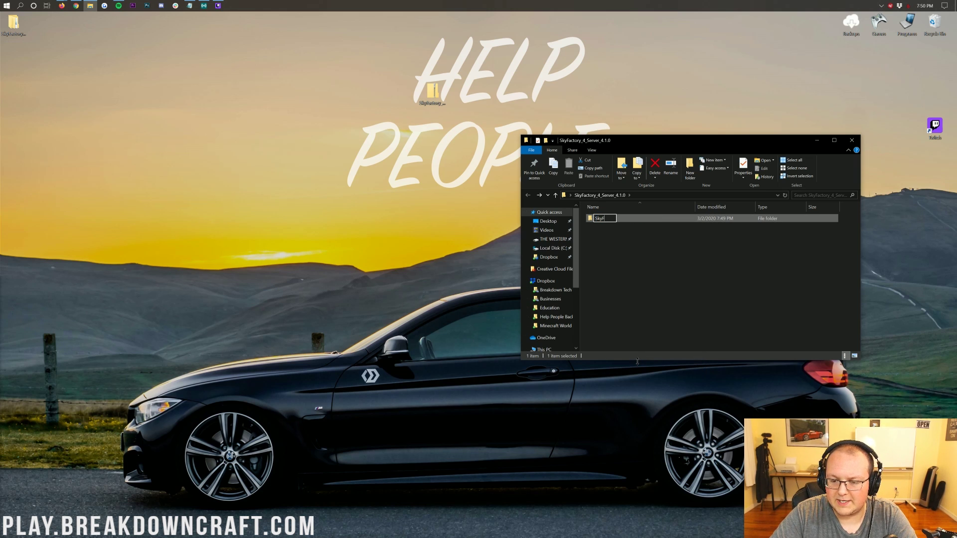
type("actoy")
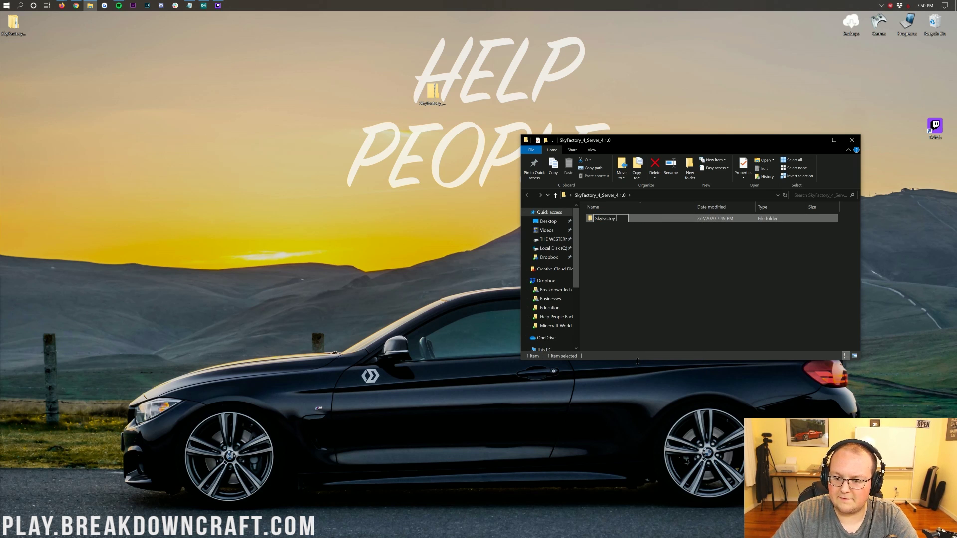
key("BackSpace")
type("ry 4 se")
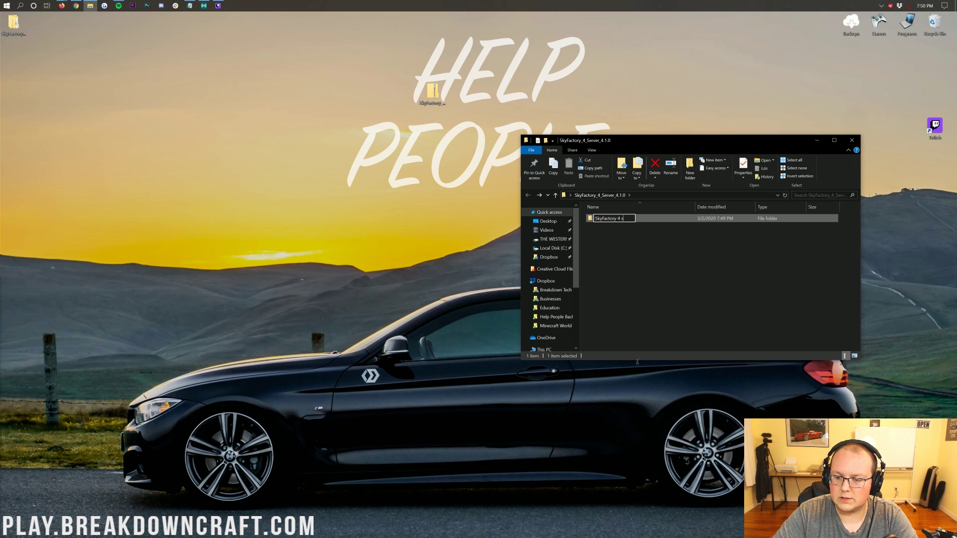
type("rver")
key("Return")
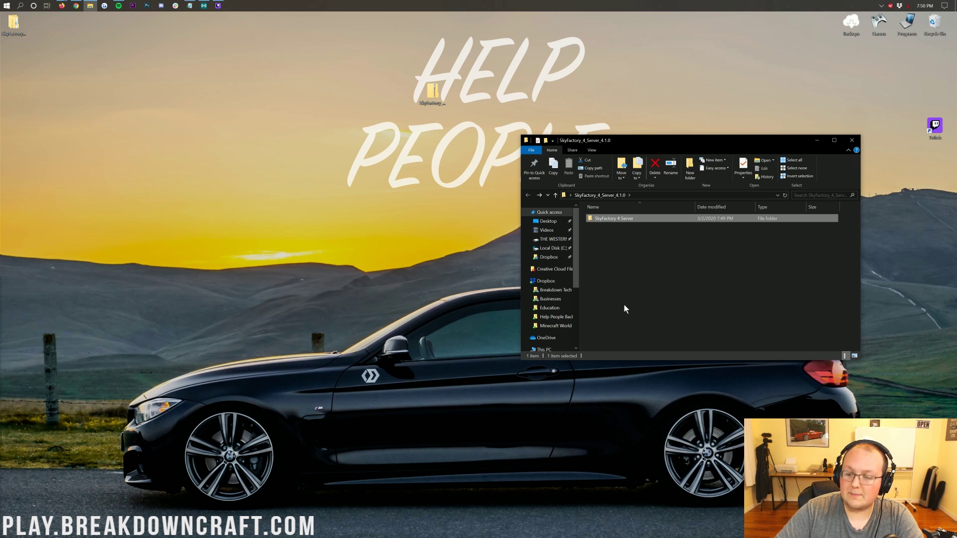
Step: Move the SkyFactory 4 Server folder out of its parent folder onto the desktop, and place the server zip beside the old extracted folder
left_click(601, 219)
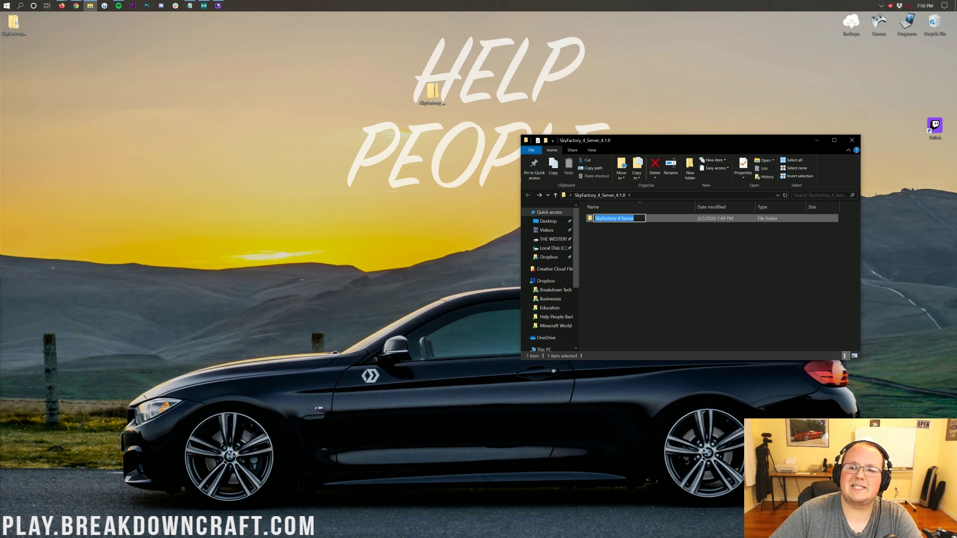
left_click(653, 219)
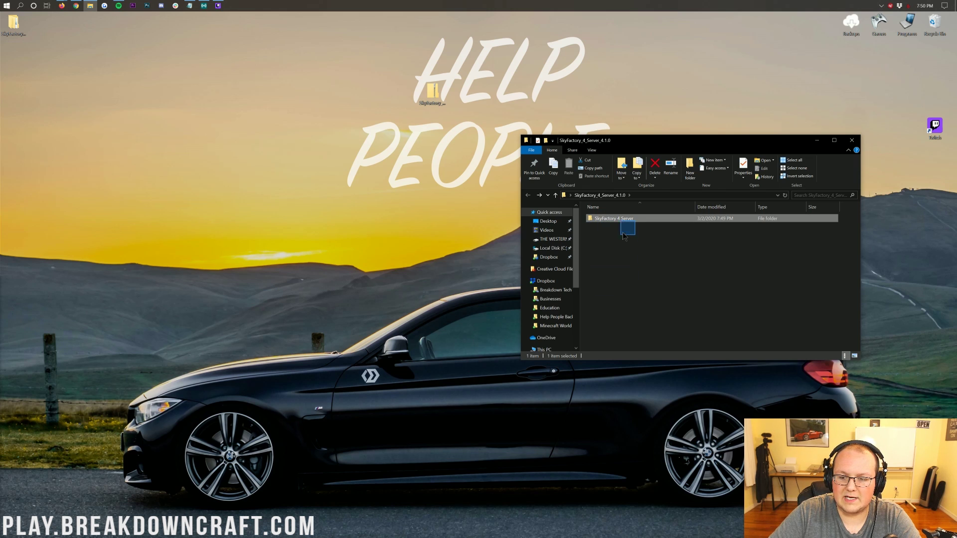
left_click_drag(614, 223, 346, 97)
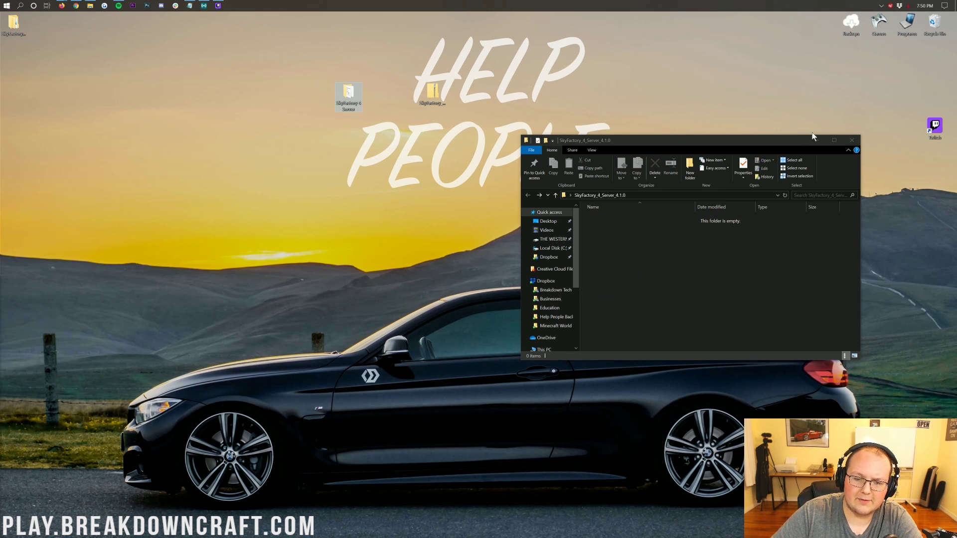
left_click(852, 140)
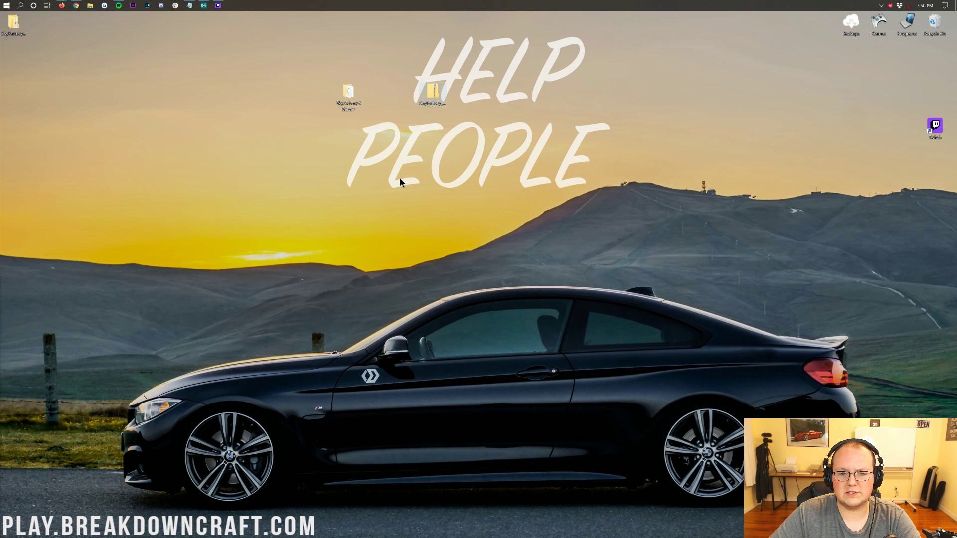
left_click_drag(57, 42, 59, 40)
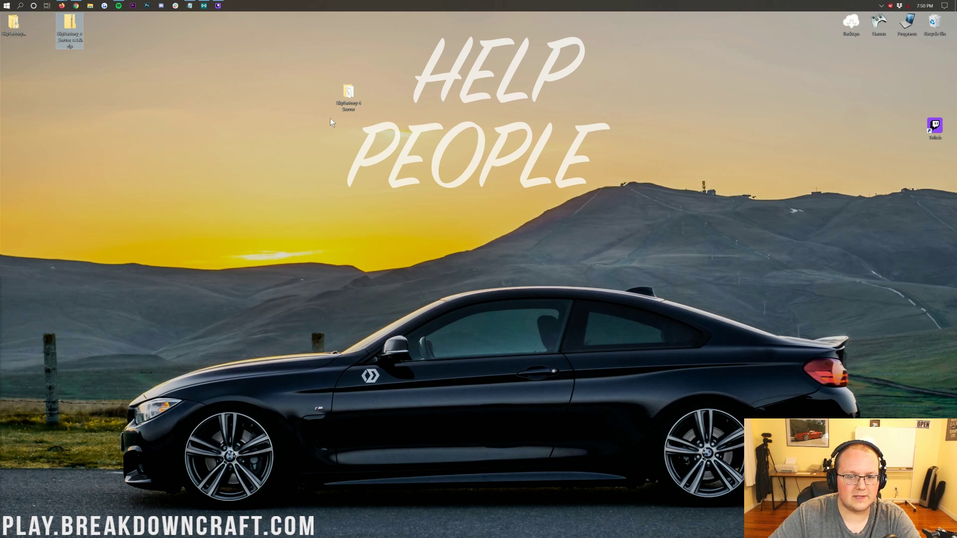
Step: Open the SkyFactory 4 Server folder on the desktop to check its contents, and close it again
left_click(347, 102)
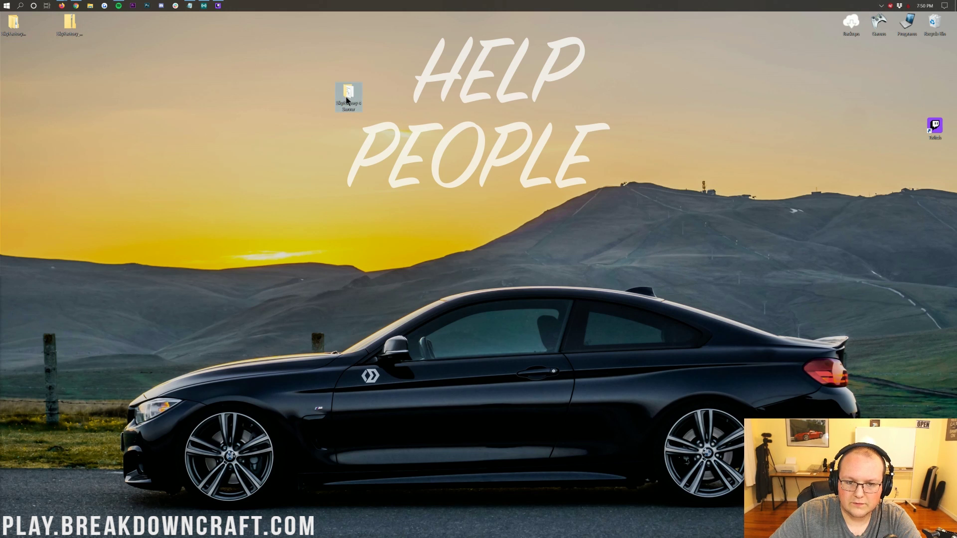
double_click(347, 100)
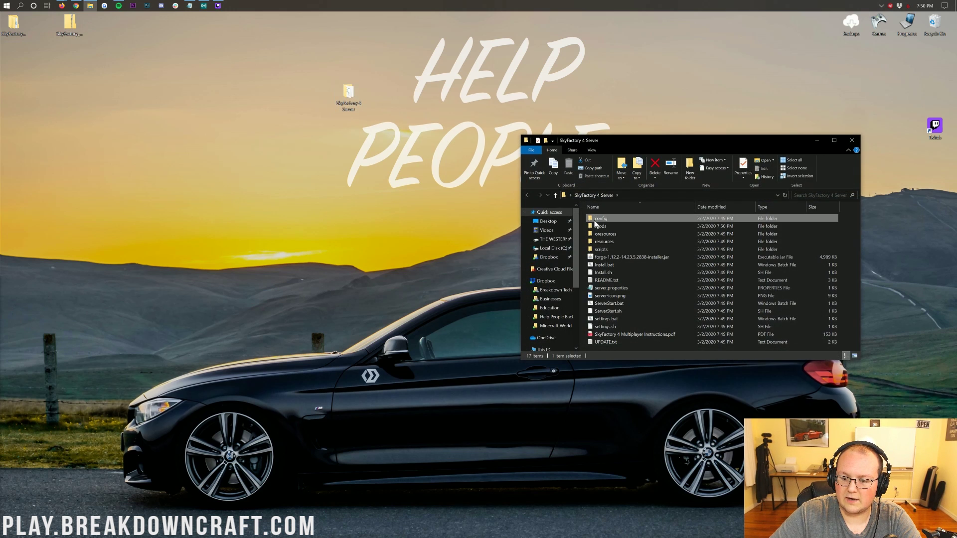
left_click(603, 225)
left_click_drag(603, 144, 366, 128)
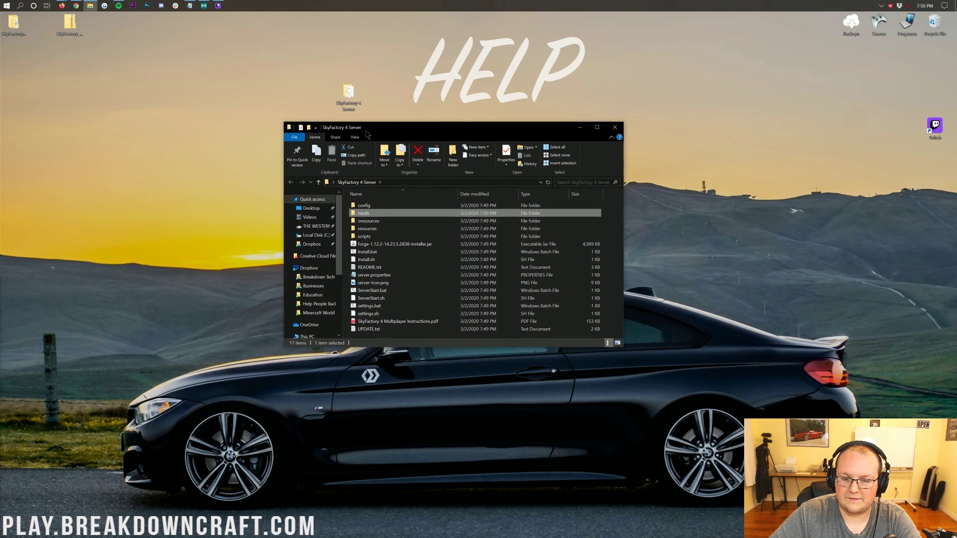
left_click(610, 125)
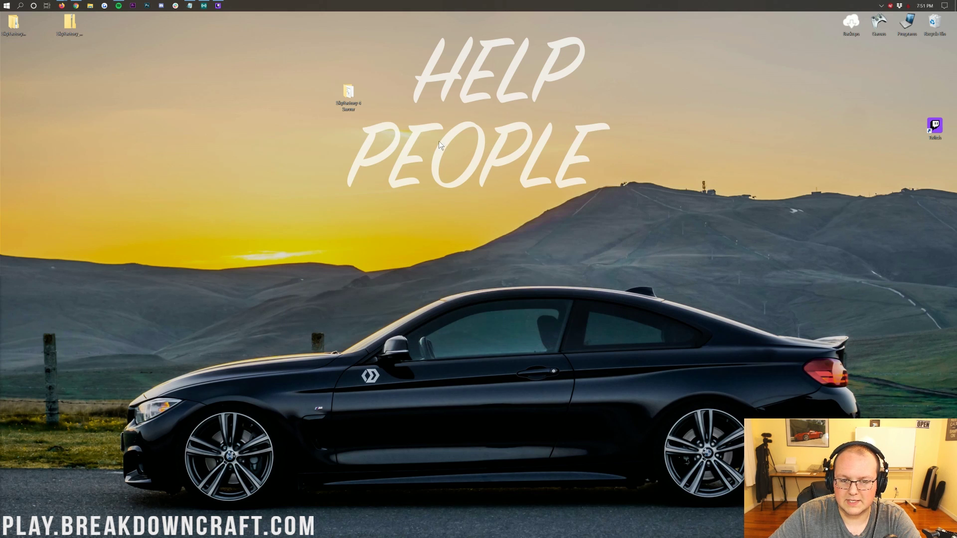
Step: Permanently delete the SkyFactory server zip and the emptied extracted folder from the desktop
left_click_drag(113, 53, 935, 28)
left_click(496, 251)
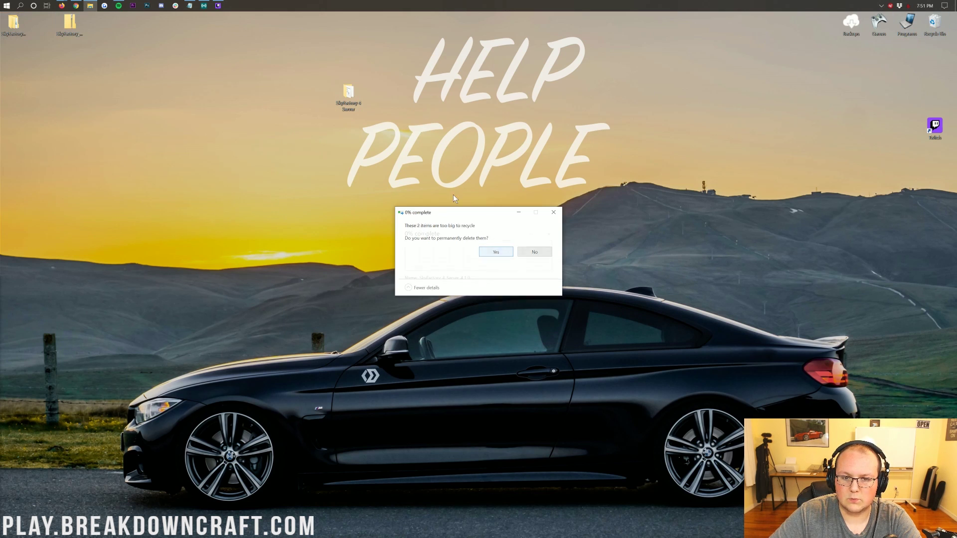
Step: Run Install.bat from the SkyFactory 4 Server folder to install Forge and the required jars
double_click(347, 93)
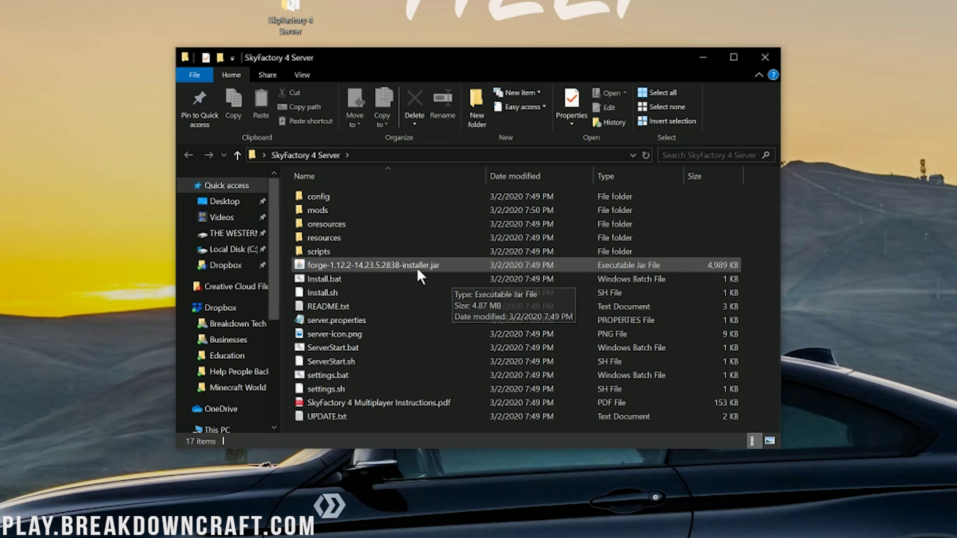
double_click(357, 279)
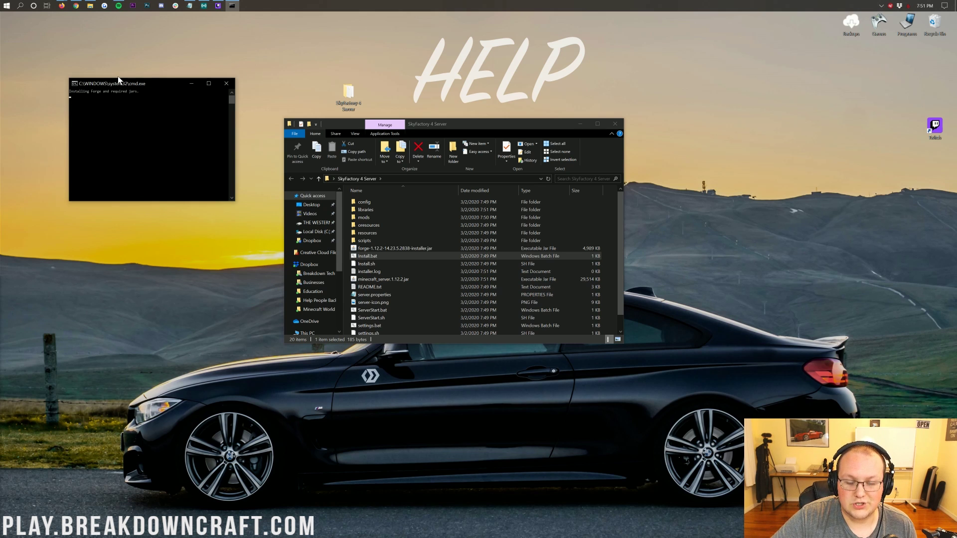
Step: Switch to Chrome and look through the article on downloading and installing Java, dismissing its signup pop-up
left_click(76, 6)
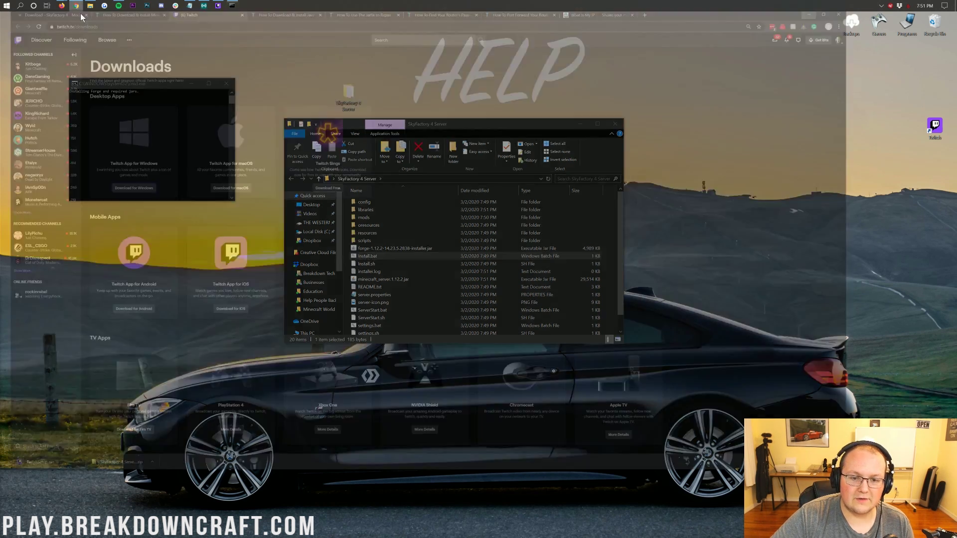
left_click(312, 16)
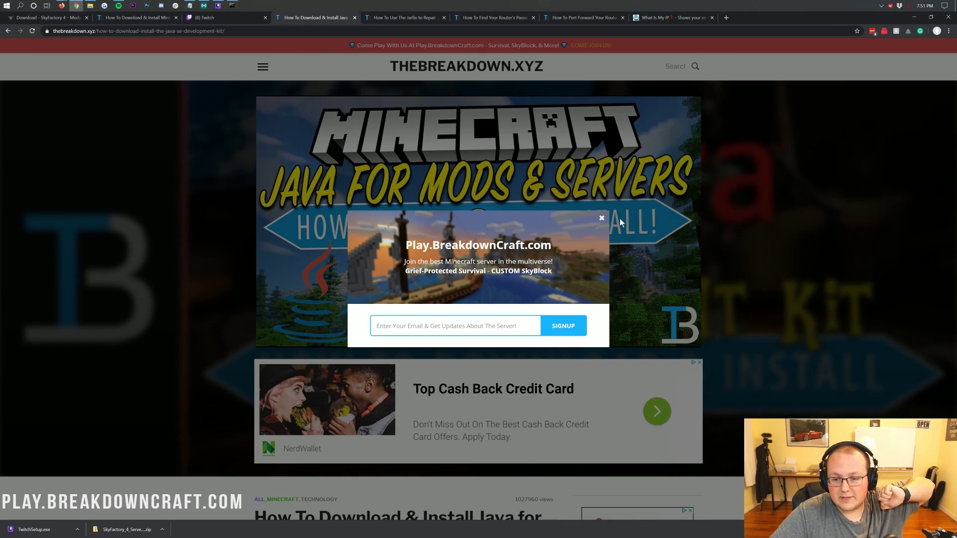
left_click(601, 218)
scroll(484, 231, "down", 3)
scroll(484, 231, "down", 10)
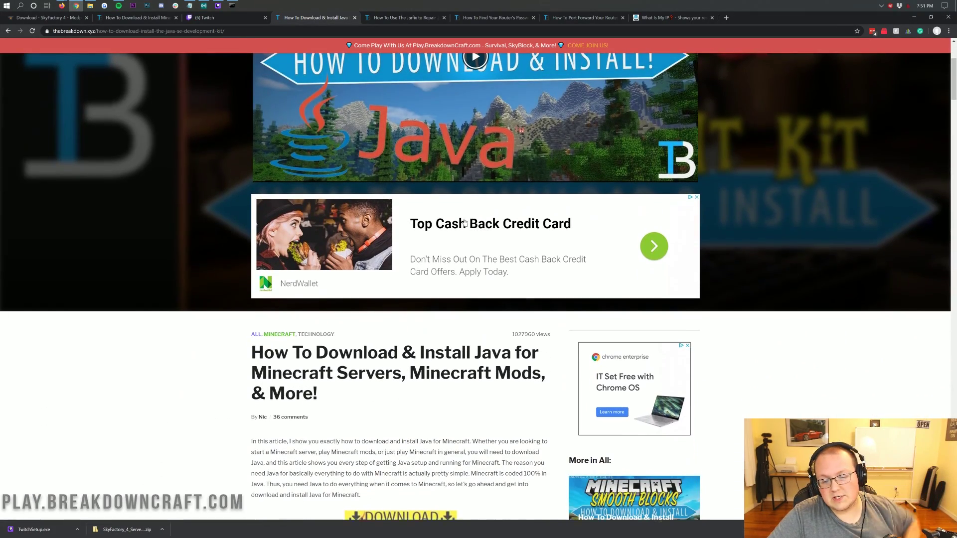
scroll(412, 208, "down", 8)
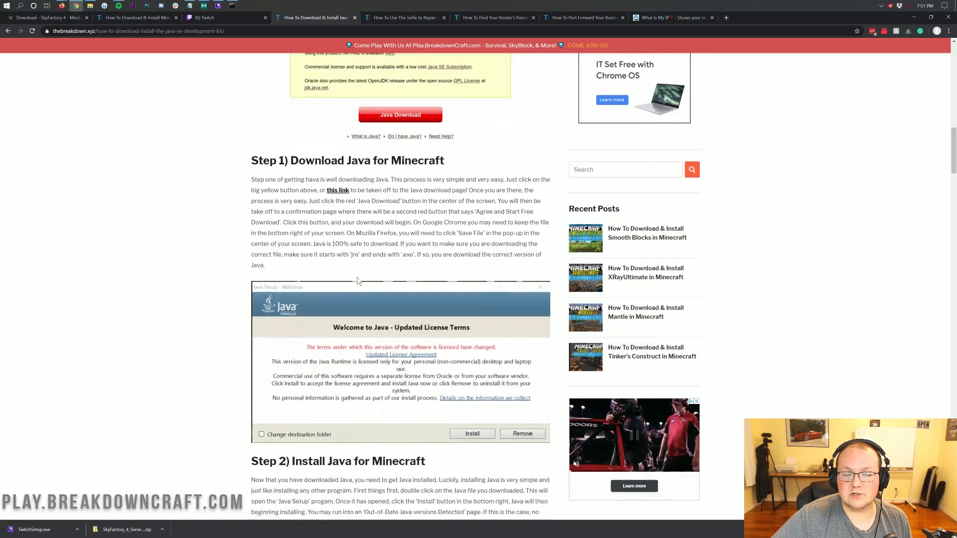
scroll(412, 208, "up", 2)
scroll(413, 209, "down", 2)
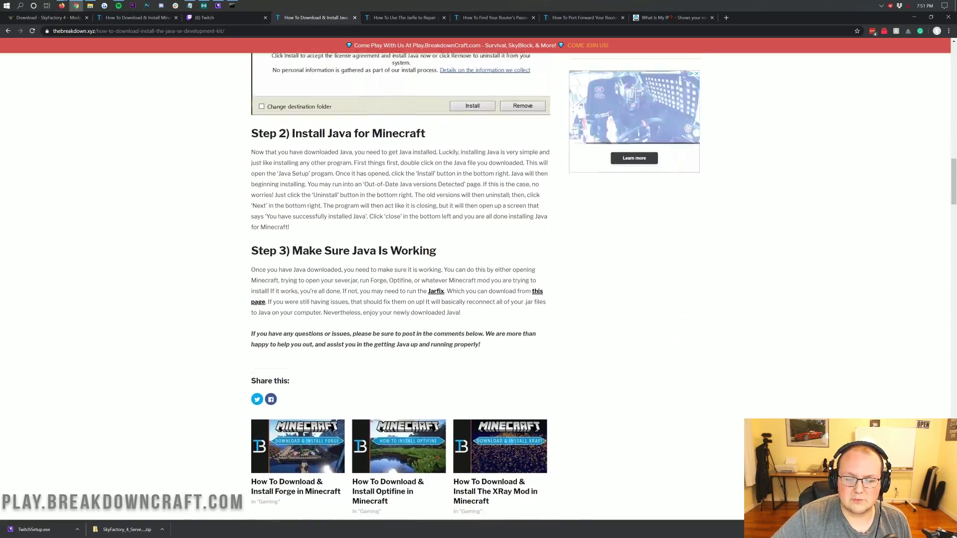
scroll(392, 249, "up", 14)
scroll(393, 248, "up", 10)
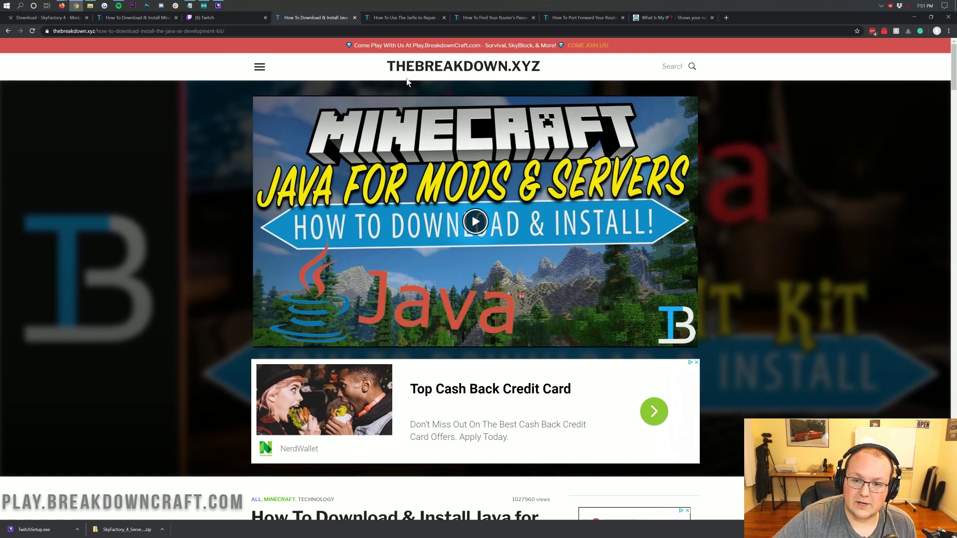
Step: Look through the article on repairing .jar files with the Jarfix, dismissing its signup pop-up, and minimize the browser
left_click(402, 19)
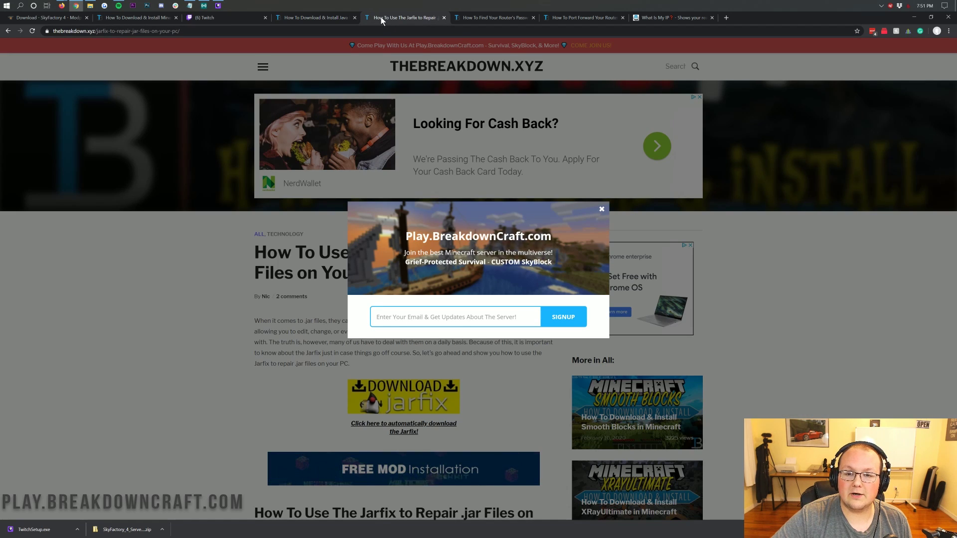
left_click(601, 209)
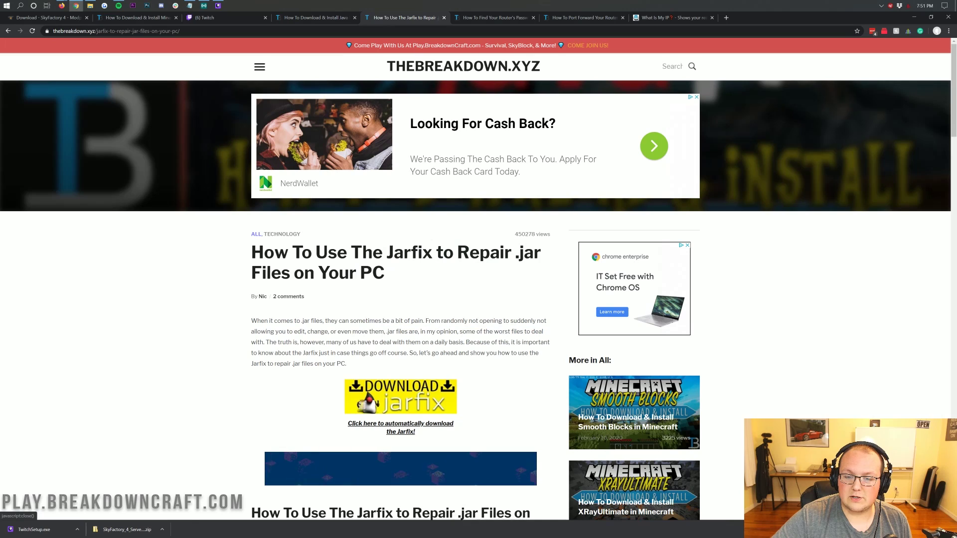
scroll(474, 258, "down", 4)
scroll(473, 258, "down", 20)
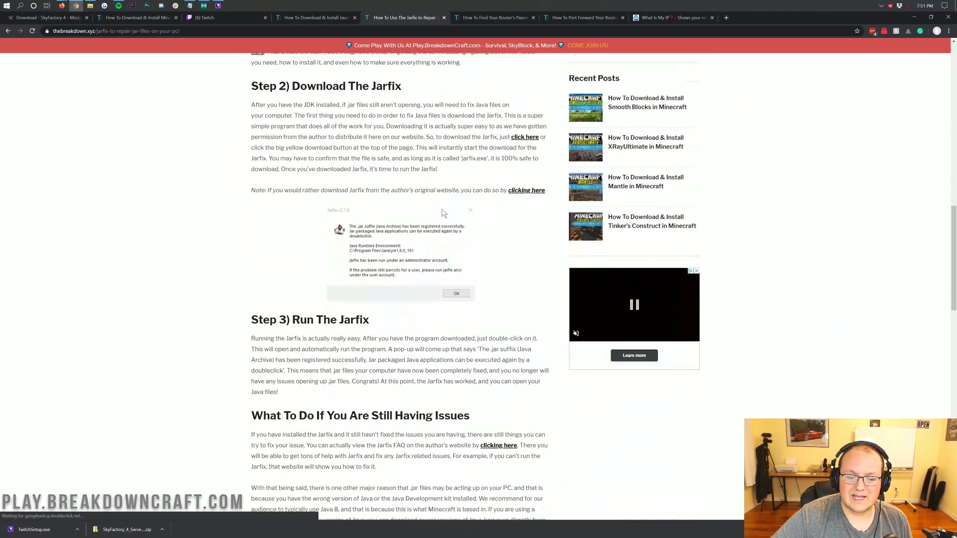
scroll(442, 213, "up", 20)
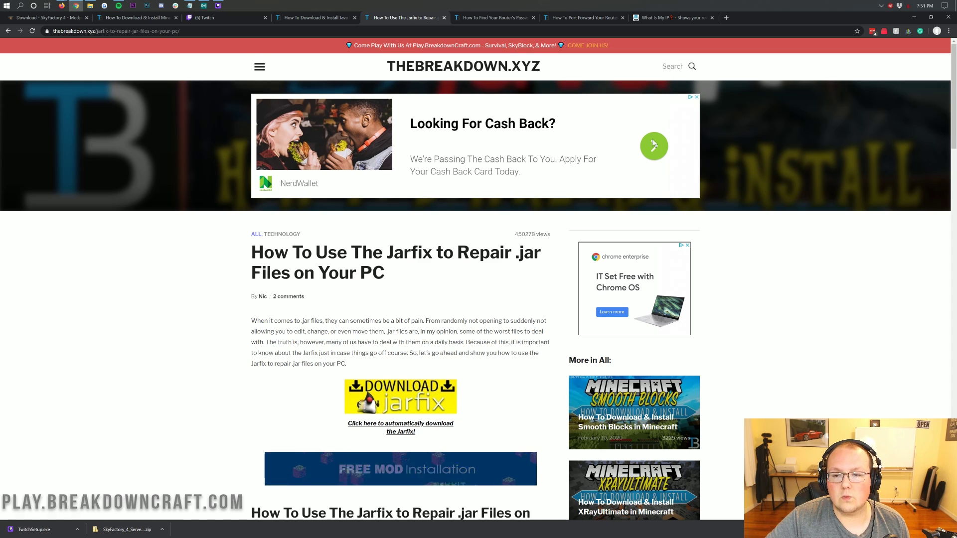
left_click(912, 19)
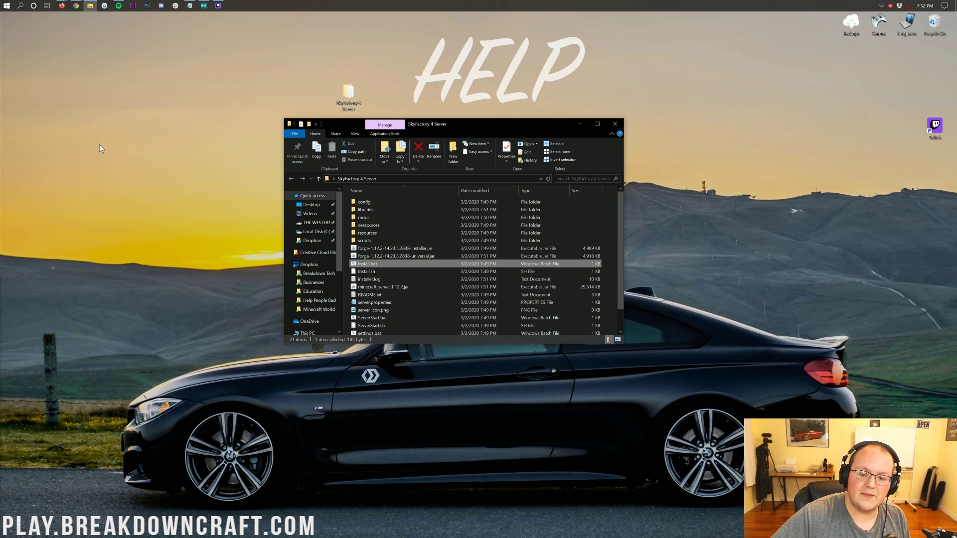
Step: Open README.txt from the SkyFactory 4 Server folder and read the introduction about updating and the installer scripts
double_click(378, 295)
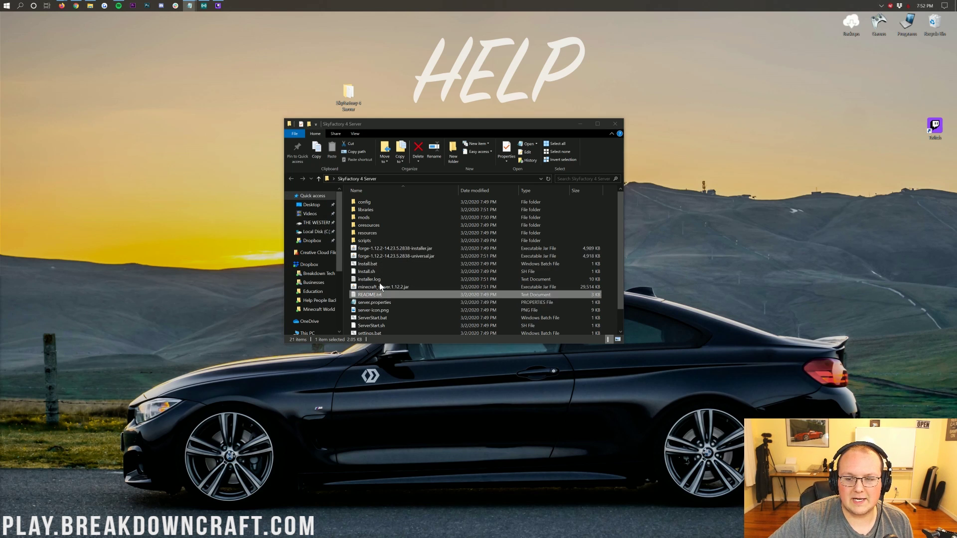
left_click_drag(464, 234, 372, 107)
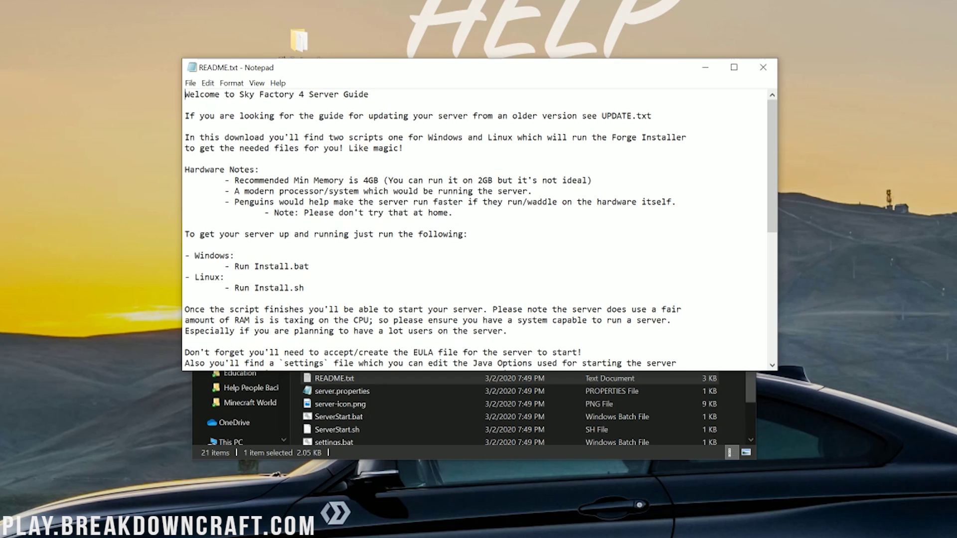
scroll(481, 230, "down", 1)
scroll(481, 229, "up", 1)
left_click_drag(215, 115, 503, 116)
left_click(503, 116)
left_click_drag(186, 137, 454, 137)
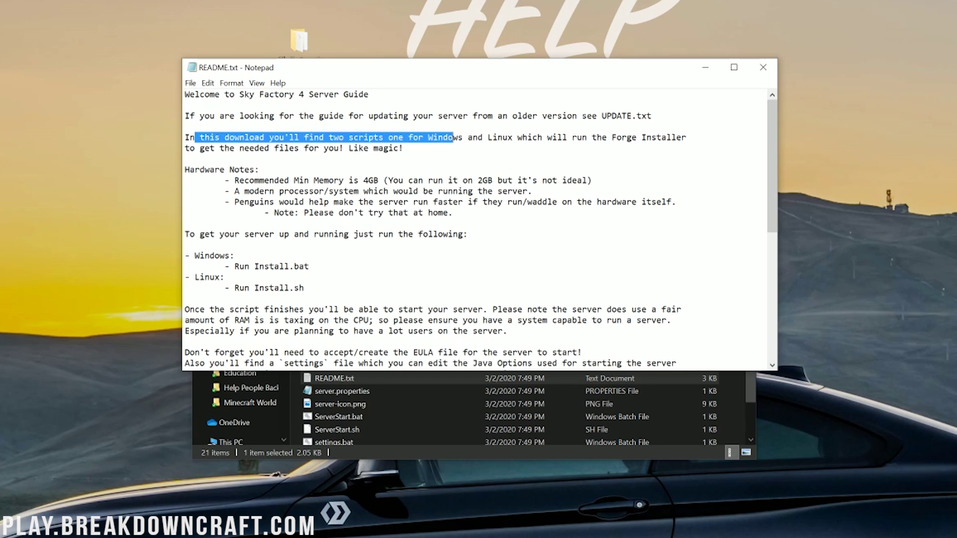
left_click(454, 137)
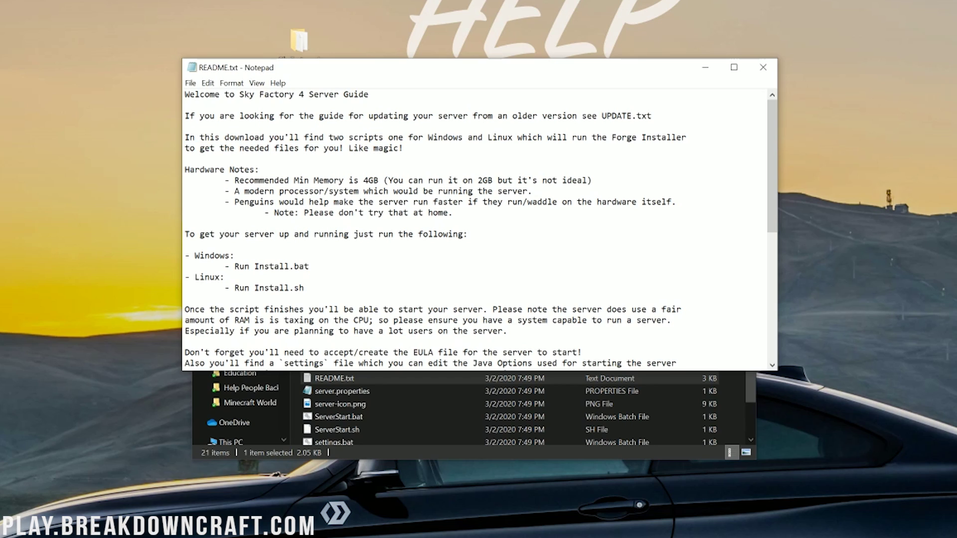
Step: Read the Hardware Notes in README.txt on recommended memory and processor for the server
left_click_drag(234, 181, 458, 192)
left_click(458, 192)
left_click_drag(228, 191, 508, 192)
left_click(509, 191)
double_click(354, 180)
left_click(353, 180)
double_click(372, 180)
left_click(383, 181)
scroll(383, 180, "down", 1)
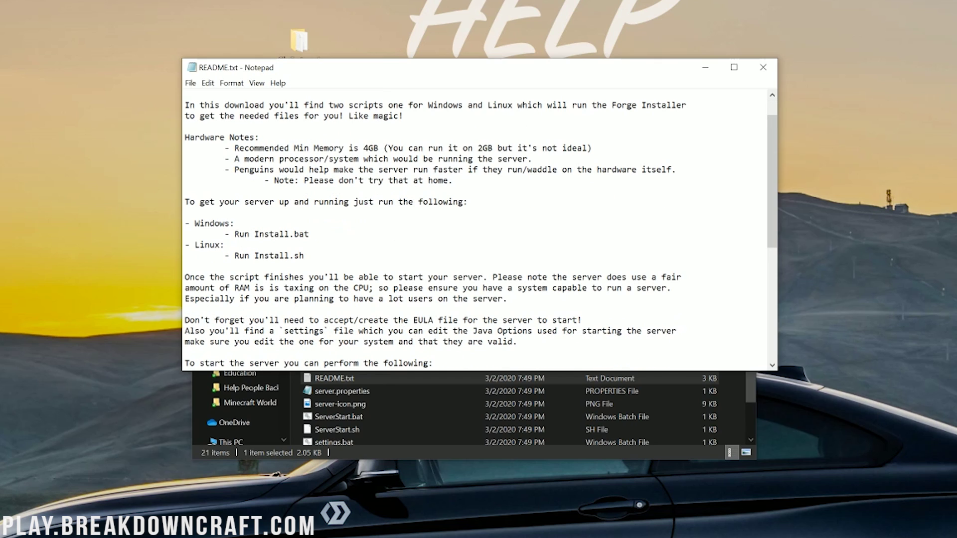
double_click(484, 148)
left_click(468, 148)
left_click(359, 148)
Step: Read the README.txt instructions on Windows installation, starting the server and accepting the EULA, and close the file
scroll(480, 235, "down", 2)
left_click(309, 169)
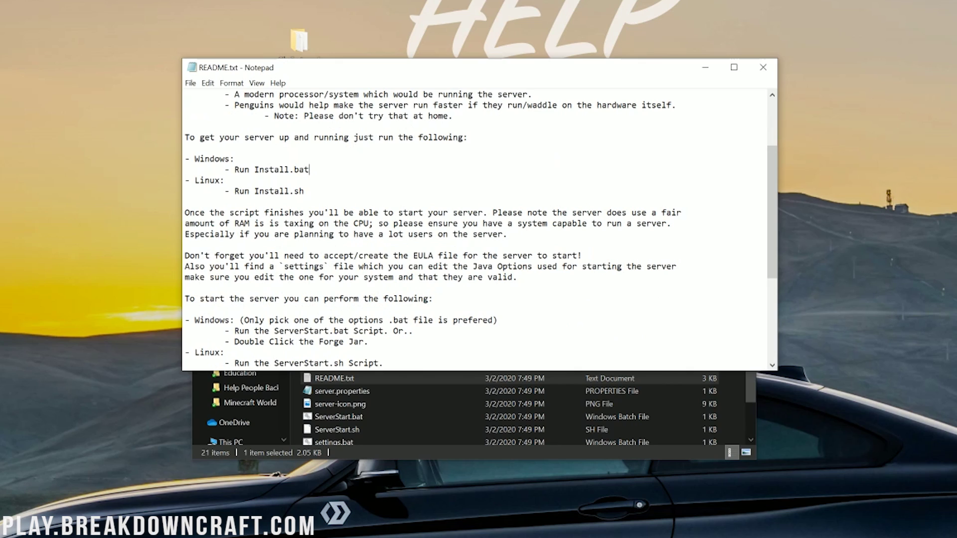
left_click_drag(310, 169, 227, 169)
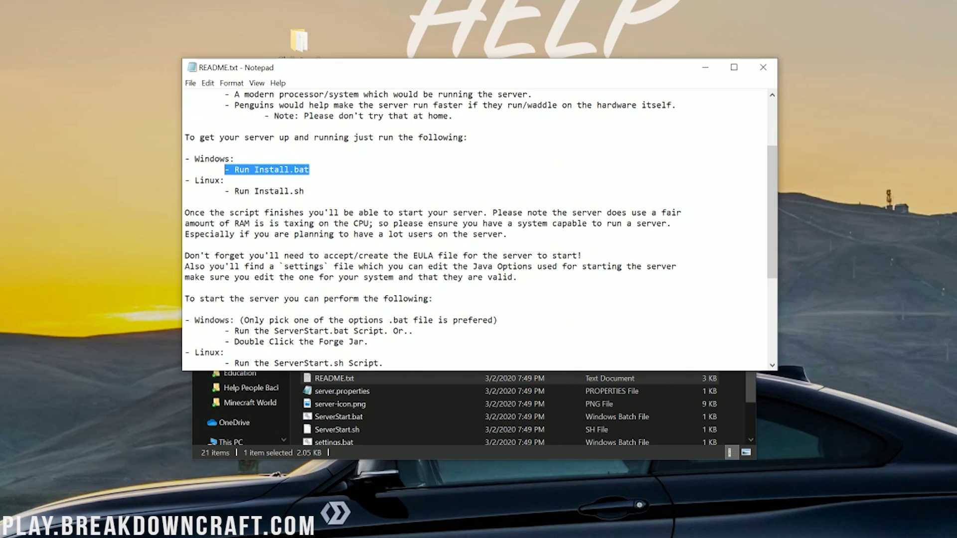
left_click(227, 169)
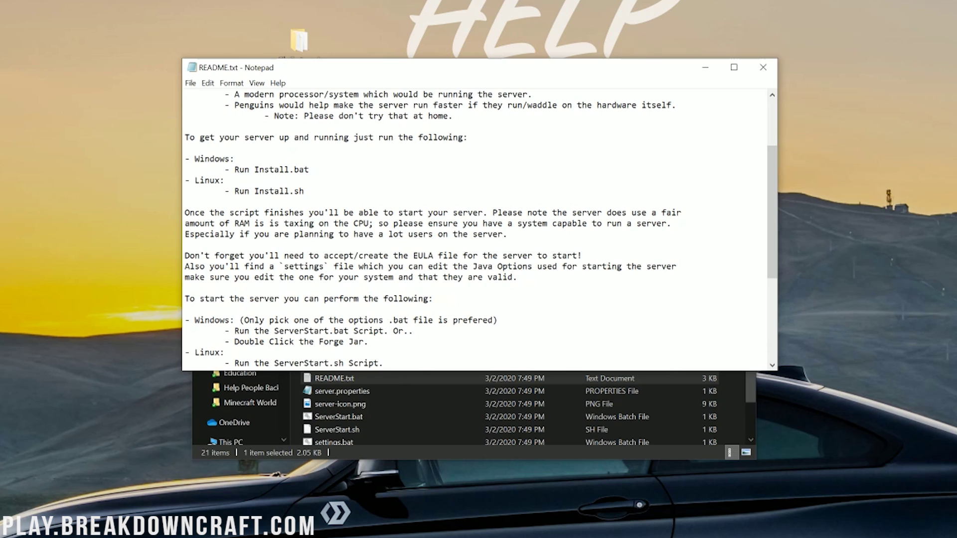
scroll(481, 229, "down", 2)
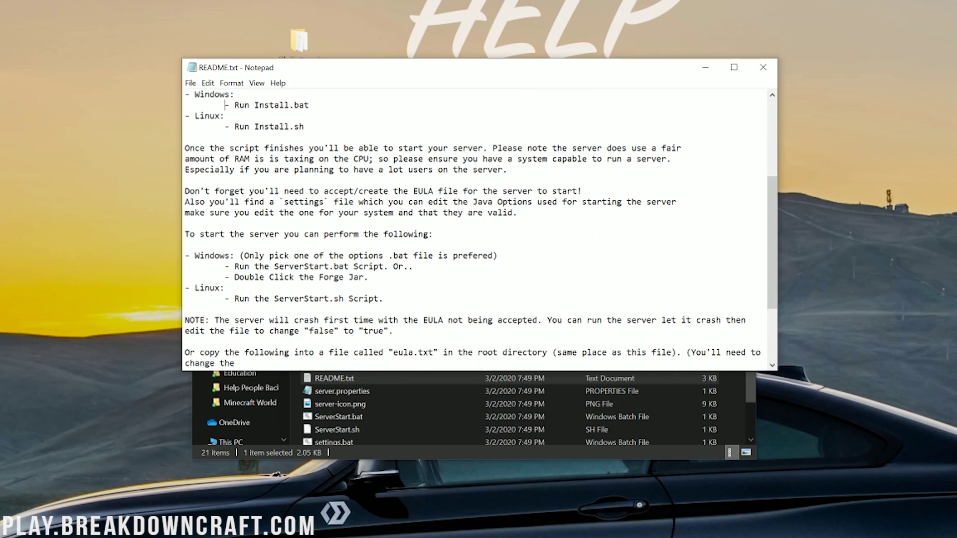
scroll(480, 229, "down", 1)
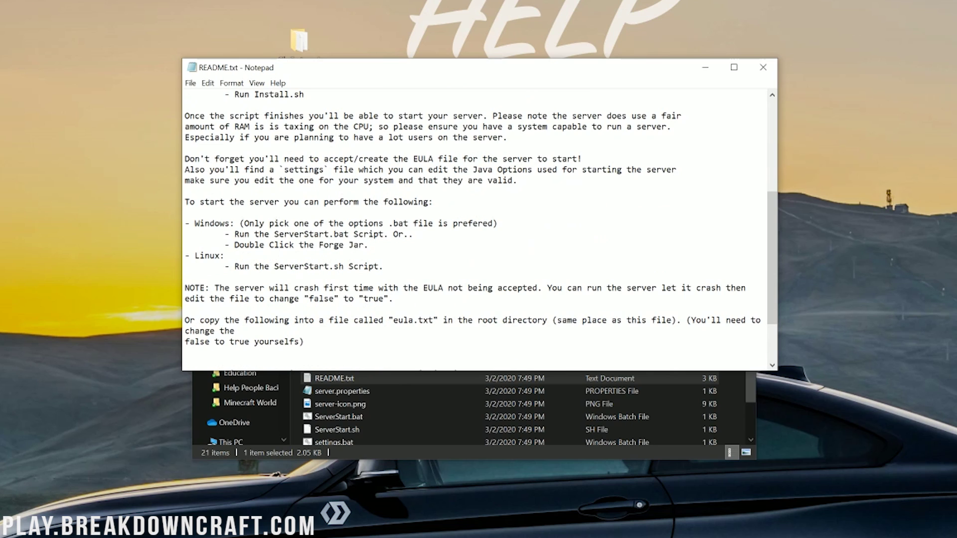
left_click_drag(274, 235, 349, 234)
left_click(349, 234)
scroll(476, 229, "down", 3)
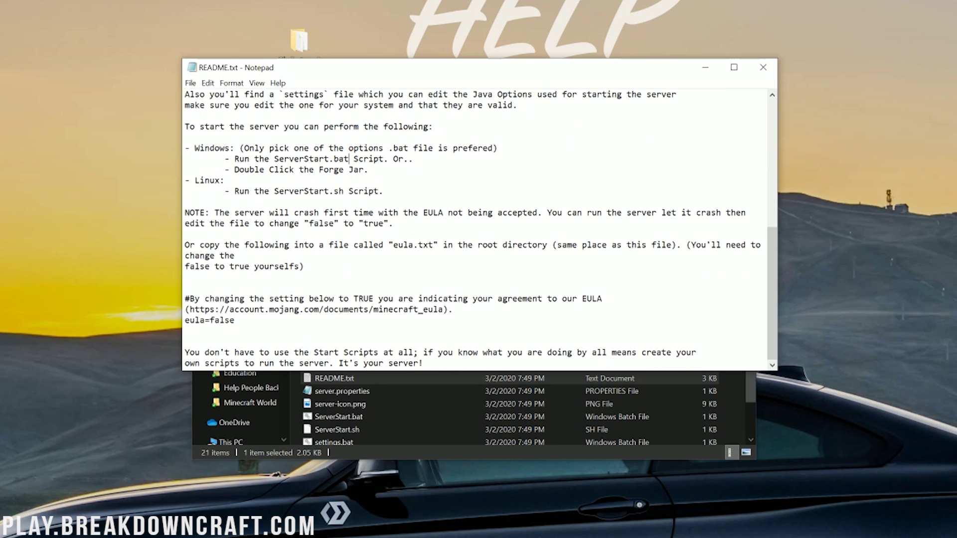
left_click(762, 67)
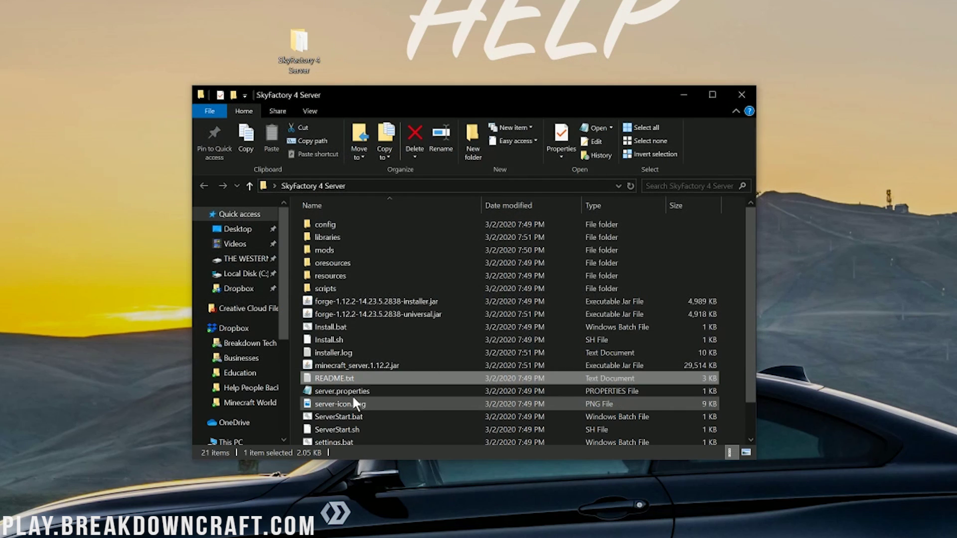
Step: Run ServerStart.bat from the SkyFactory 4 Server folder and allow it to run despite the Windows SmartScreen warning
scroll(349, 396, "down", 1)
left_click(357, 371)
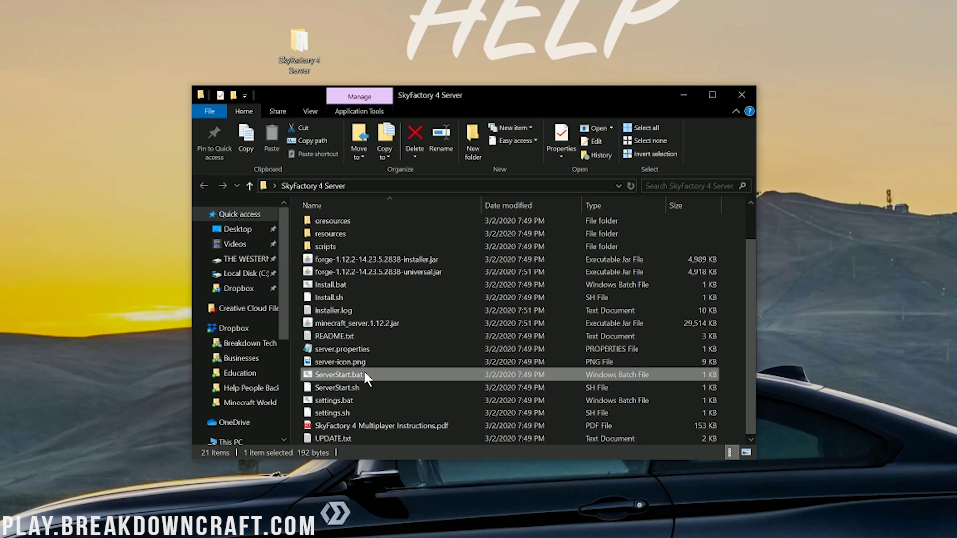
double_click(365, 372)
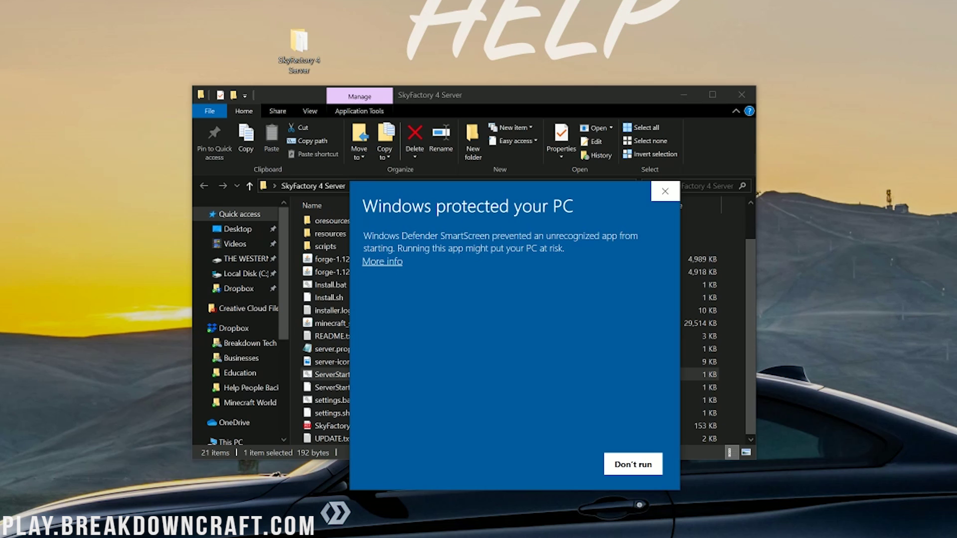
left_click(370, 262)
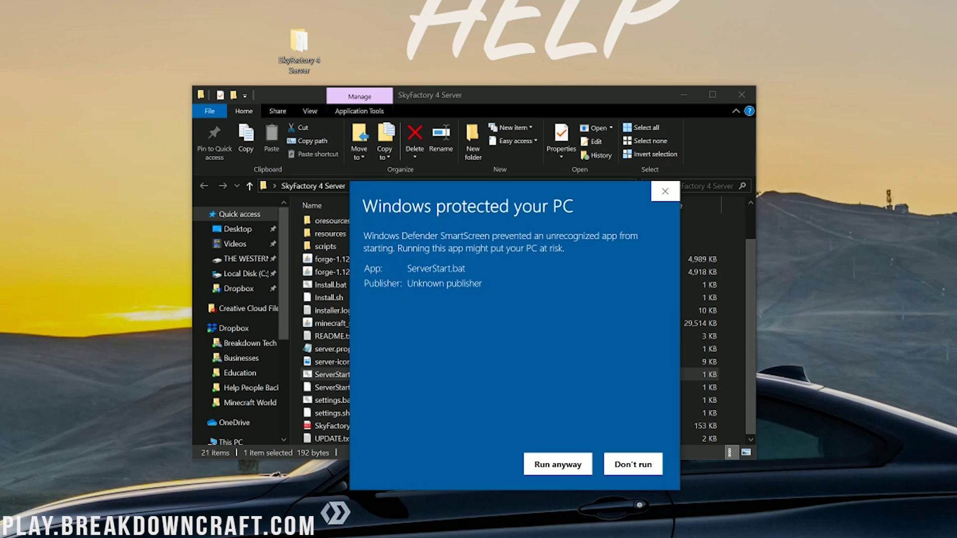
left_click(571, 463)
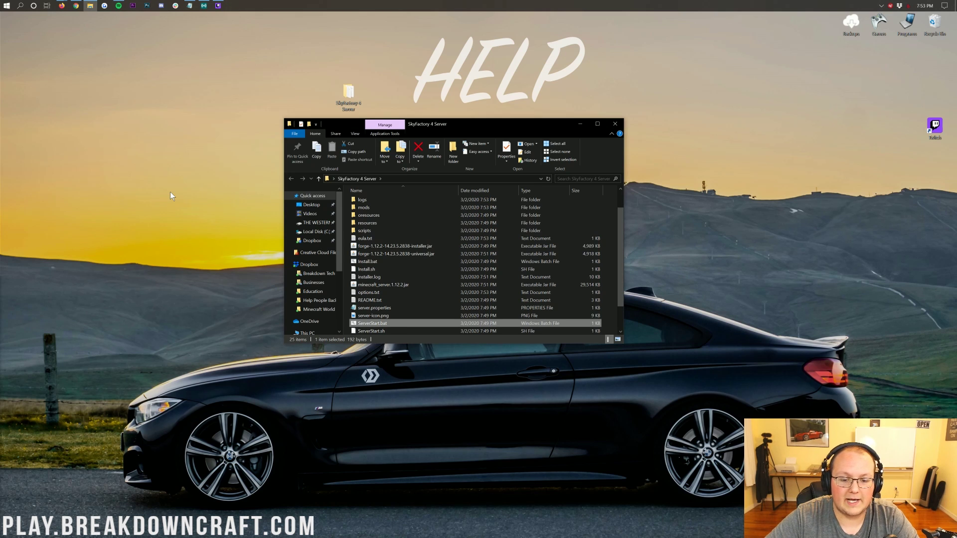
Step: Open the eula.txt file from the SkyFactory 4 Server folder
scroll(498, 249, "down", 2)
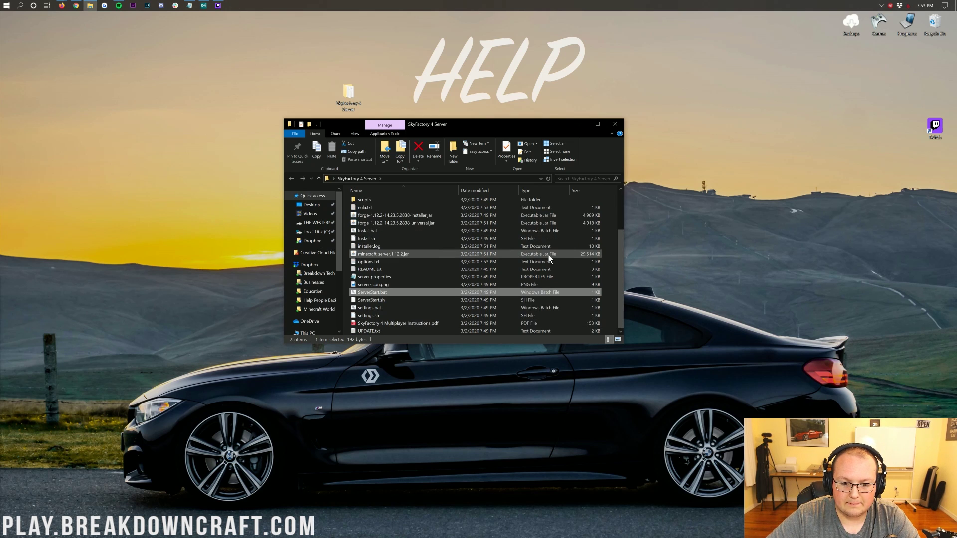
scroll(425, 264, "up", 2)
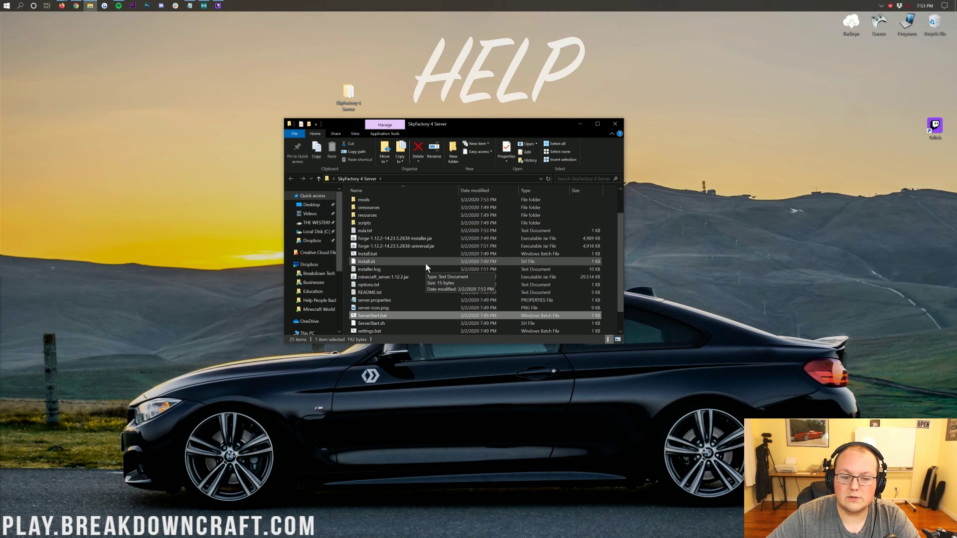
left_click(378, 254)
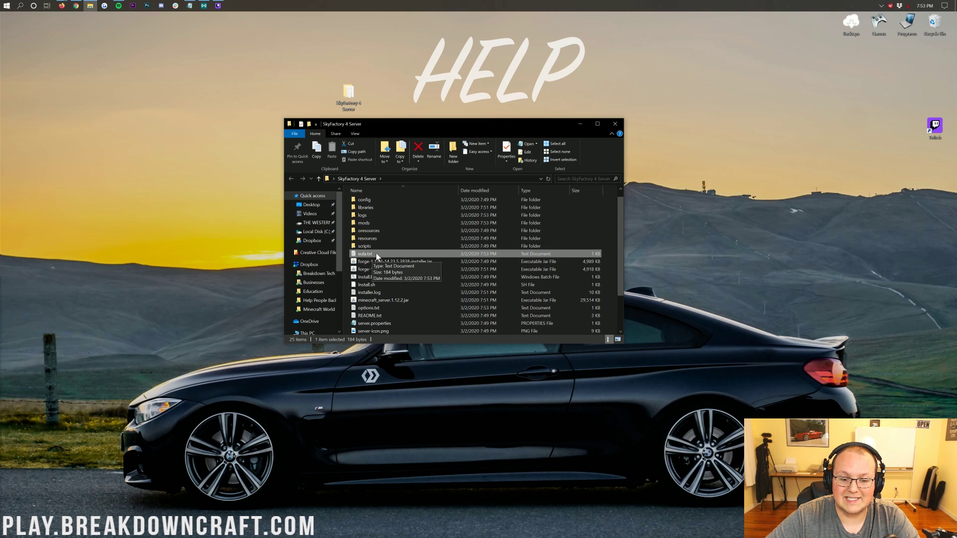
double_click(376, 253)
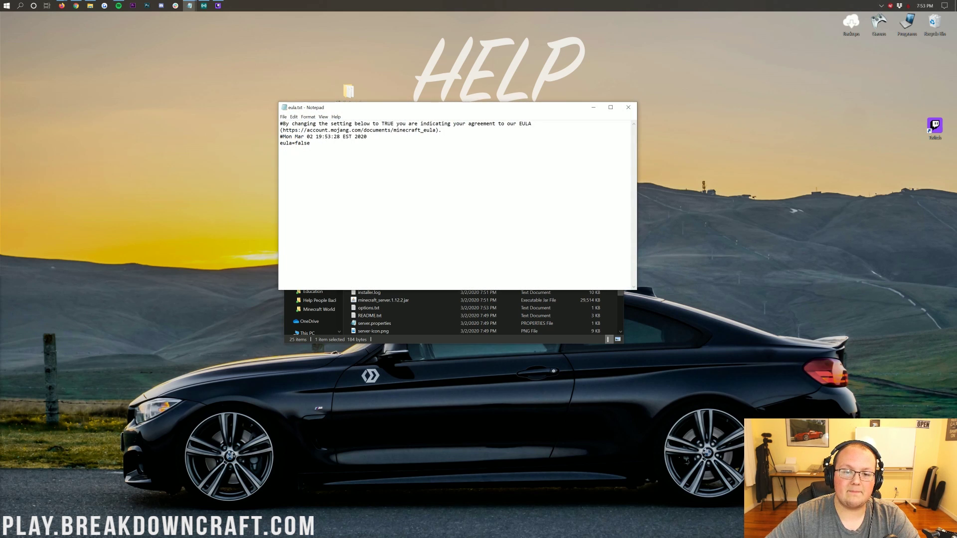
Step: Accept the Minecraft EULA by setting the eula value to true in eula.txt
key("Left")
key("shift+Left")
key("shift+Left")
key("shift+Left")
key("shift+Left")
key("shift+Left")
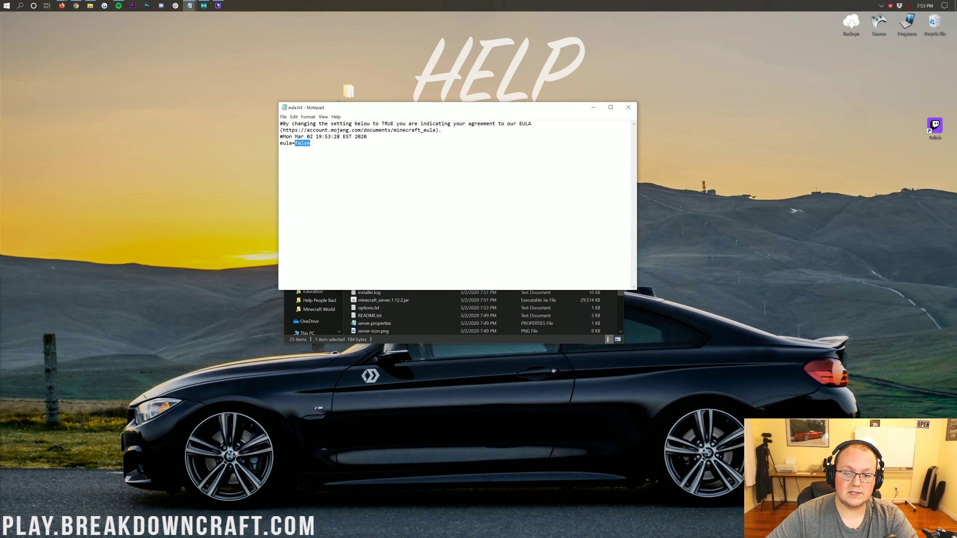
left_click_drag(283, 130, 439, 130)
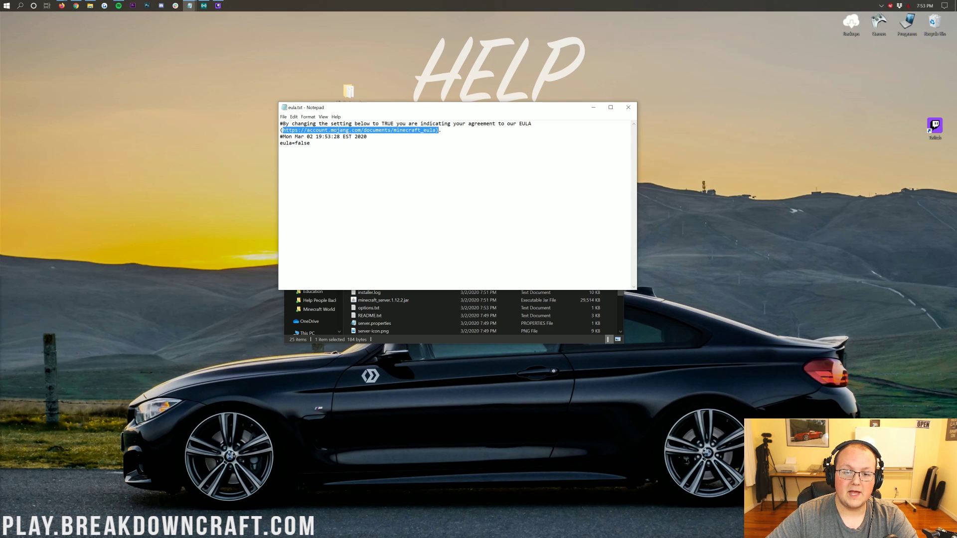
left_click_drag(310, 143, 295, 143)
type("tru")
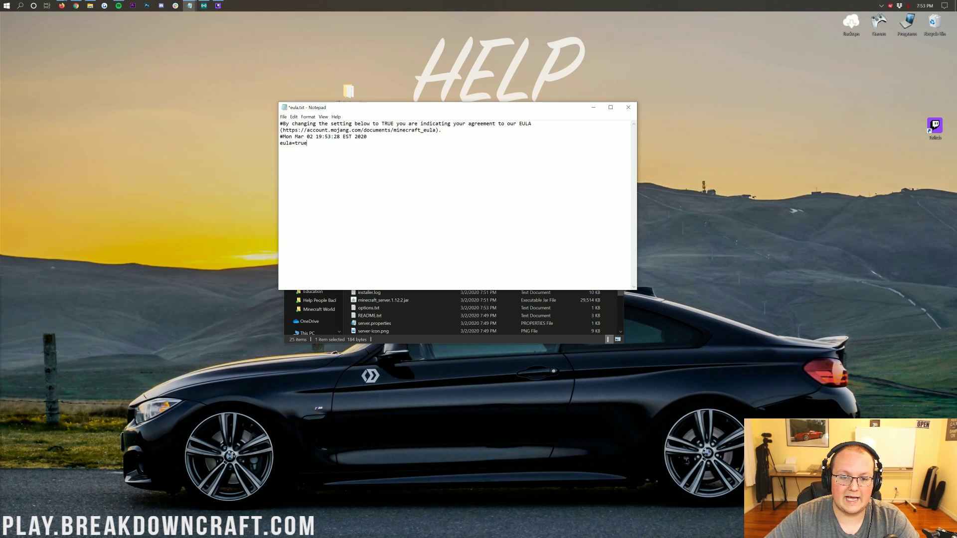
left_click_drag(307, 143, 280, 143)
left_click(305, 143)
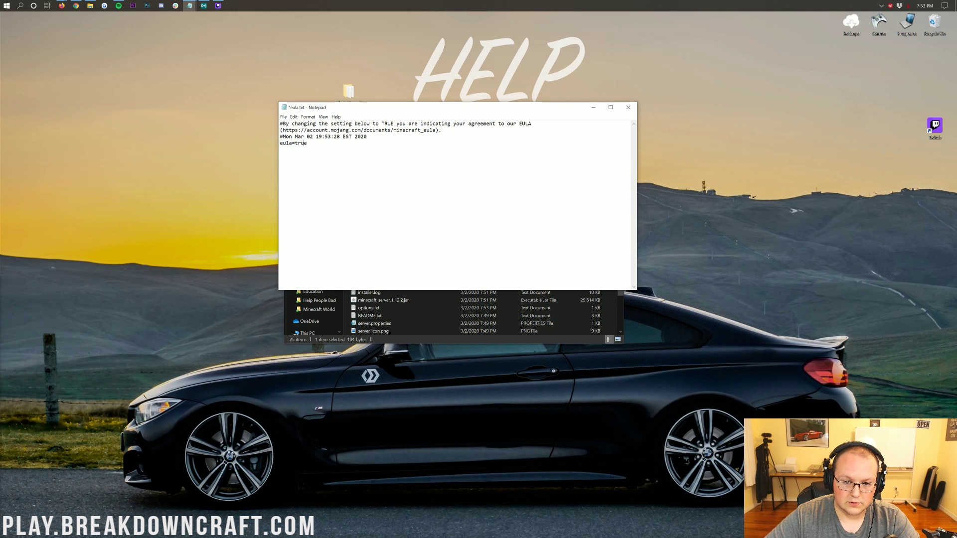
Step: Save the edited eula.txt and close it
left_click(284, 117)
left_click(284, 117)
left_click(284, 116)
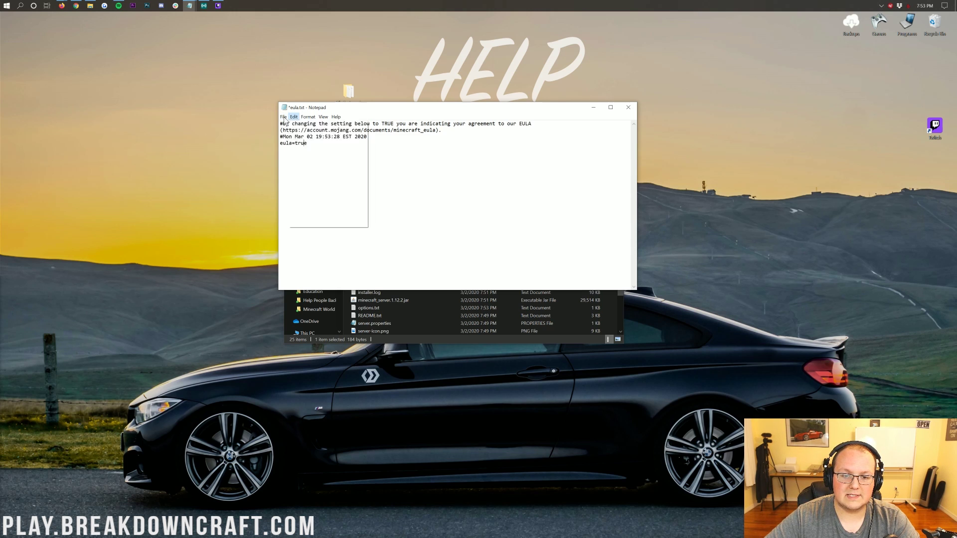
left_click(296, 149)
left_click(629, 108)
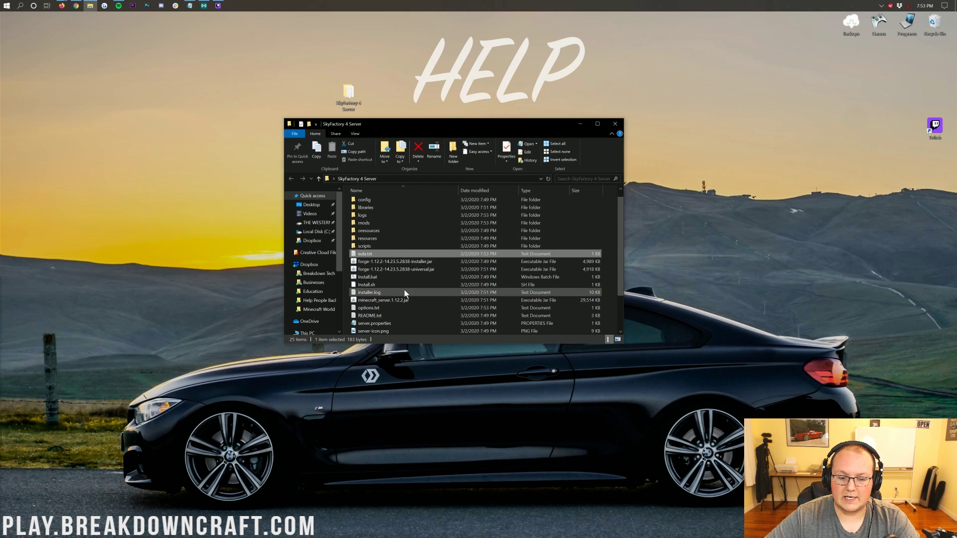
Step: Start the SkyFactory 4 server again with ServerStart.bat and bring its console window into focus
scroll(405, 289, "down", 2)
double_click(381, 294)
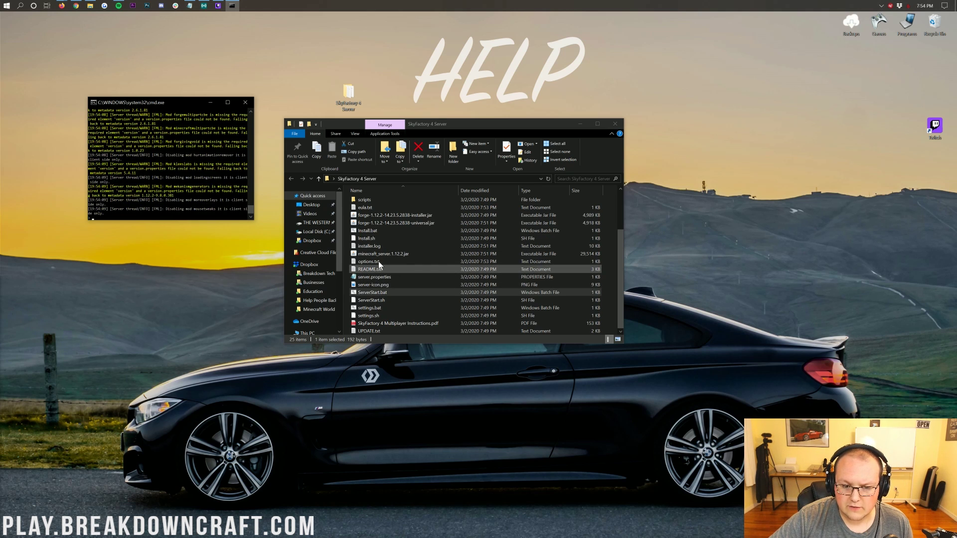
key("alt+Tab")
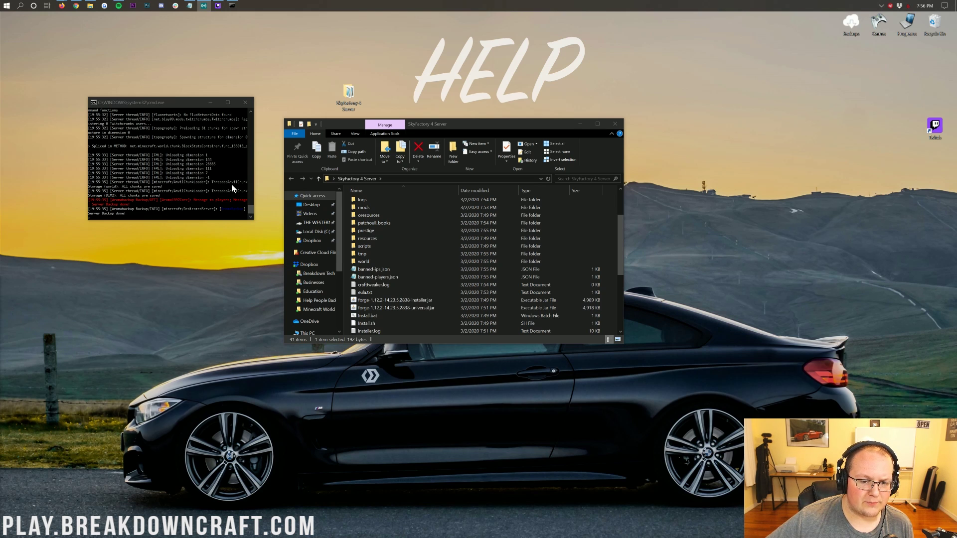
left_click(143, 185)
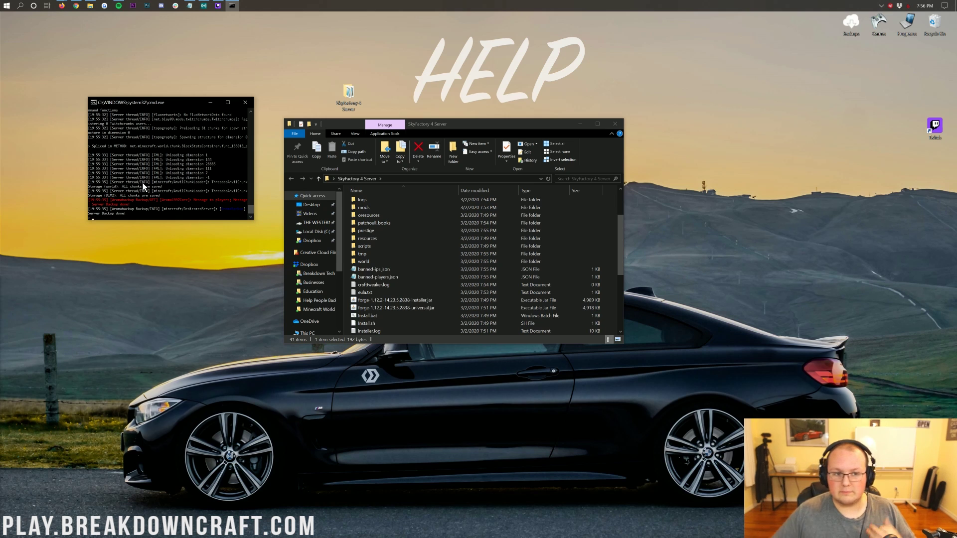
Step: Switch to the Twitch app, launch the SkyFactory 4 modpack, and play the SkyFactory 4 profile in the Minecraft Launcher
left_click(218, 6)
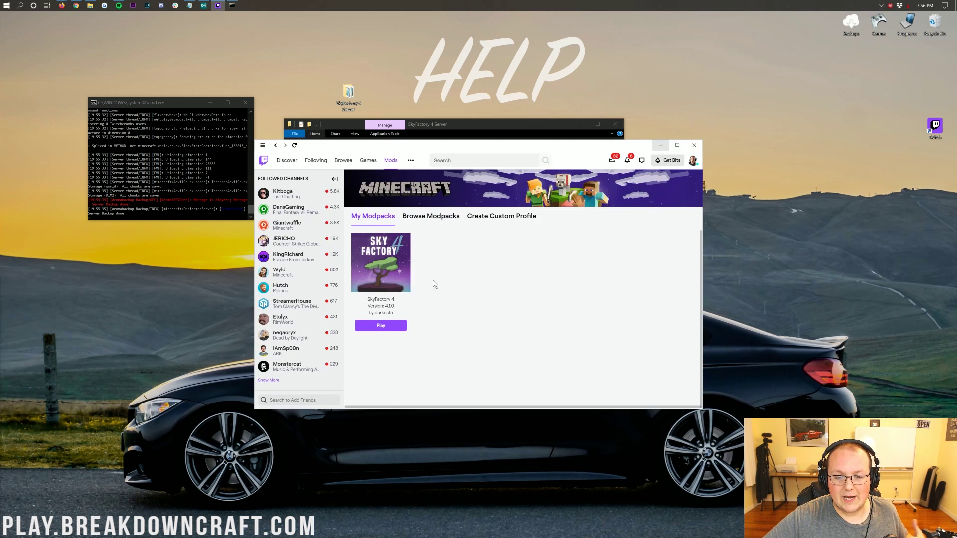
left_click(381, 326)
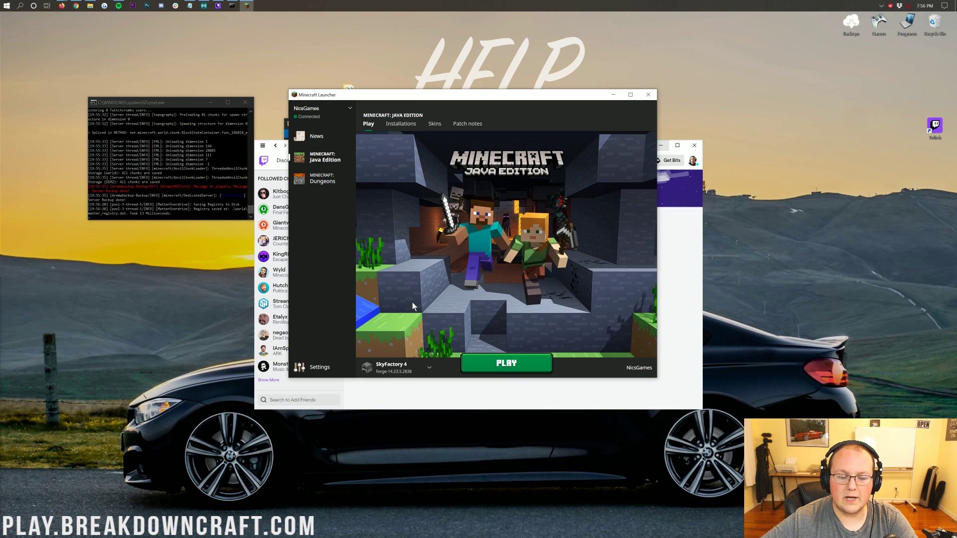
left_click(399, 367)
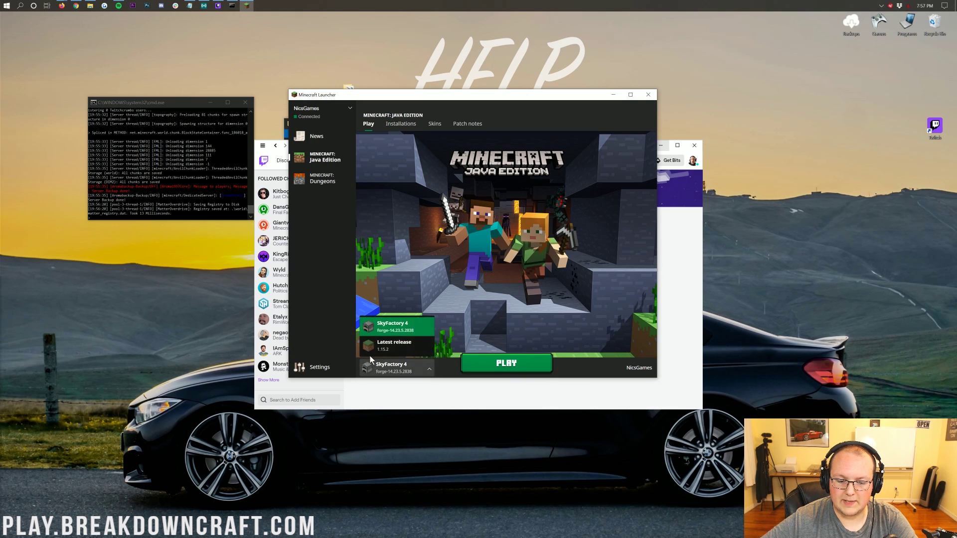
left_click(394, 326)
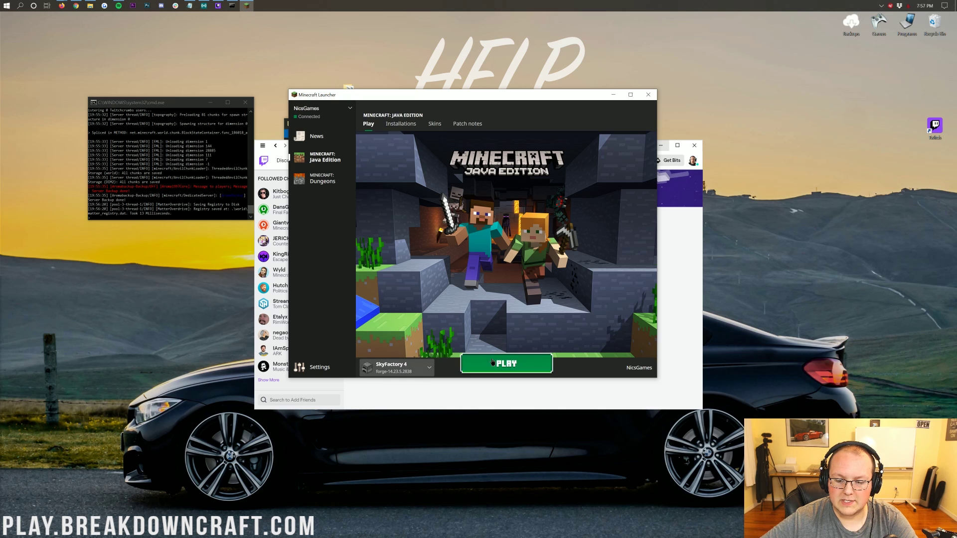
left_click(506, 363)
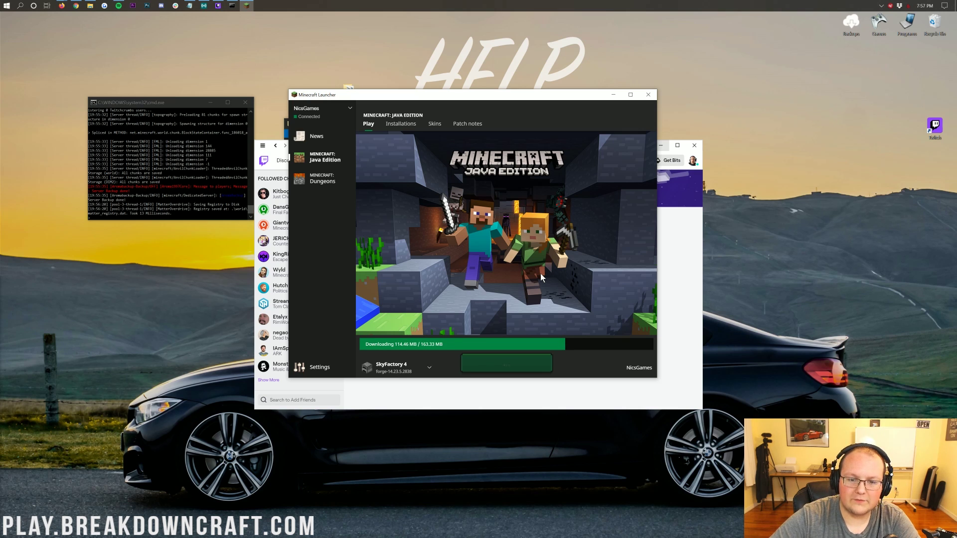
Step: Edit the SkyFactory 4 installation so its JVM arguments use -Xmx4228m as maximum memory, and save it
left_click(390, 124)
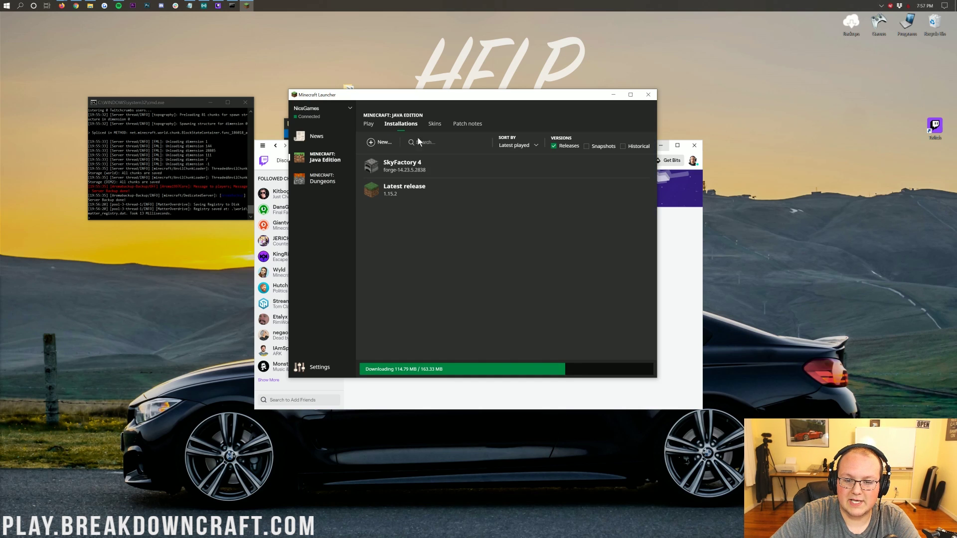
mouse_move(598, 171)
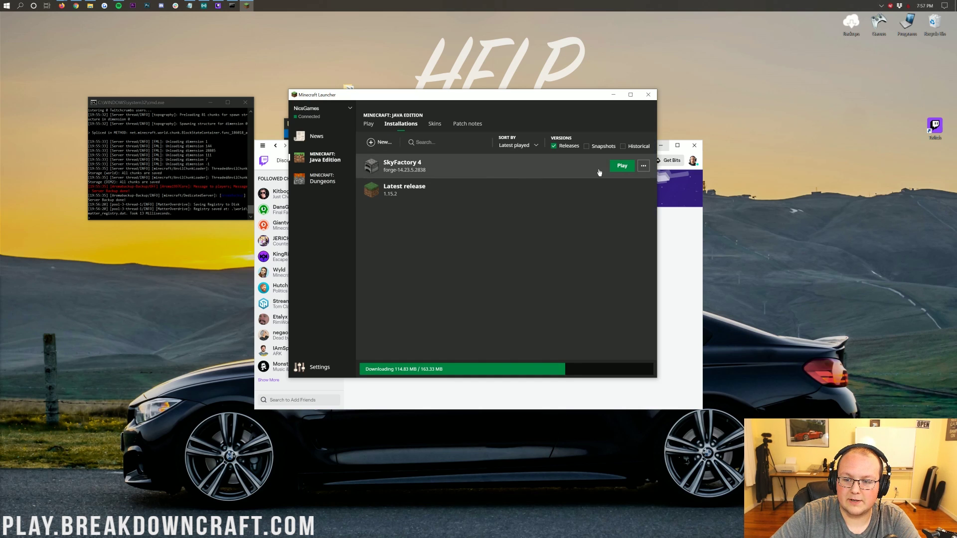
left_click(642, 167)
left_click(639, 186)
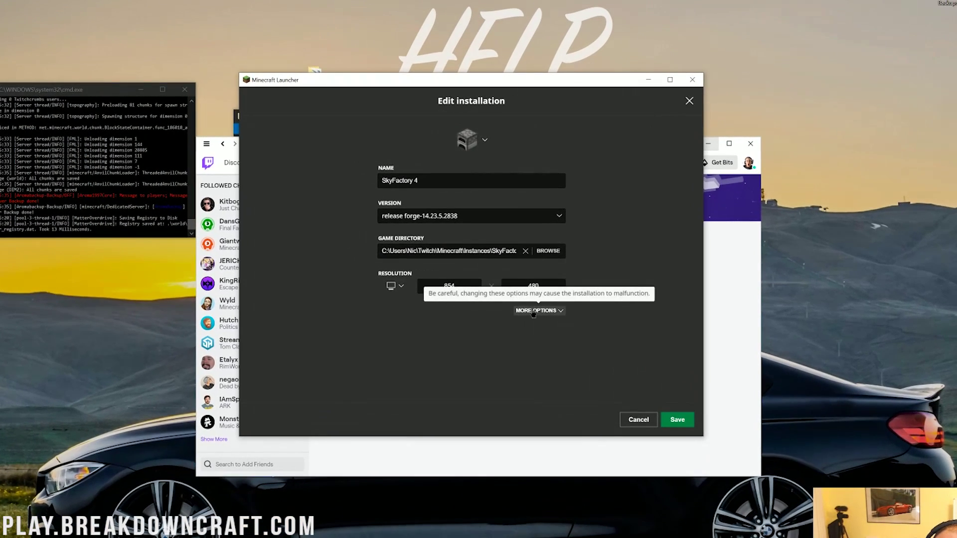
left_click(533, 312)
left_click(410, 371)
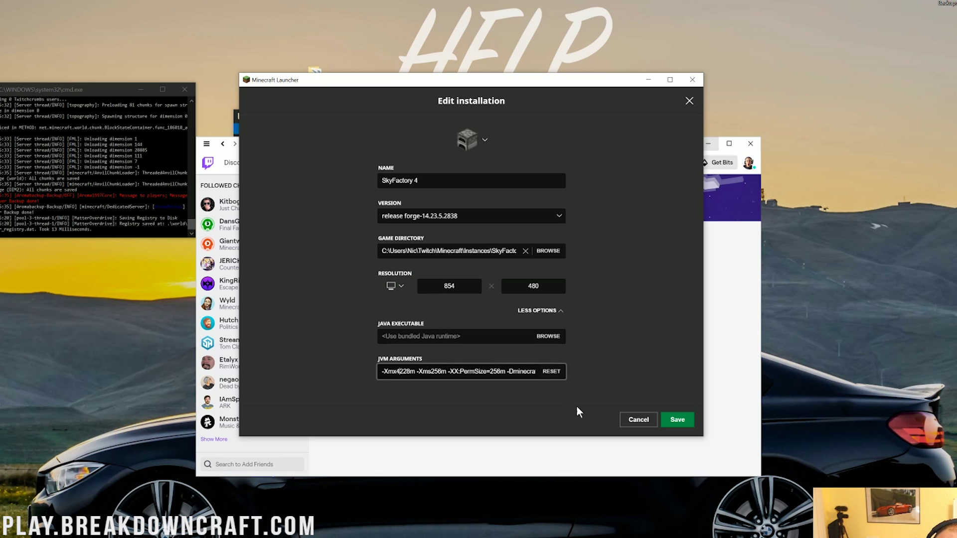
left_click(677, 419)
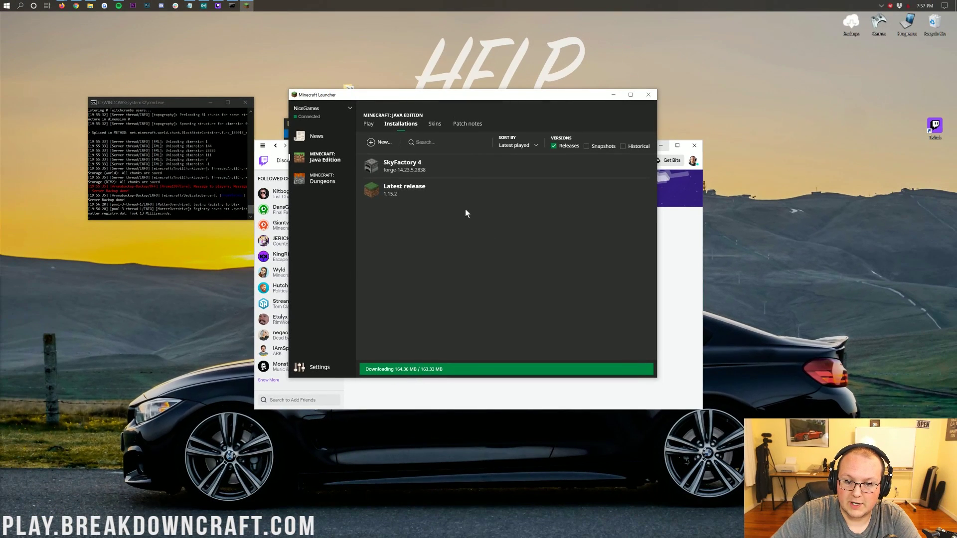
left_click(643, 167)
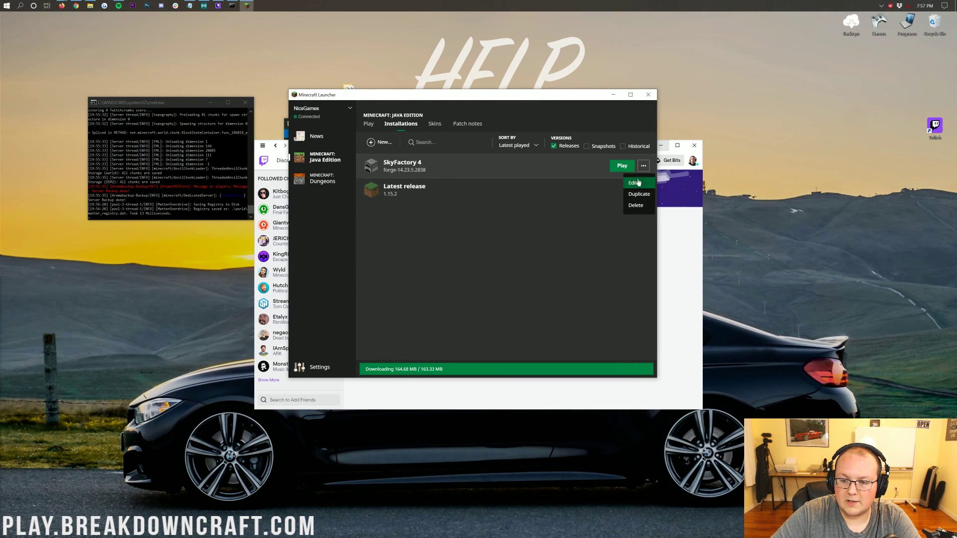
left_click(639, 182)
Step: View the Multiplayer server list in the SkyFactory 4 game and return to the main menu
left_click(414, 259)
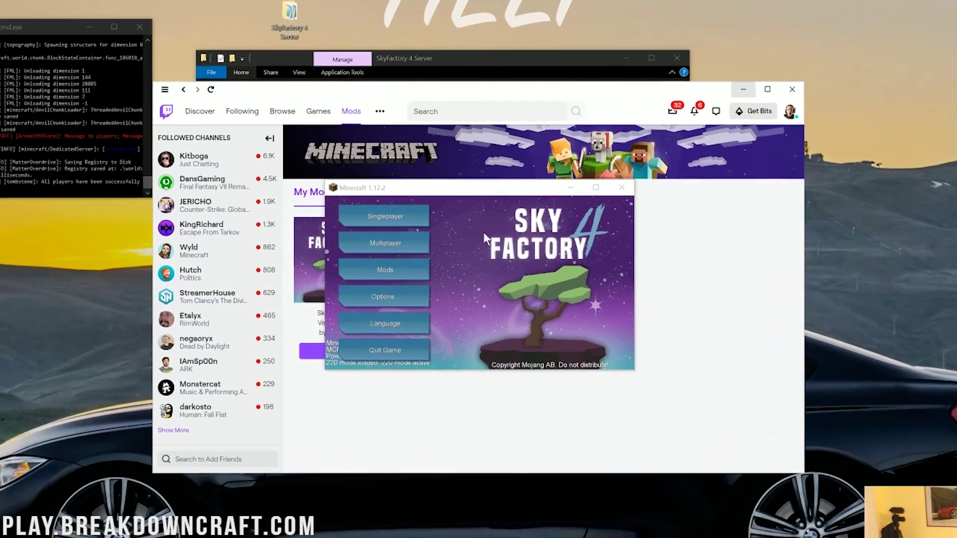
left_click(414, 251)
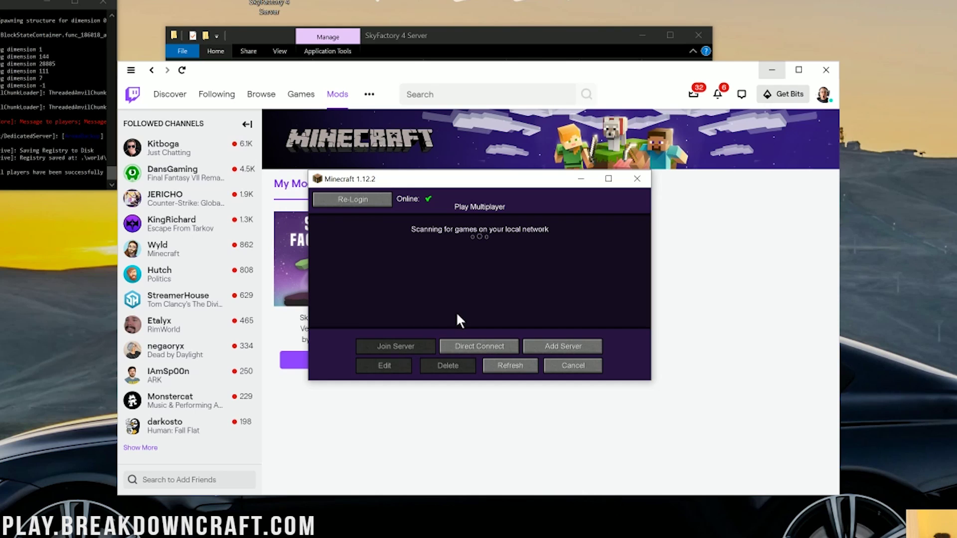
left_click(562, 368)
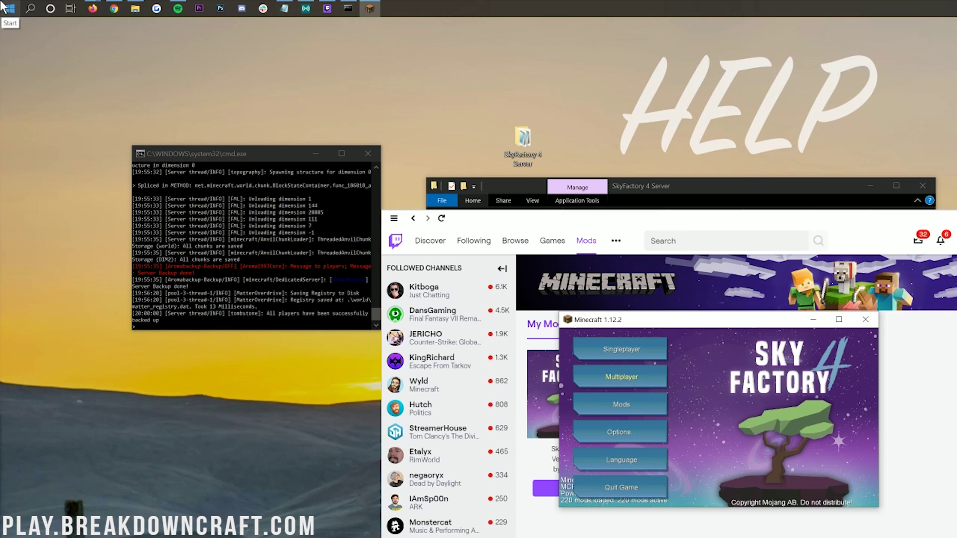
Step: Open Command Prompt and run ipconfig to look up the computer's local IPv4 address
left_click(2, 3)
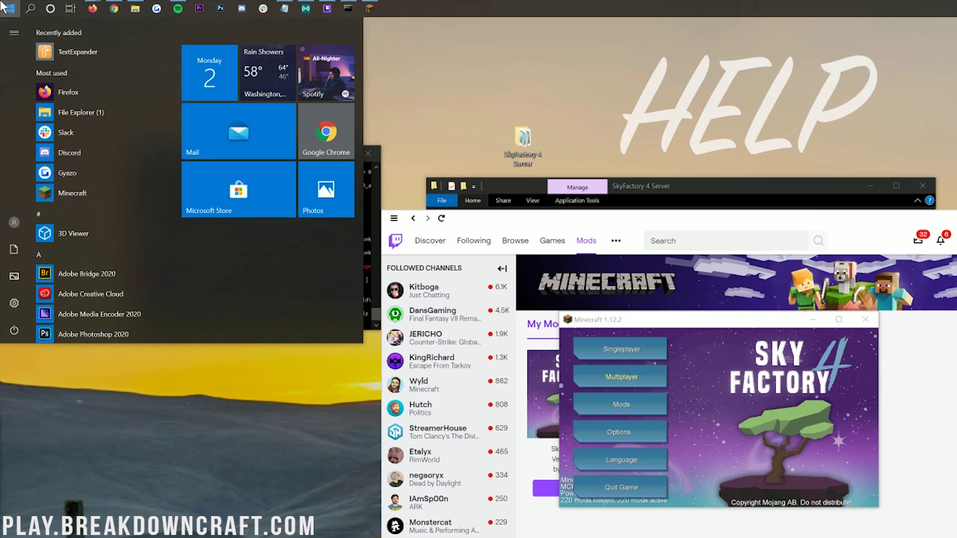
type("cmd")
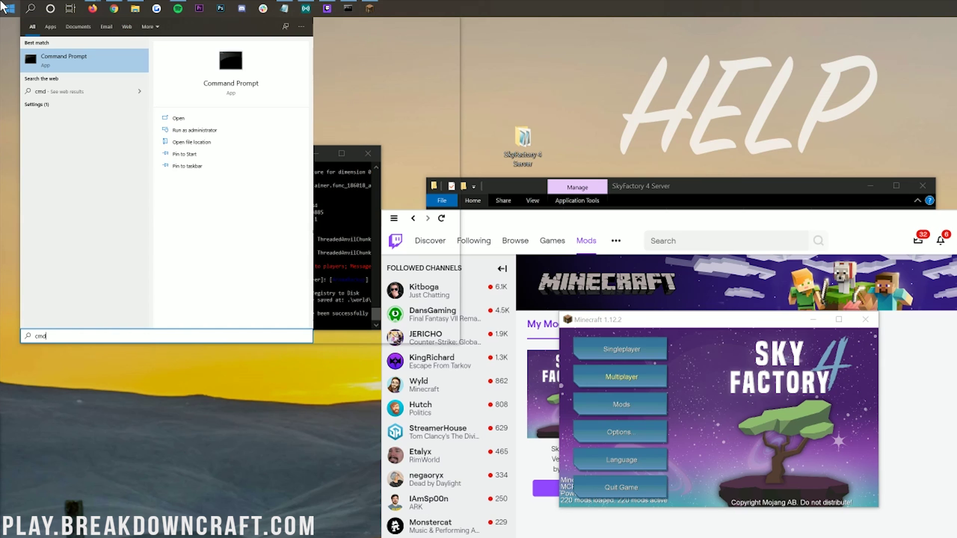
left_click(88, 59)
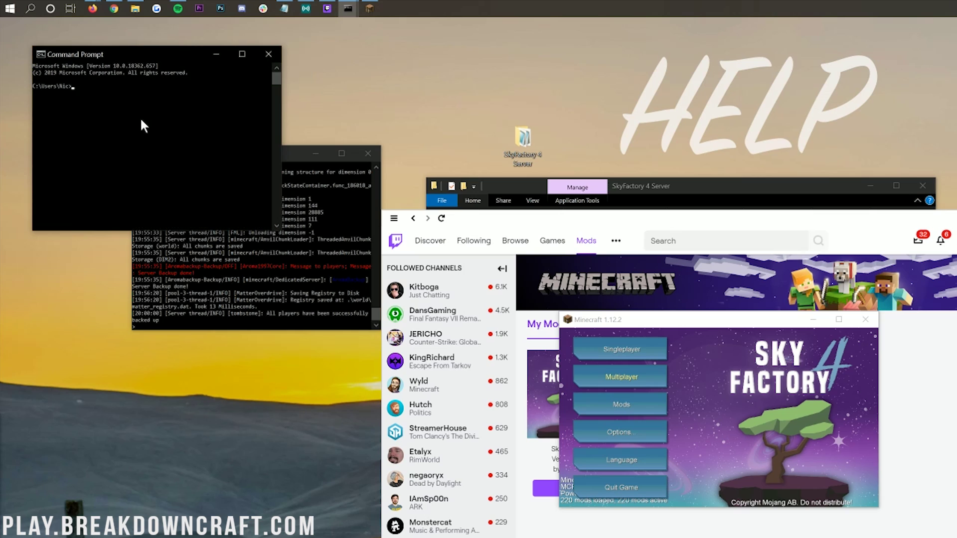
type("ipconfig")
key("Return")
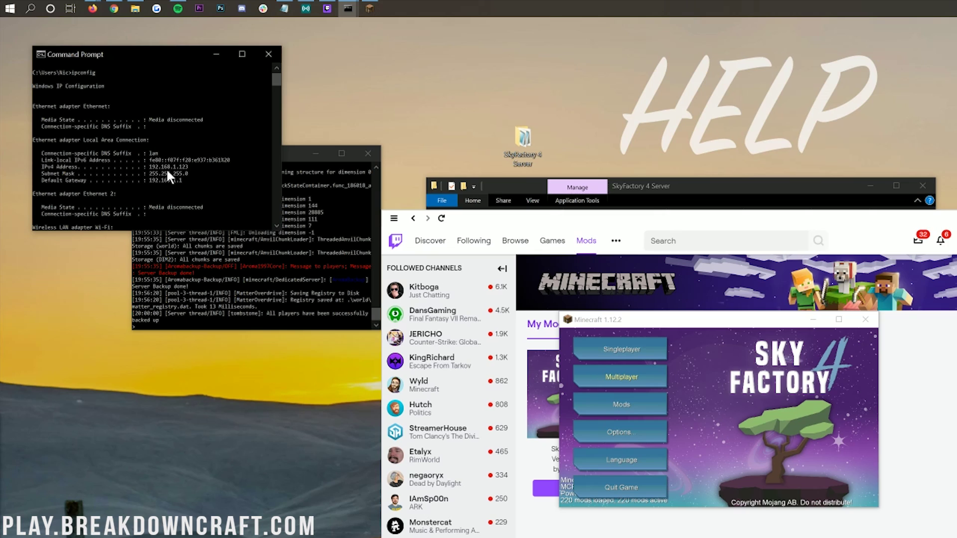
Step: Open a blank Notepad document and place it beside the Command Prompt window so the ipconfig output stays readable
left_click(3, 6)
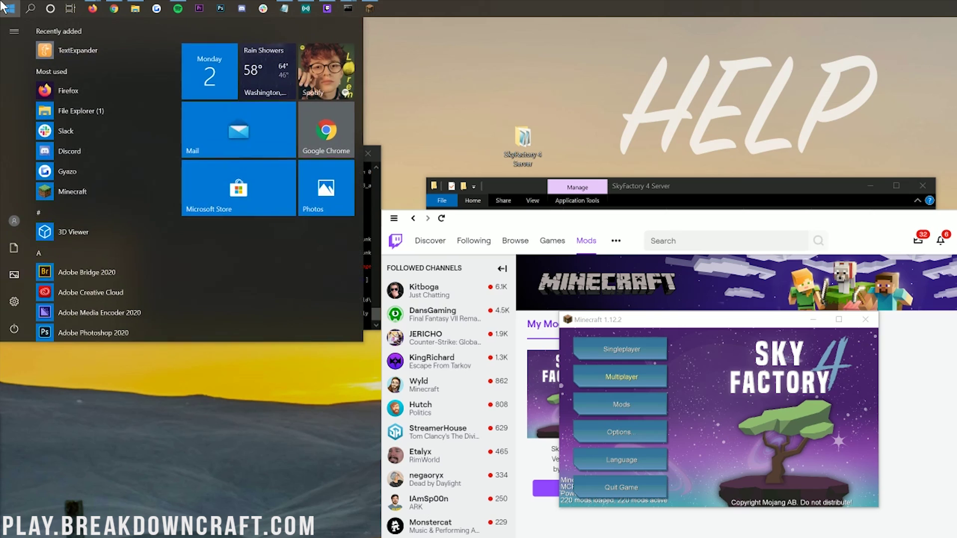
left_click(3, 6)
left_click(3, 6)
type("notepad")
key("Return")
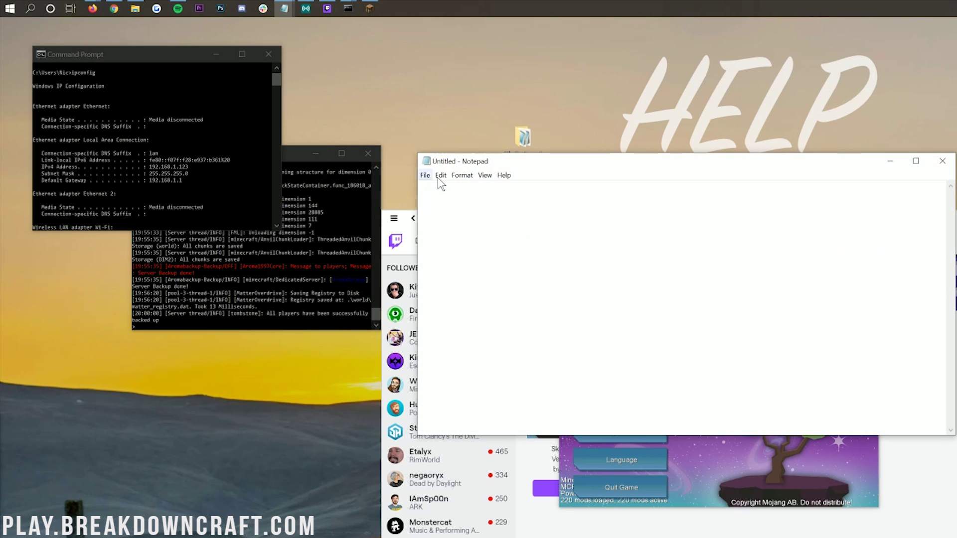
left_click_drag(457, 165, 323, 92)
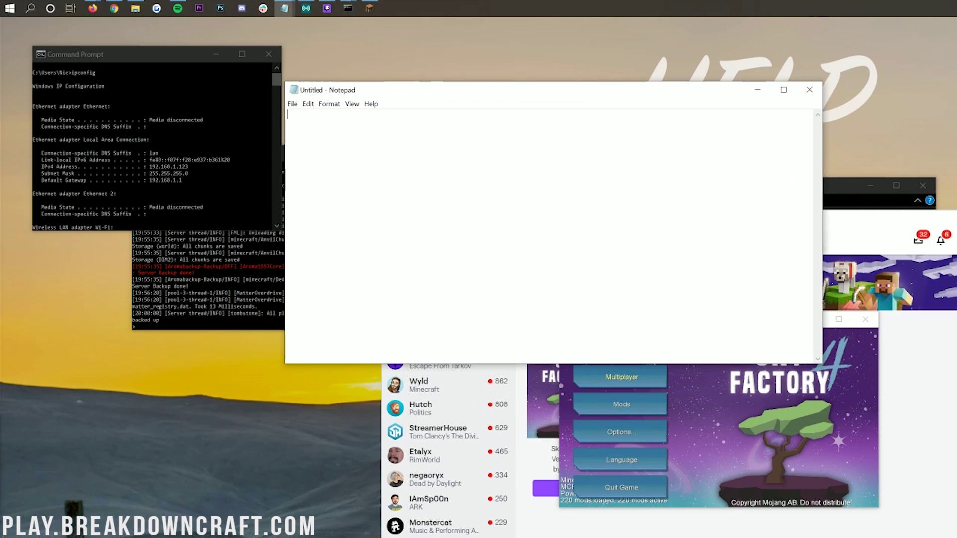
Step: Note down "Default Gateway: 192.168.1.1" and "IPv4 Address: 192.168.1.123" on separate lines, and close the Command Prompt
type("Default")
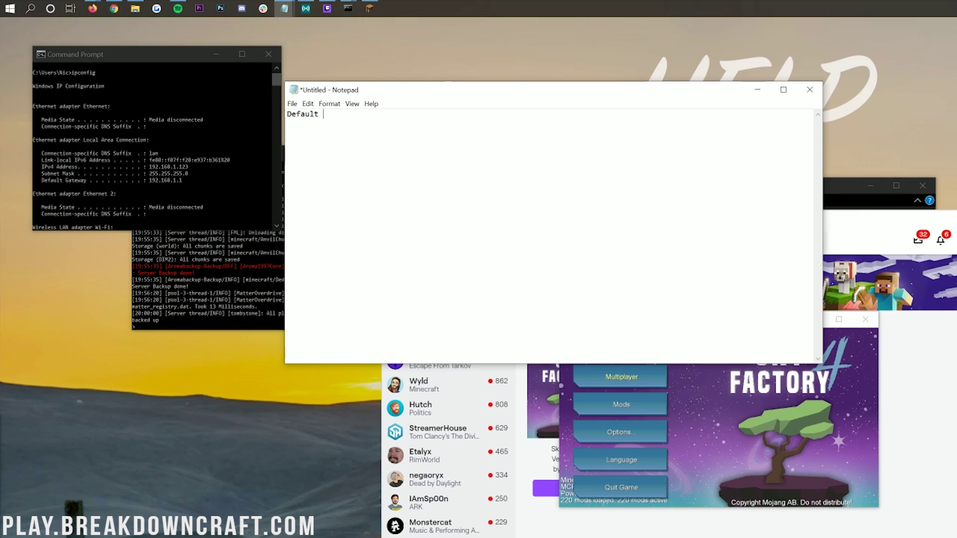
type(" Gateway")
type(": ")
type("192.1")
type("68.1")
type(".1")
type("IP")
type("v4 Address")
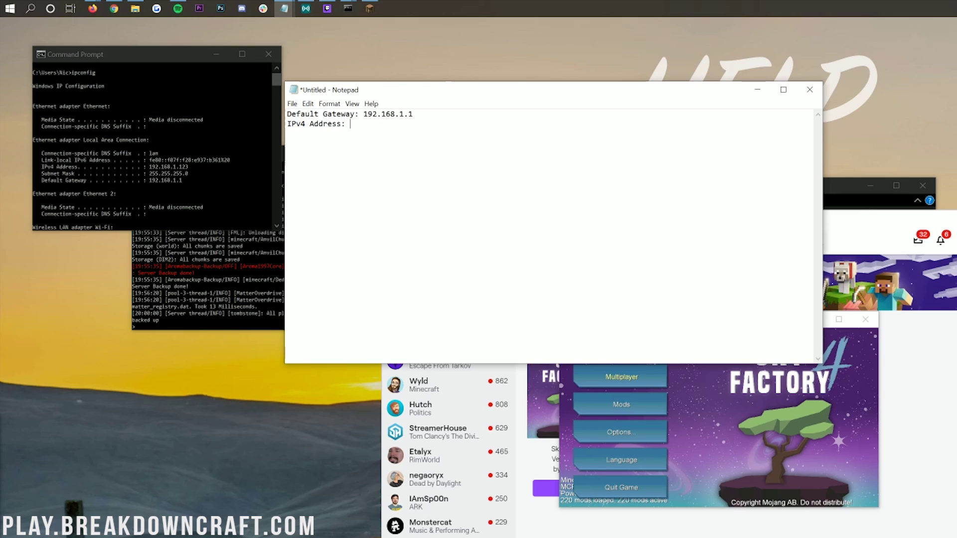
type(": 192.168.1.123")
left_click(268, 53)
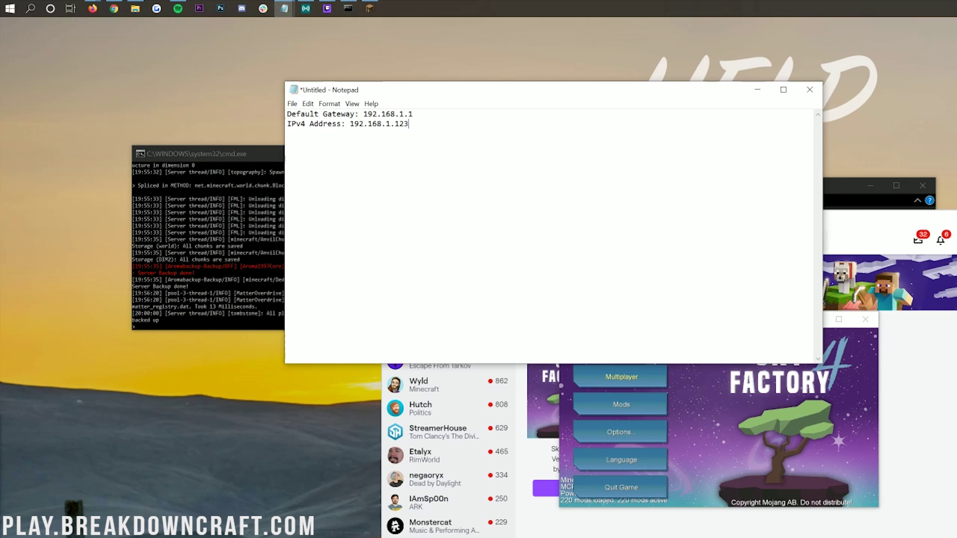
Step: Copy the IPv4 address 192.168.1.123 from the note and join that server through Direct Connect in the SkyFactory 4 game
left_click_drag(409, 124, 350, 124)
key("ctrl+c")
left_click(667, 399)
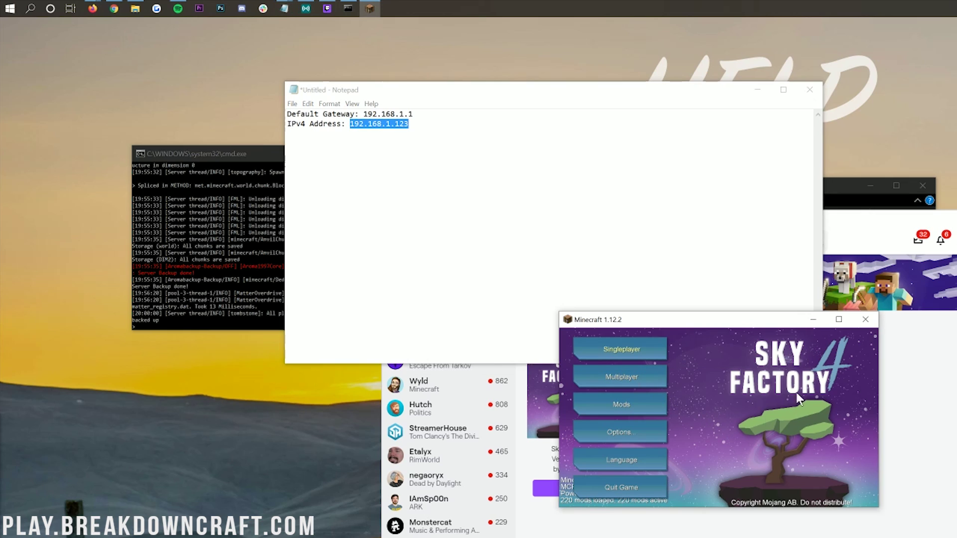
left_click(615, 384)
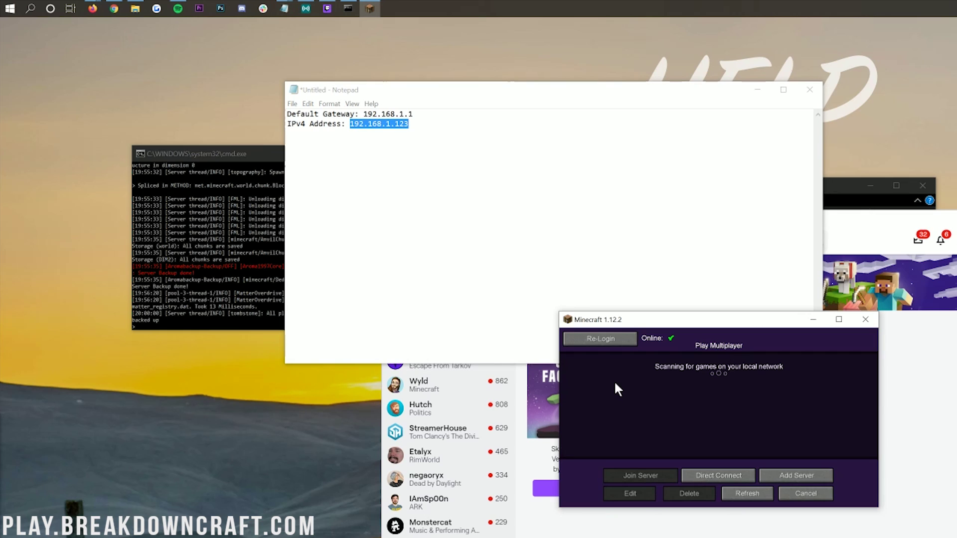
left_click(720, 471)
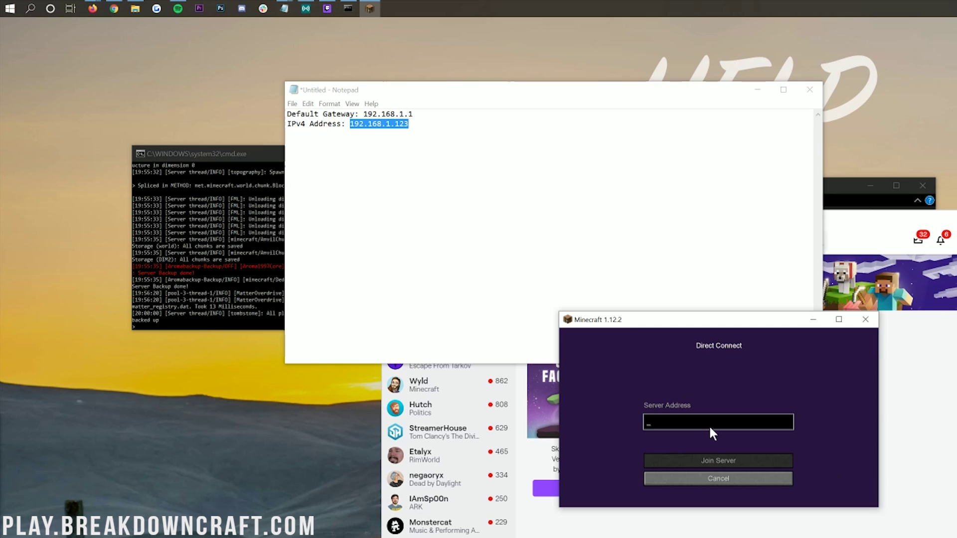
key("ctrl+v")
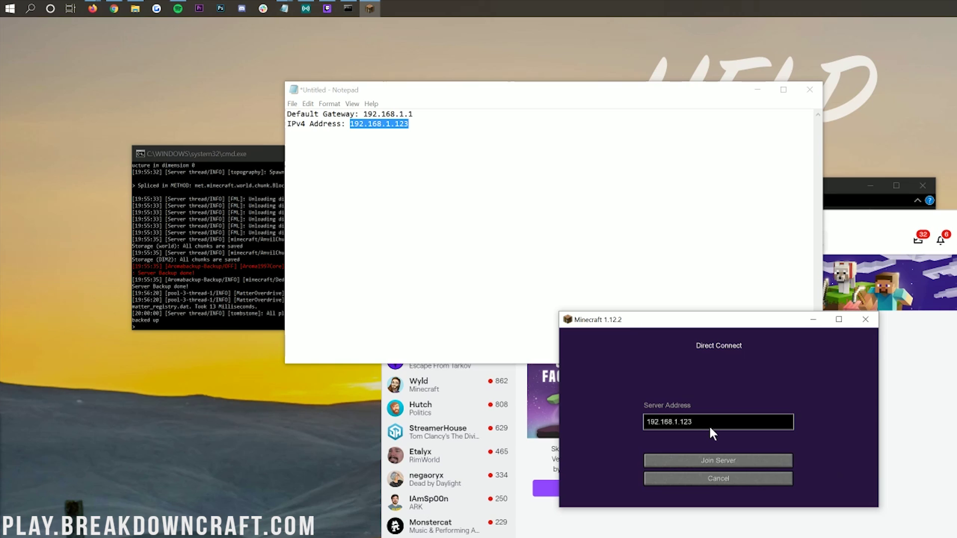
left_click(708, 458)
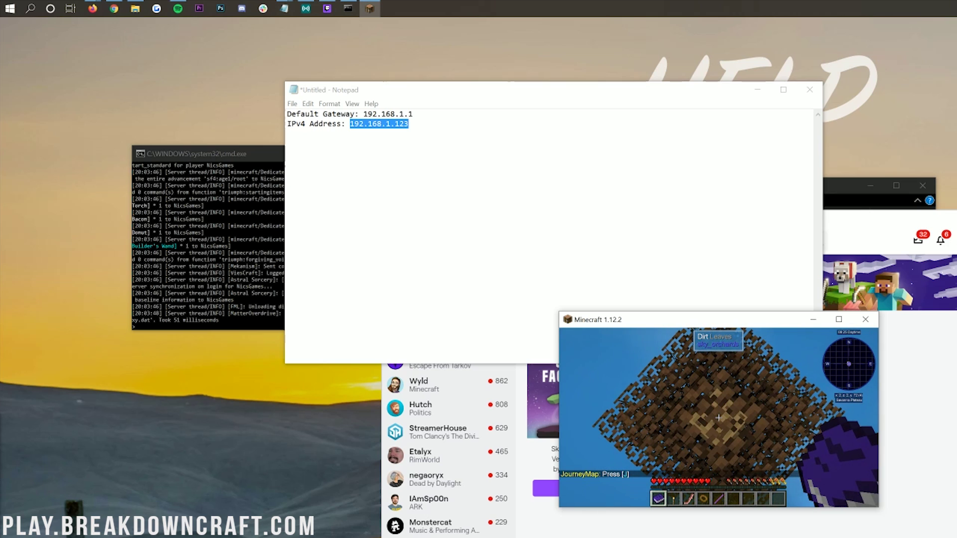
Step: Look around the joined SkyFactory 4 world briefly and close the Minecraft game
left_click(718, 418)
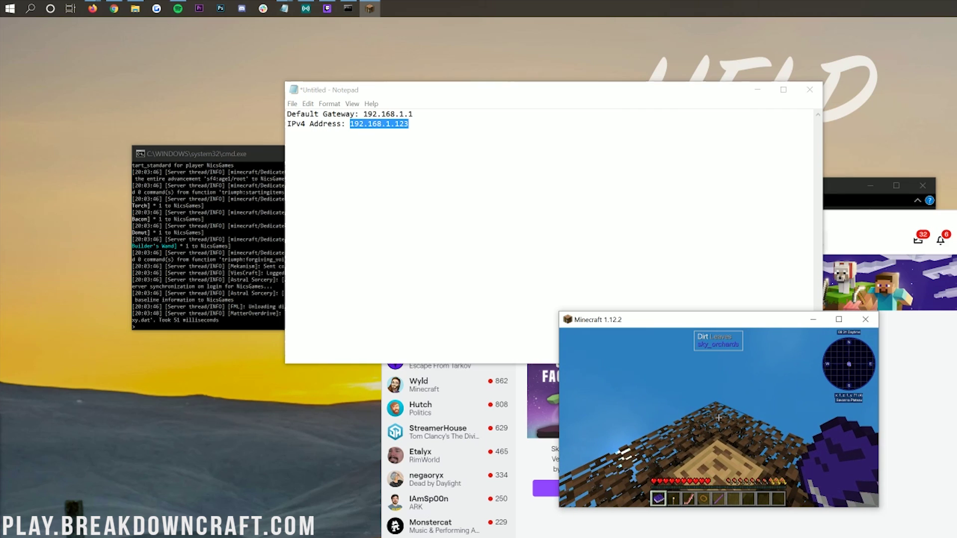
key("t")
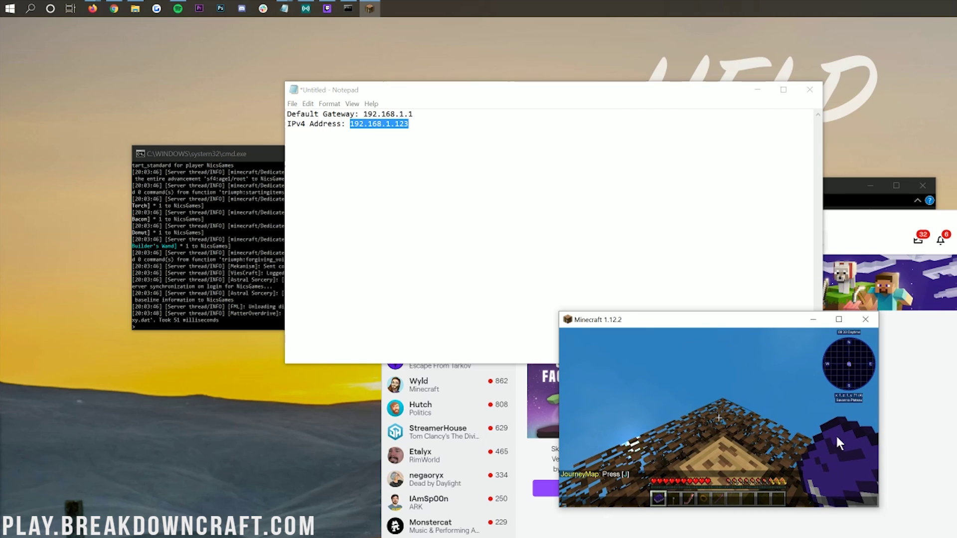
left_click(869, 321)
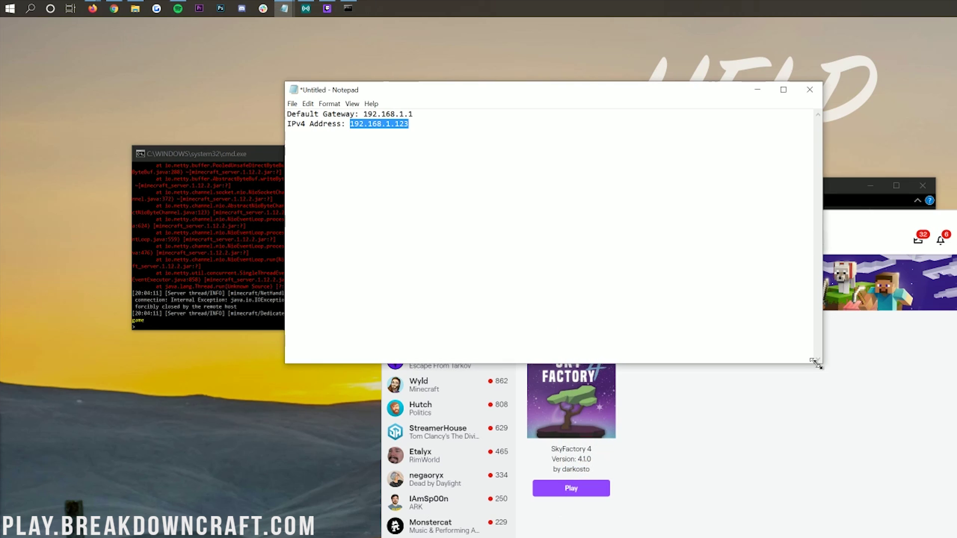
Step: Shrink the Notepad window to uncover the server console, and shut the server down with the stop command
left_click_drag(818, 364, 487, 213)
left_click(259, 271)
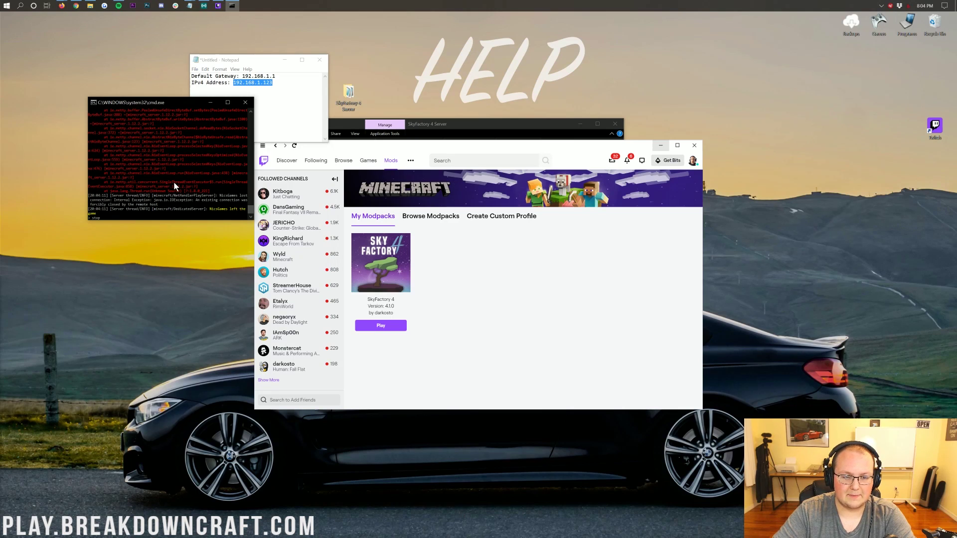
type("stop")
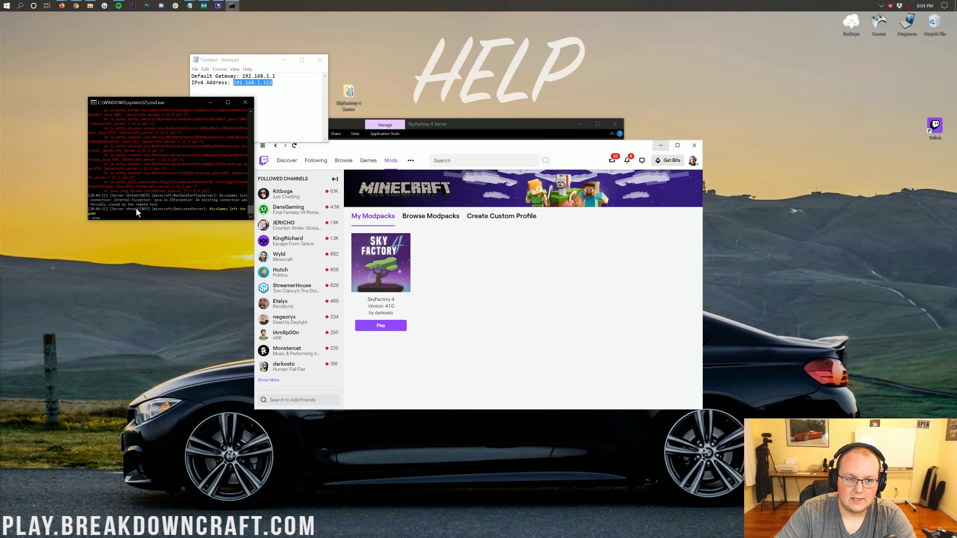
key("Return")
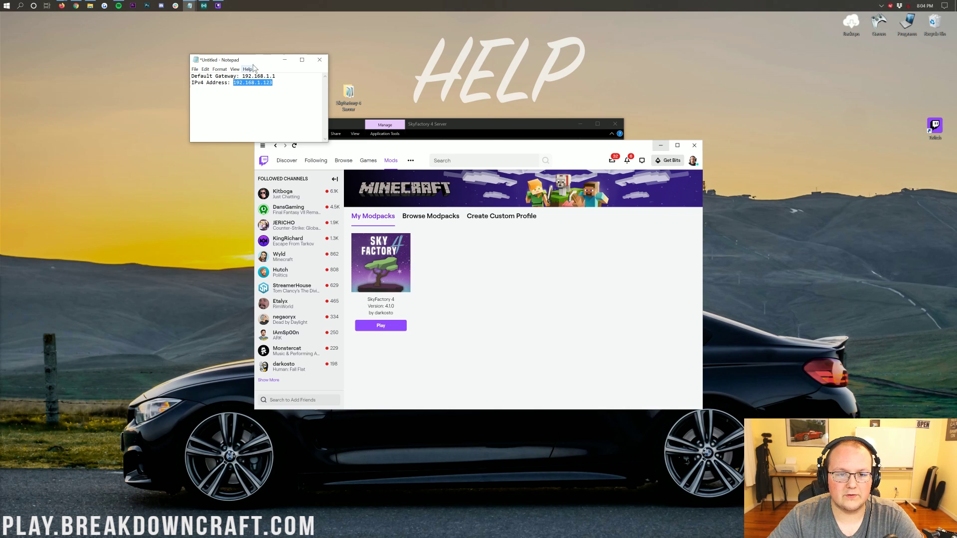
Step: Clear the Twitch and old Explorer windows off the desktop, and open server.properties from the SkyFactory 4 Server folder
left_click_drag(252, 61, 163, 48)
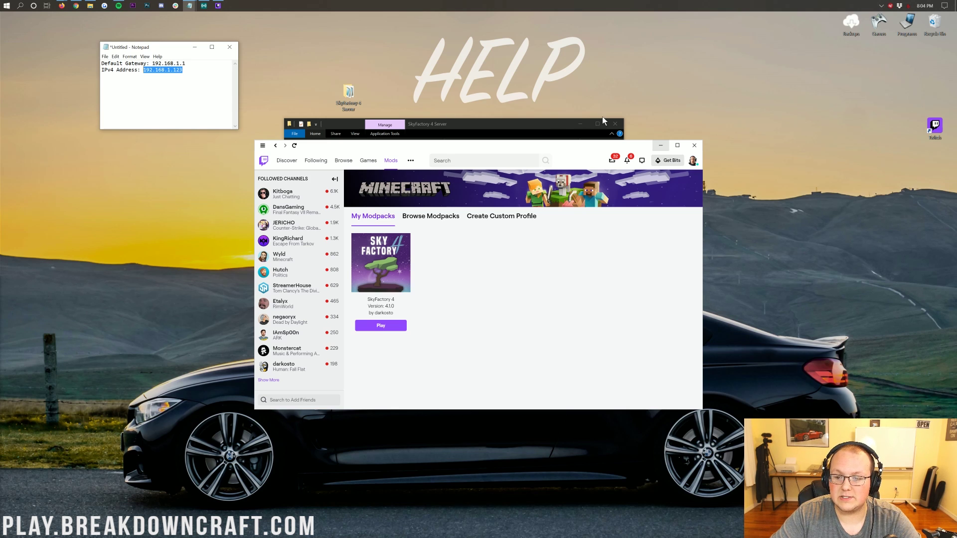
left_click(654, 146)
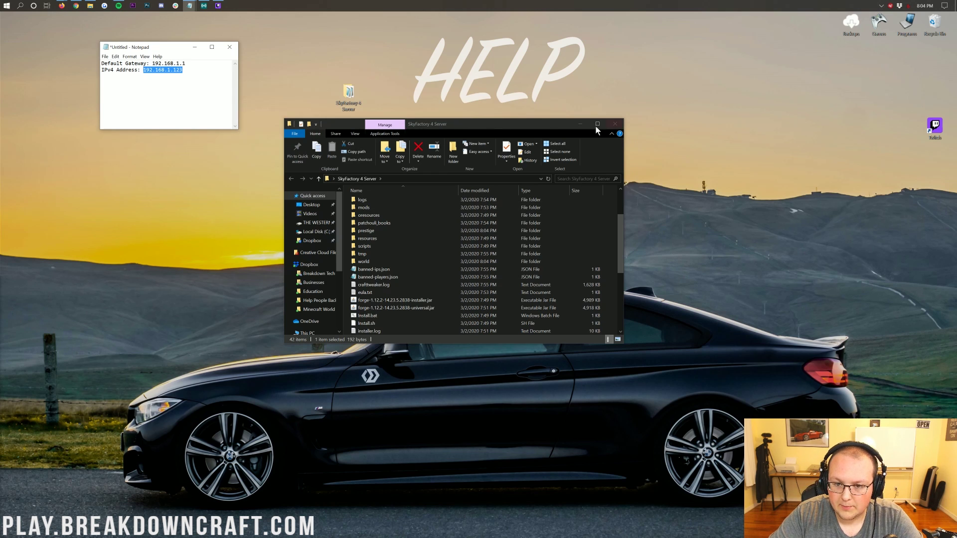
left_click(615, 124)
double_click(357, 101)
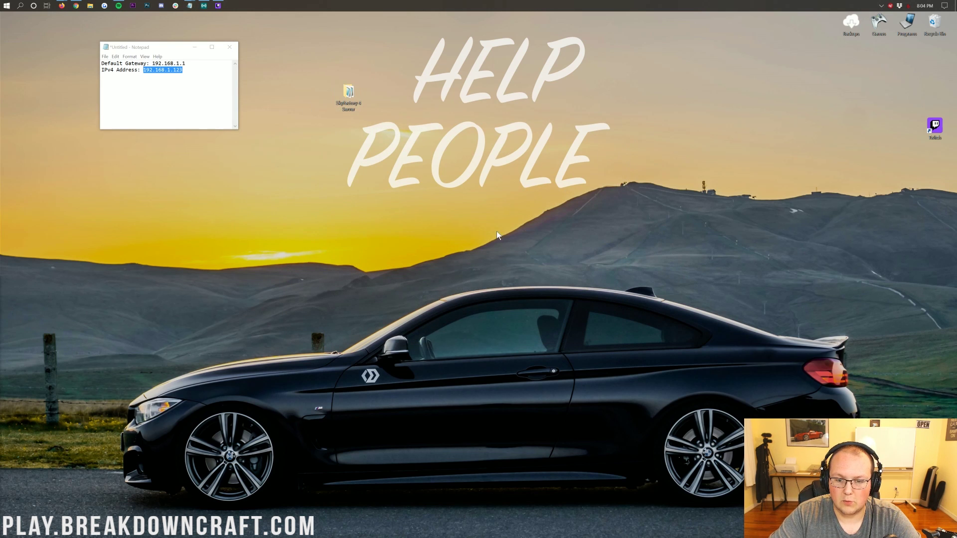
scroll(435, 268, "down", 8)
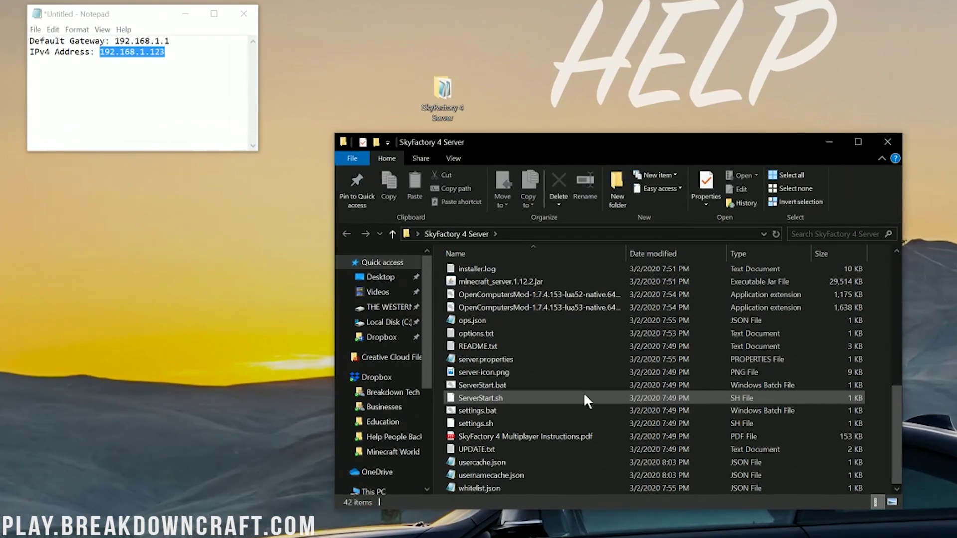
left_click(491, 359)
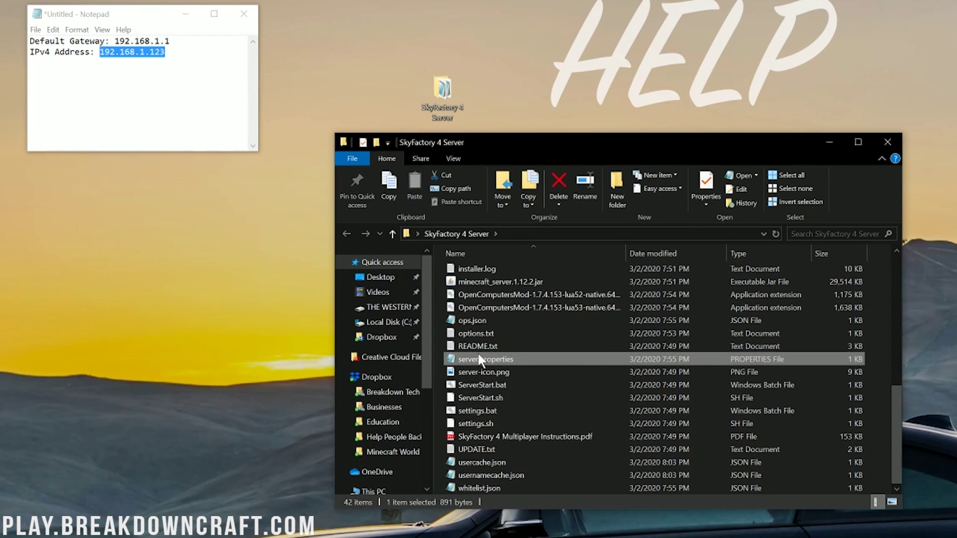
double_click(477, 358)
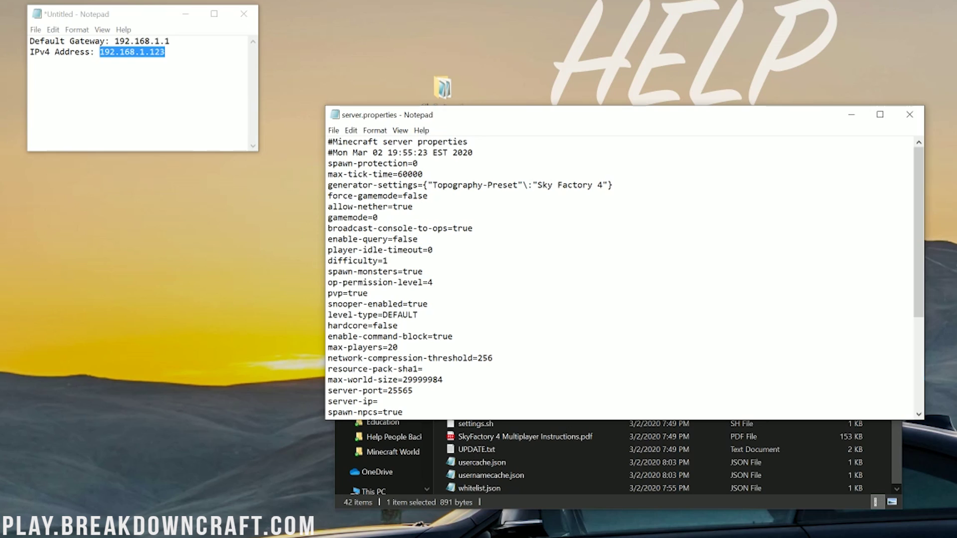
Step: Set server-ip to the noted IPv4 address 192.168.1.123 in server.properties, save the file, and close it
scroll(626, 278, "down", 1)
scroll(626, 277, "down", 1)
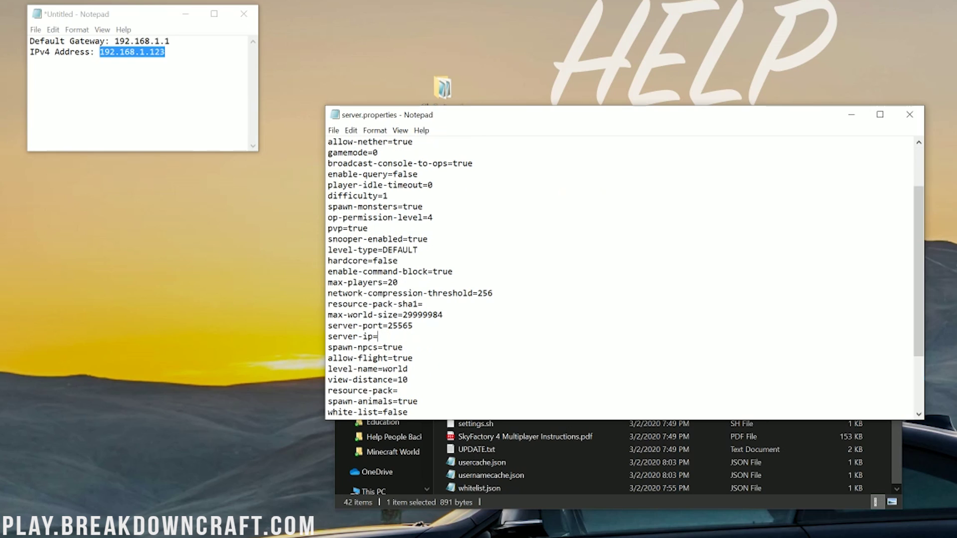
left_click_drag(377, 336, 307, 339)
left_click_drag(165, 51, 99, 52)
key("ctrl+c")
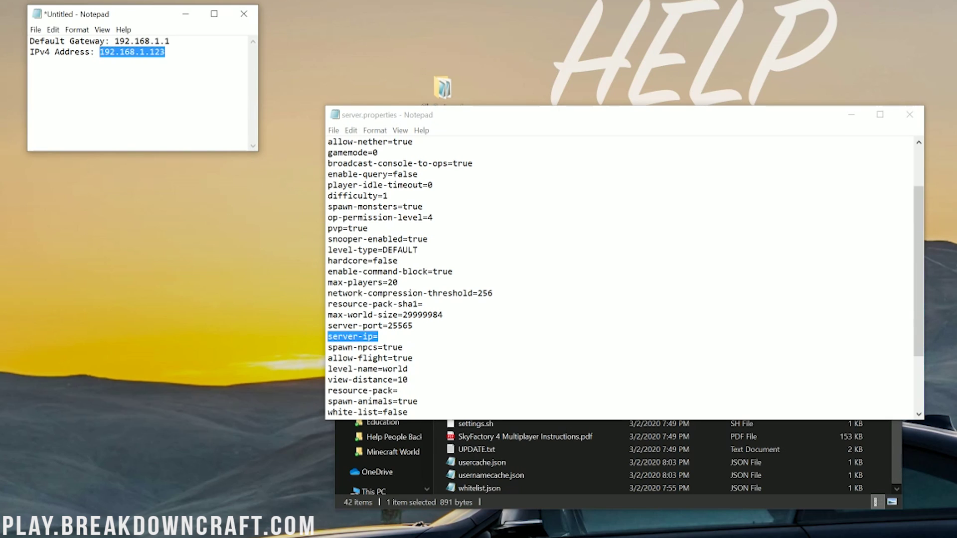
left_click(379, 337)
key("ctrl+v")
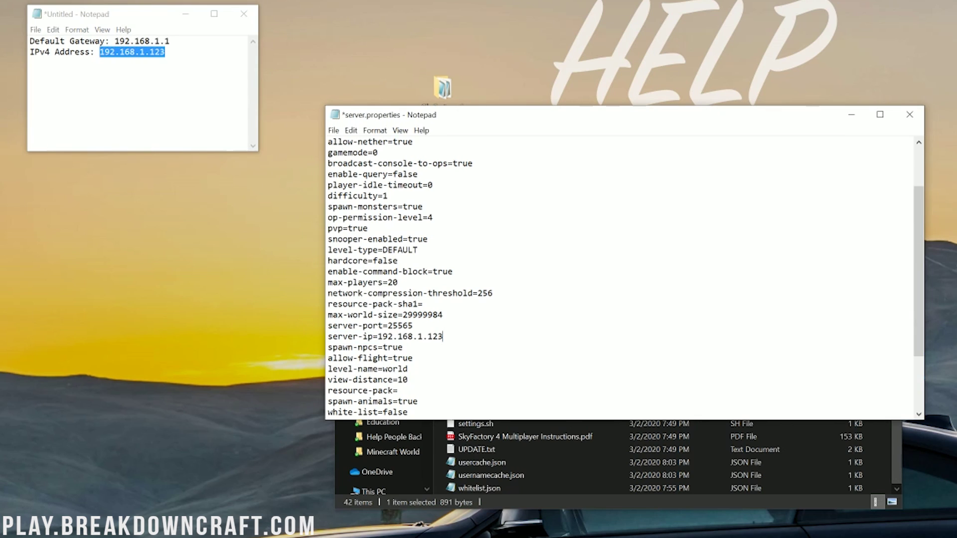
left_click(333, 131)
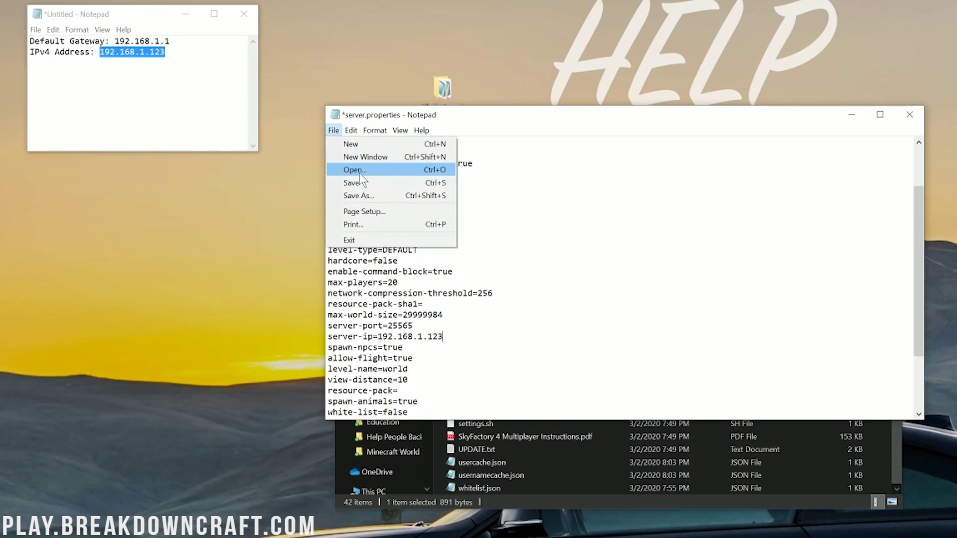
left_click(363, 183)
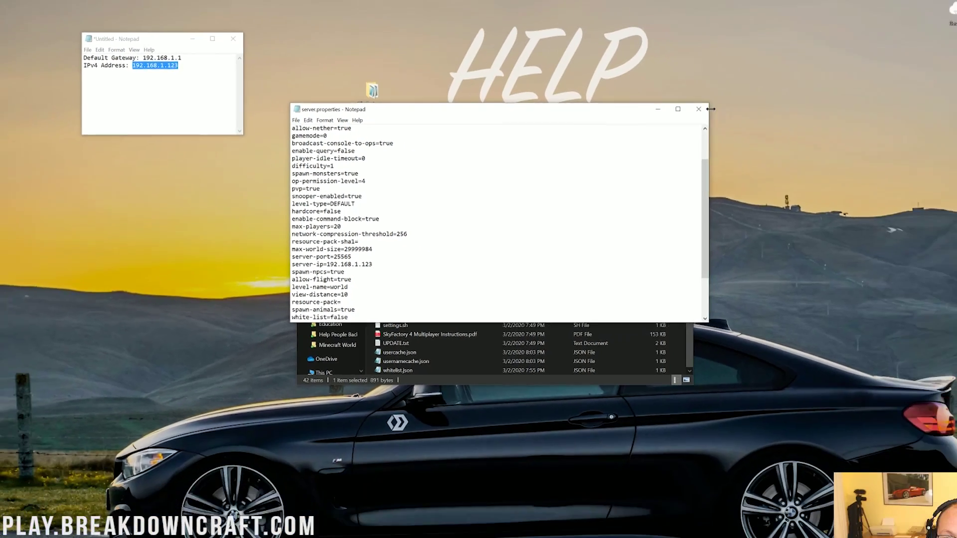
left_click(699, 109)
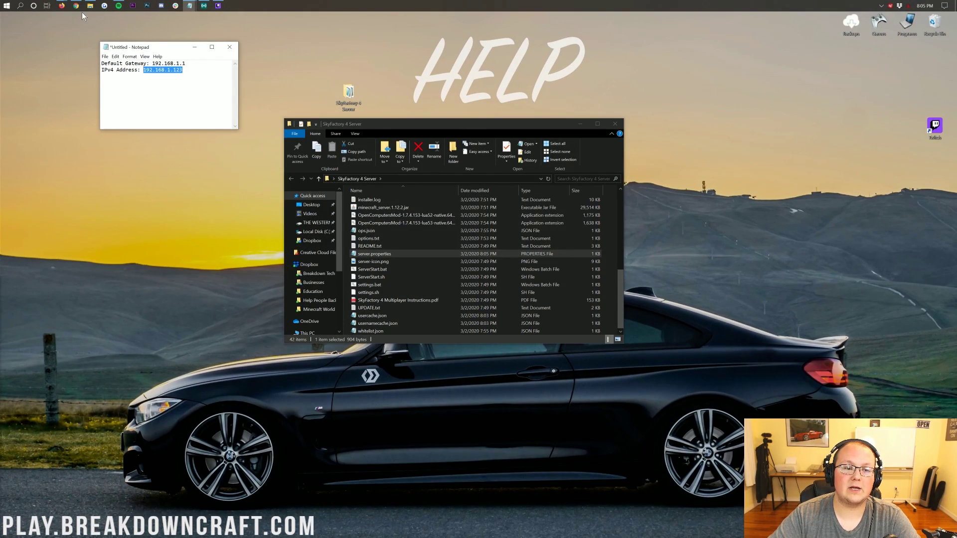
Step: Switch to Chrome, open a new tab, and place it just before the router password guide's tab
left_click(76, 6)
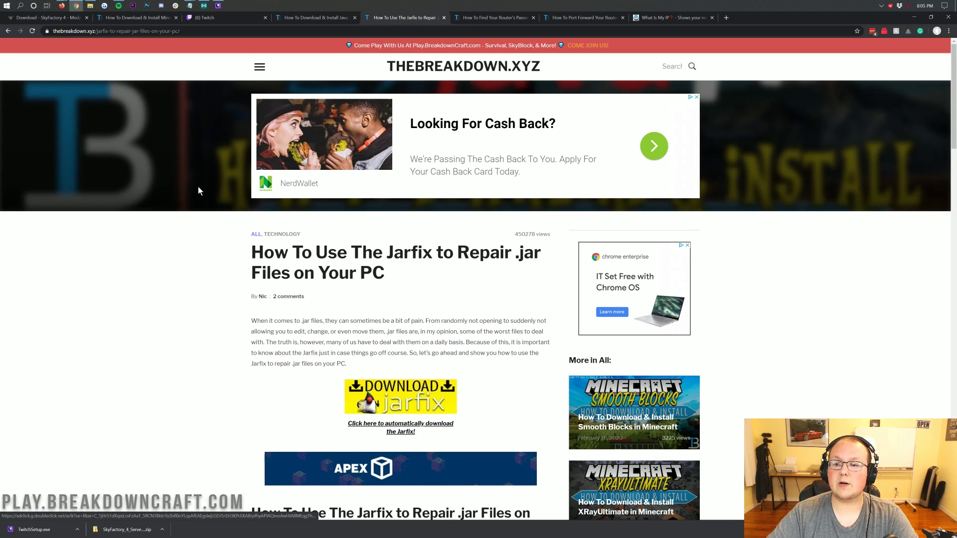
key("ctrl+t")
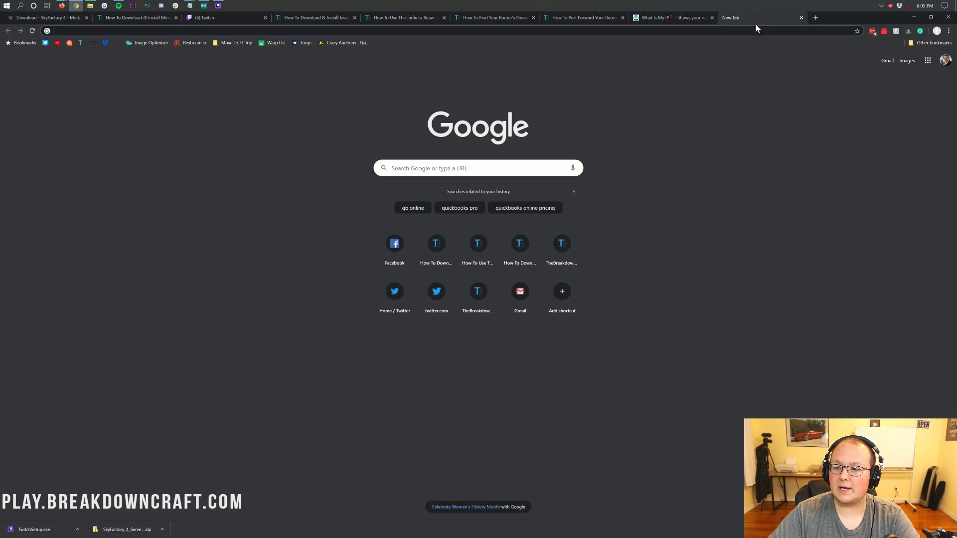
left_click_drag(755, 25, 564, 26)
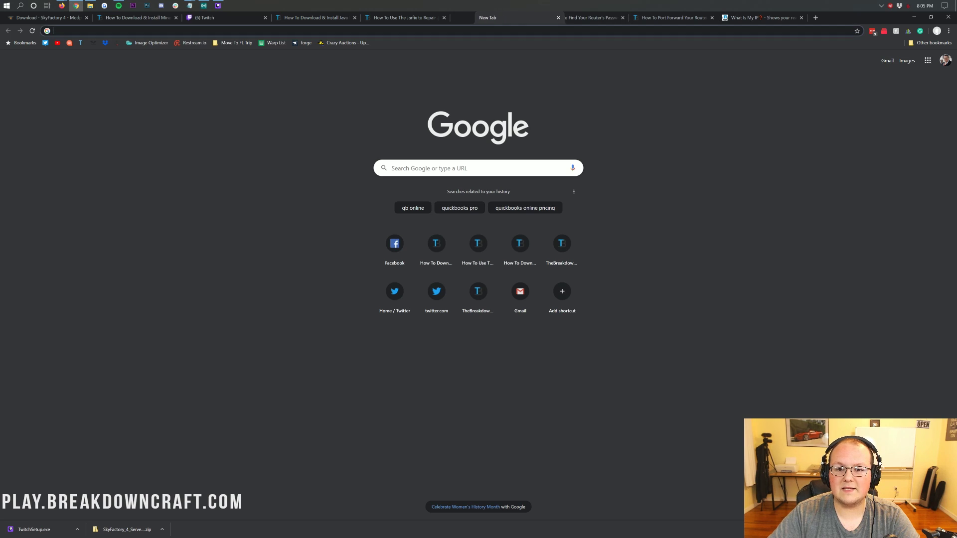
Step: Copy the default gateway 192.168.1.1 from Notepad, load it in the new Chrome tab, and switch to the Linksys Smart Wi-Fi account sign-in
mouse_move(193, 4)
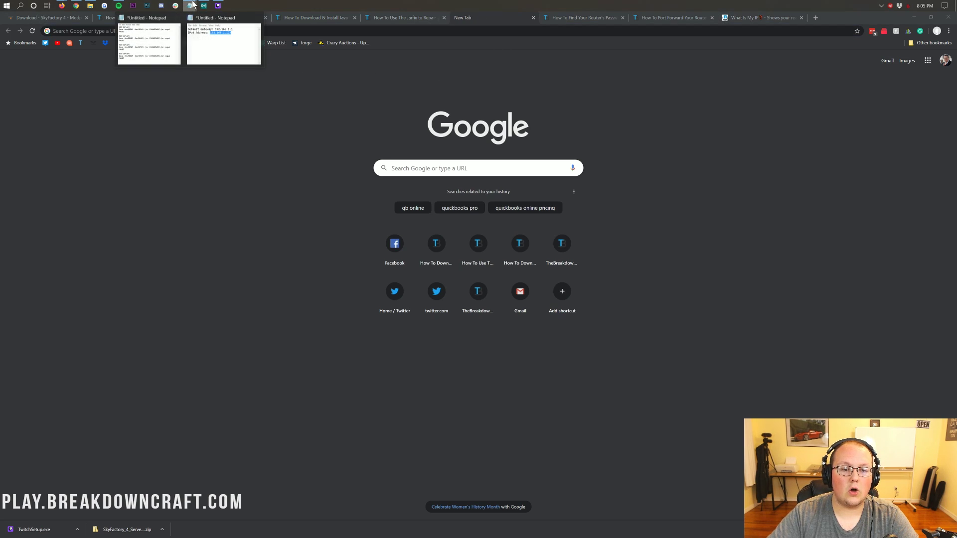
left_click(224, 44)
left_click_drag(185, 63, 152, 64)
key("ctrl+c")
key("alt+Tab")
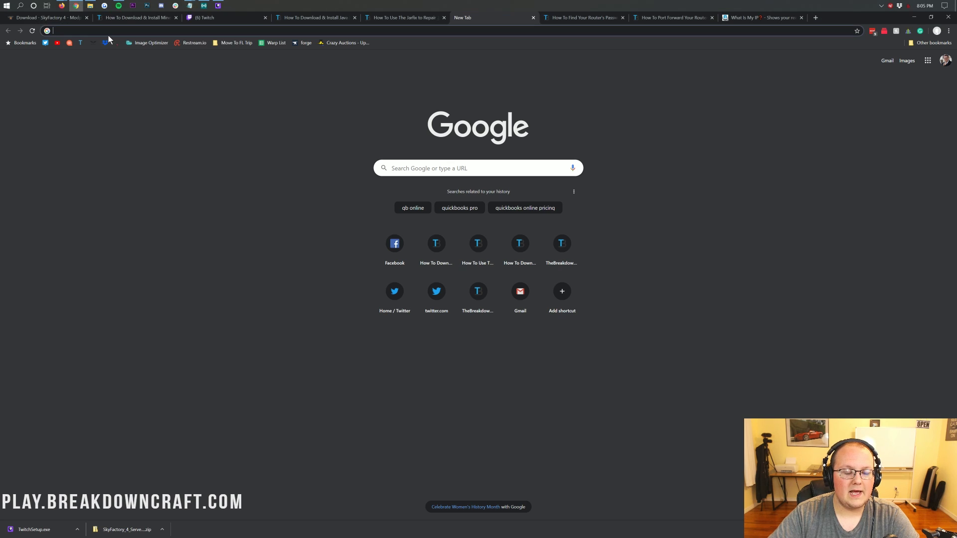
key("ctrl+v")
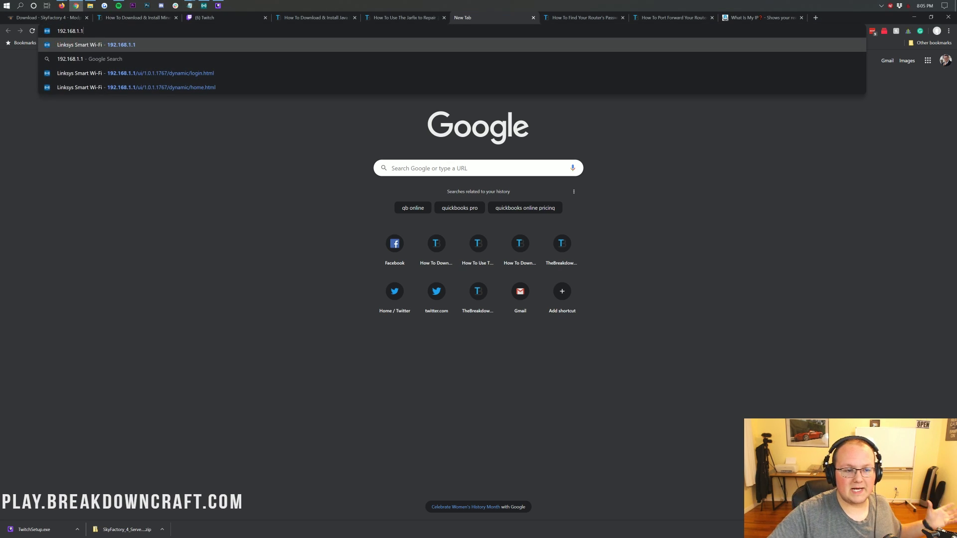
key("Return")
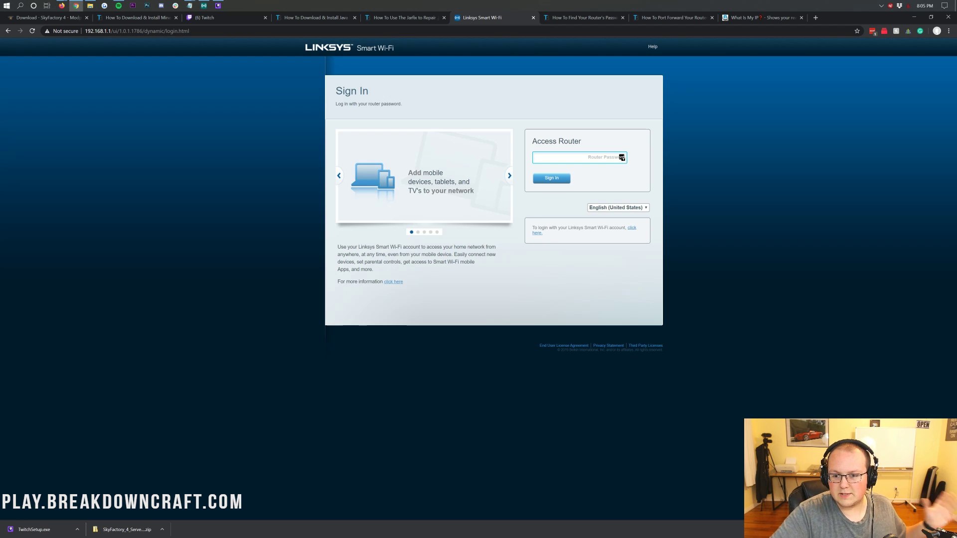
left_click(537, 233)
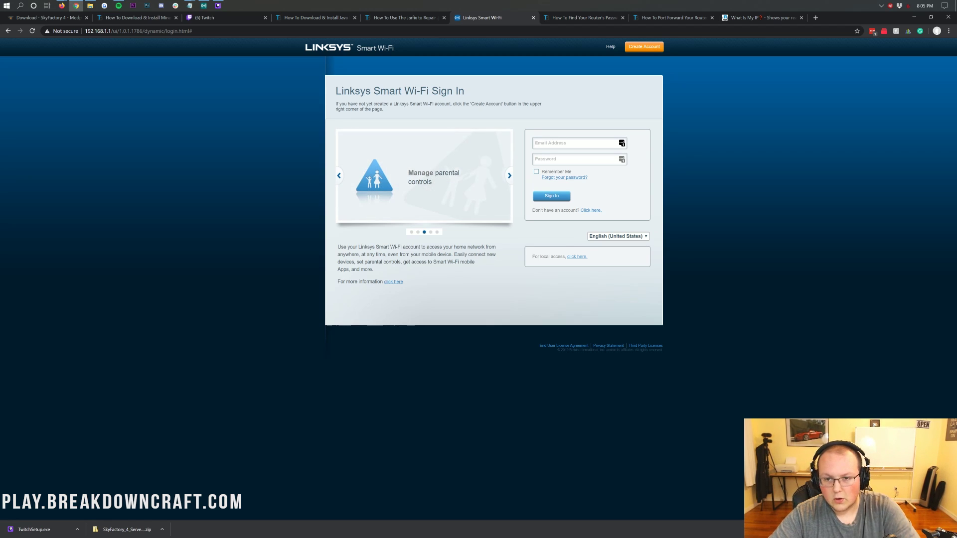
Step: Read through the methods in the guide on finding the router's password, especially trying the default login and resetting the router
left_click(561, 17)
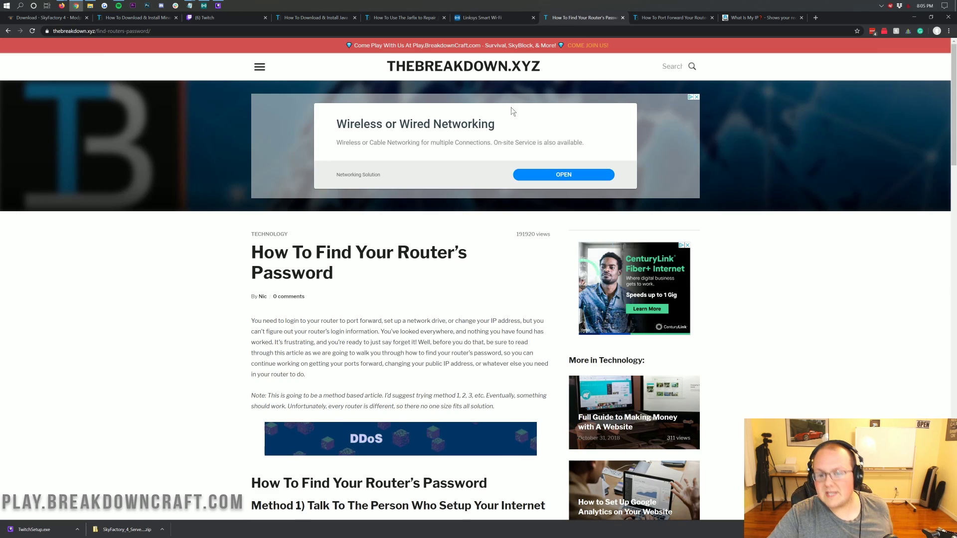
scroll(478, 224, "down", 5)
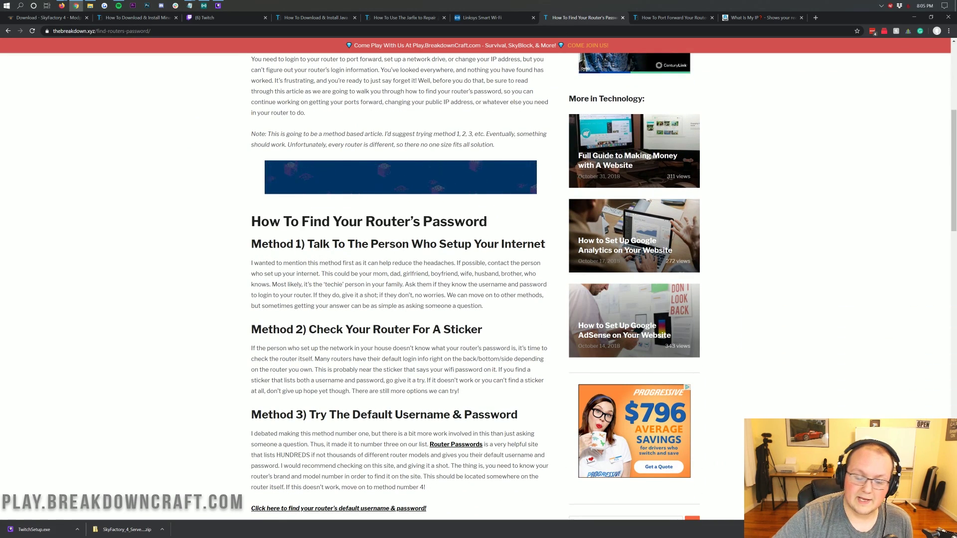
scroll(359, 252, "down", 5)
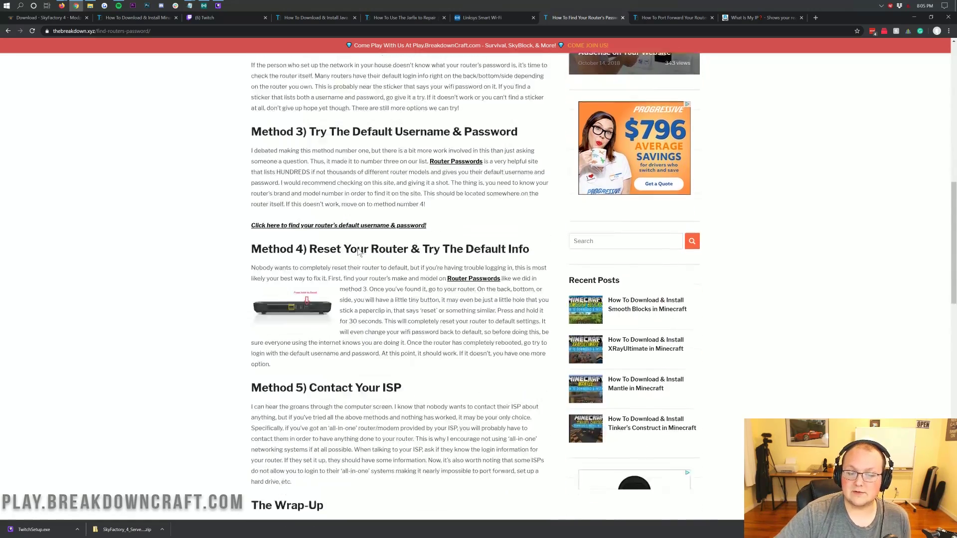
scroll(386, 314, "down", 4)
scroll(392, 295, "up", 7)
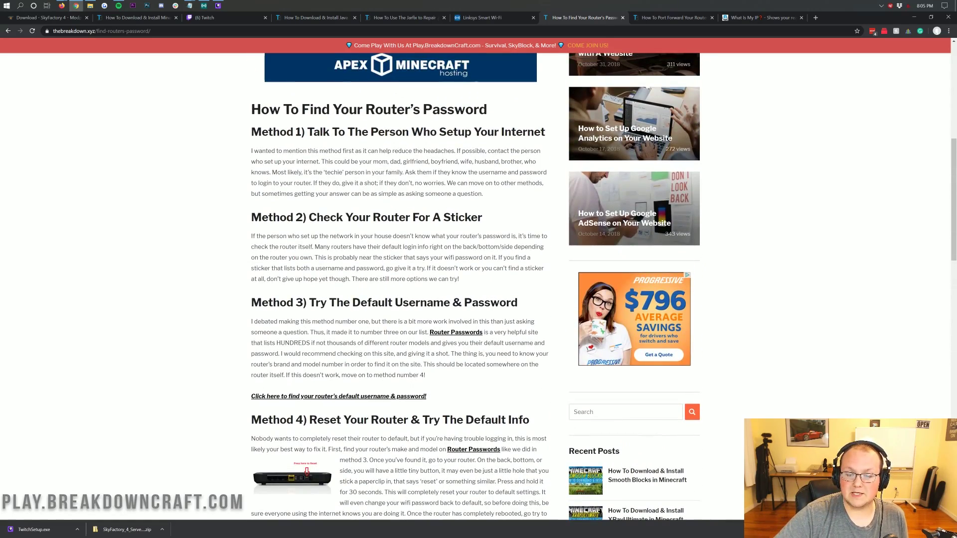
left_click_drag(525, 310, 250, 302)
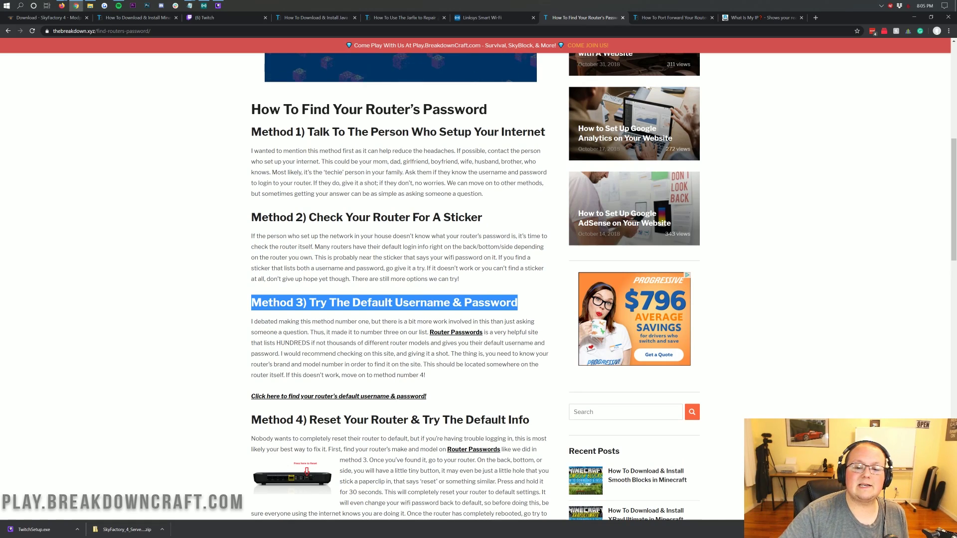
scroll(399, 300, "up", 2)
scroll(398, 299, "down", 4)
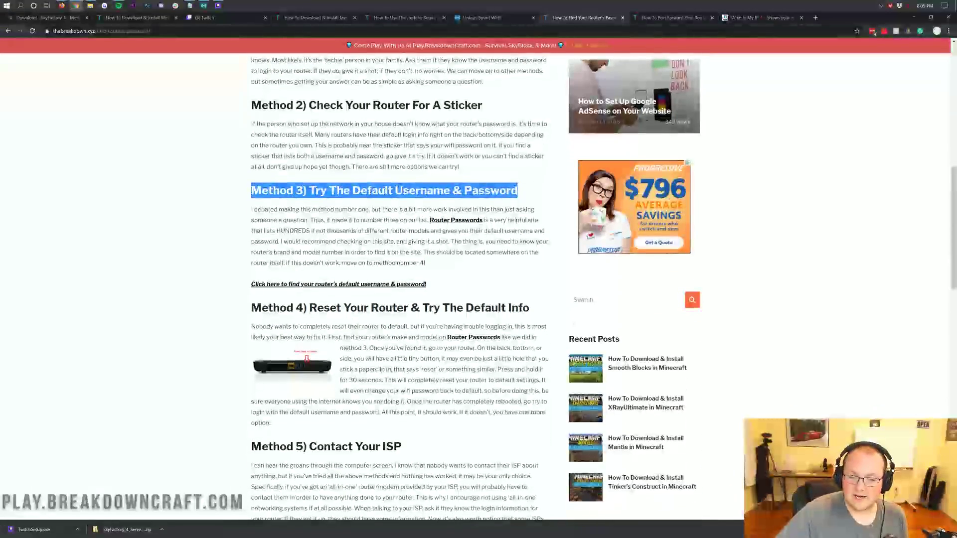
left_click_drag(529, 307, 309, 308)
scroll(496, 289, "up", 1)
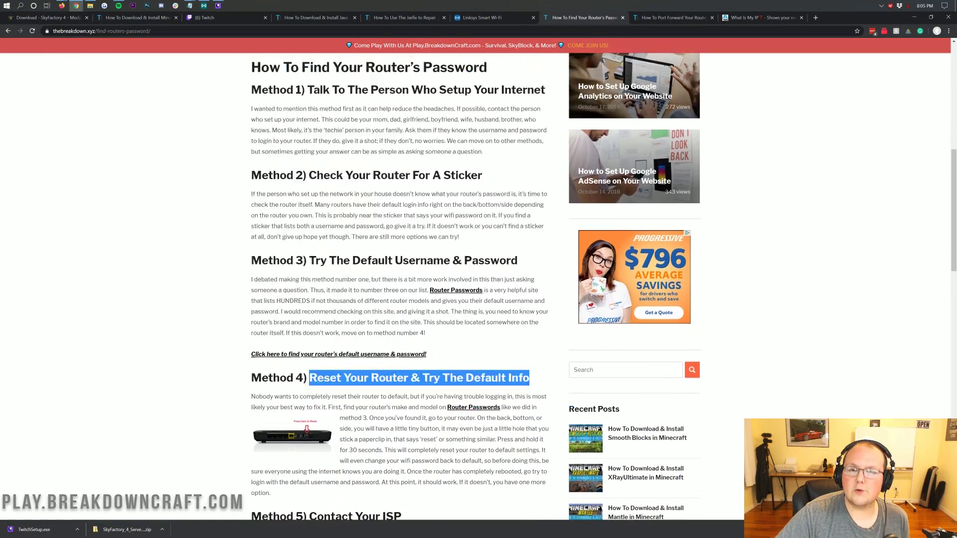
scroll(459, 329, "up", 3)
scroll(459, 329, "down", 1)
left_click(459, 329)
left_click_drag(523, 344, 304, 343)
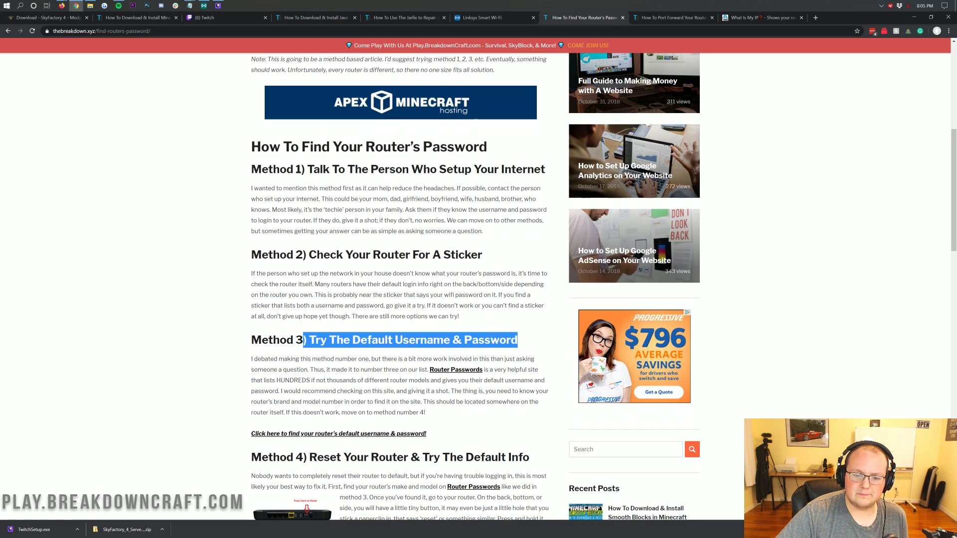
left_click_drag(437, 170, 317, 189)
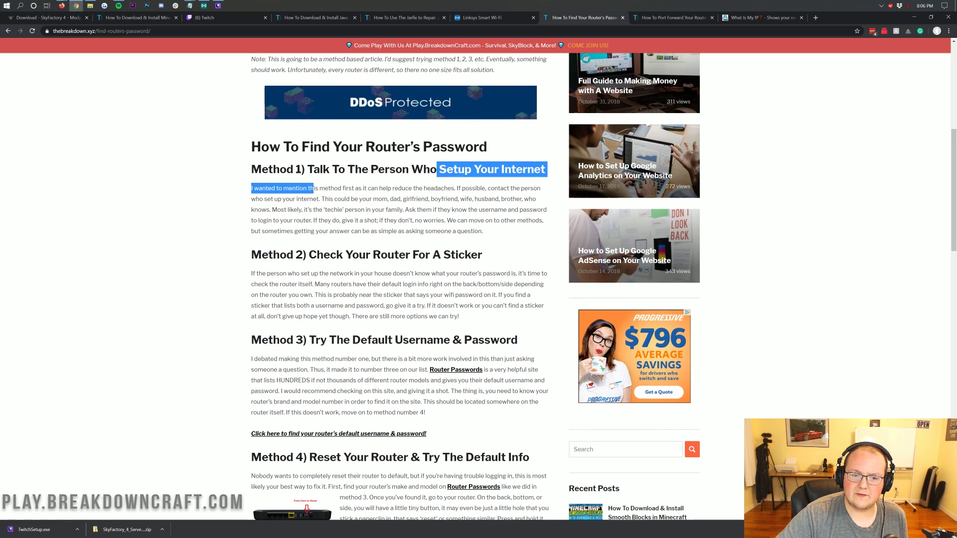
left_click(388, 271)
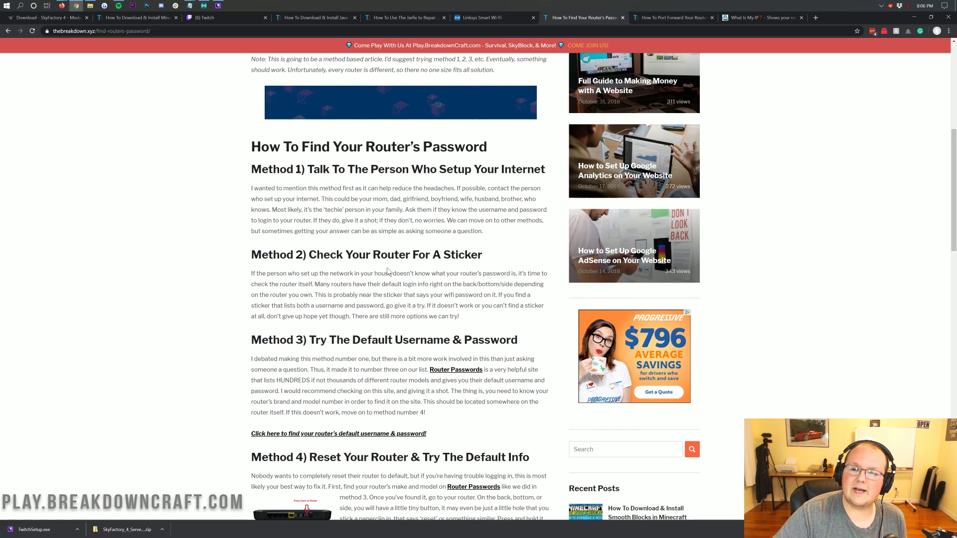
scroll(388, 272, "up", 2)
Step: Return to the Linksys sign-in page, fill in the saved account e-mail and password, and sign in to the router
left_click(487, 18)
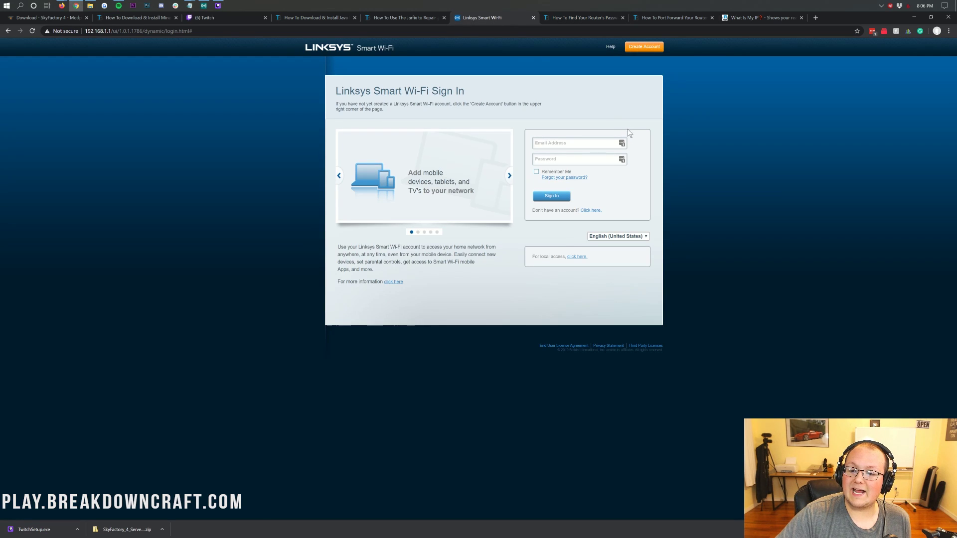
left_click(622, 144)
left_click(551, 193)
left_click(550, 195)
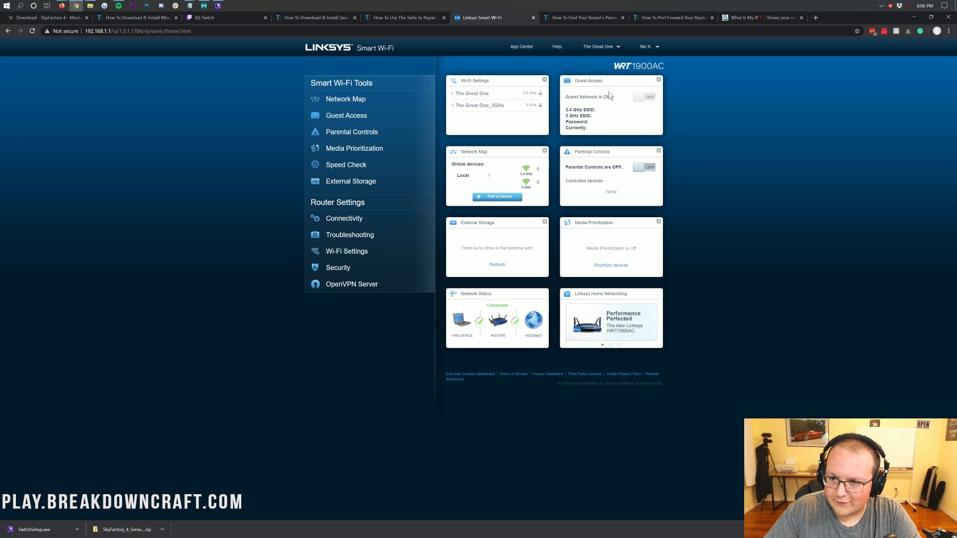
Step: Glance at the router port forwarding guide, and open the Single Port Forwarding settings in the Linksys router's security section
left_click(639, 18)
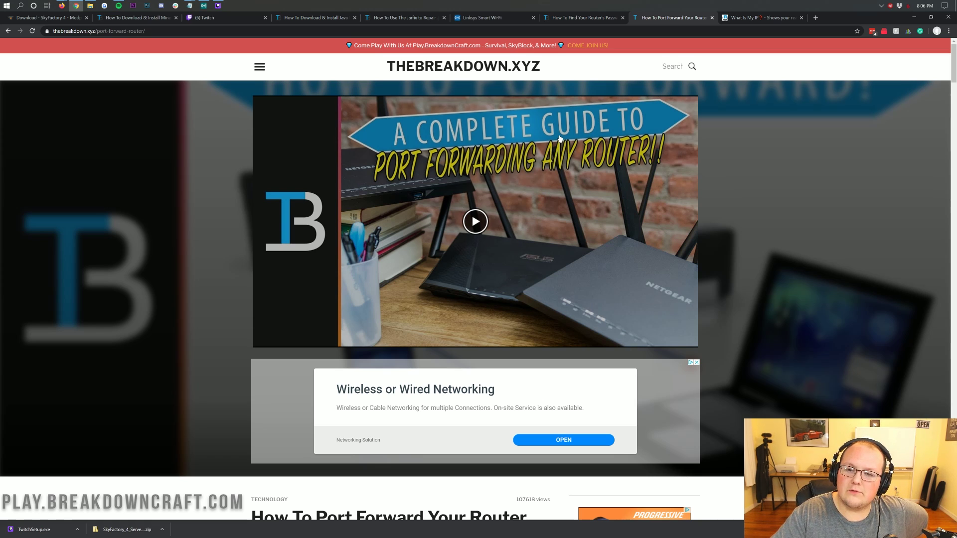
left_click(503, 18)
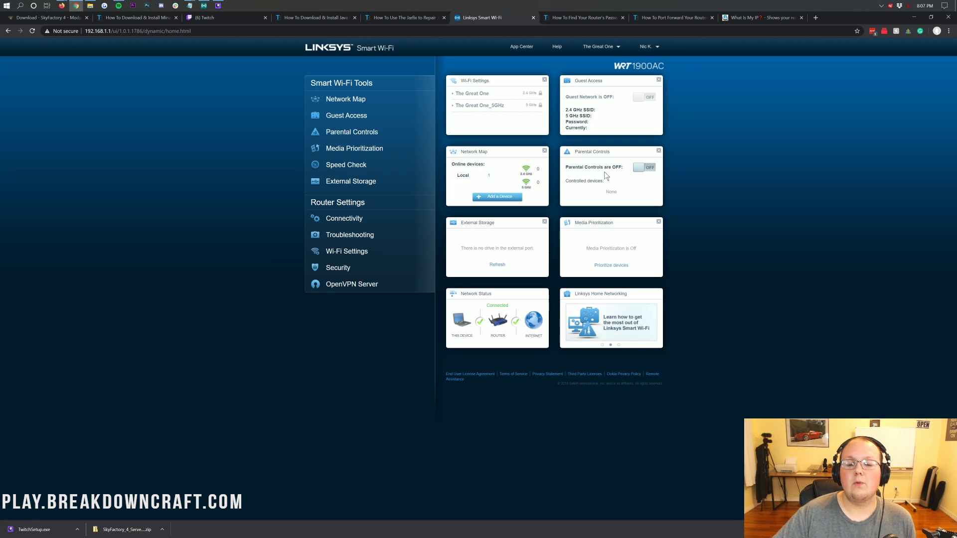
left_click(366, 268)
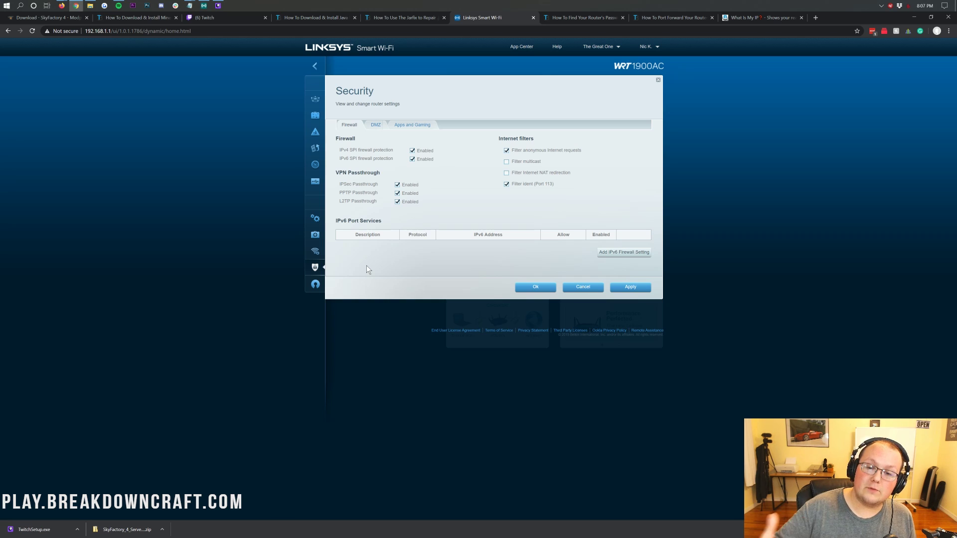
left_click(402, 129)
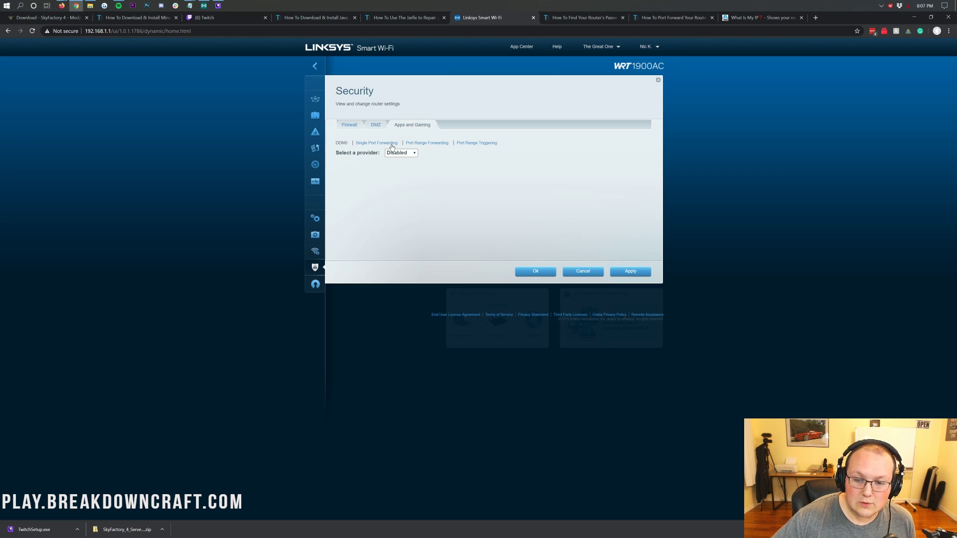
left_click(392, 146)
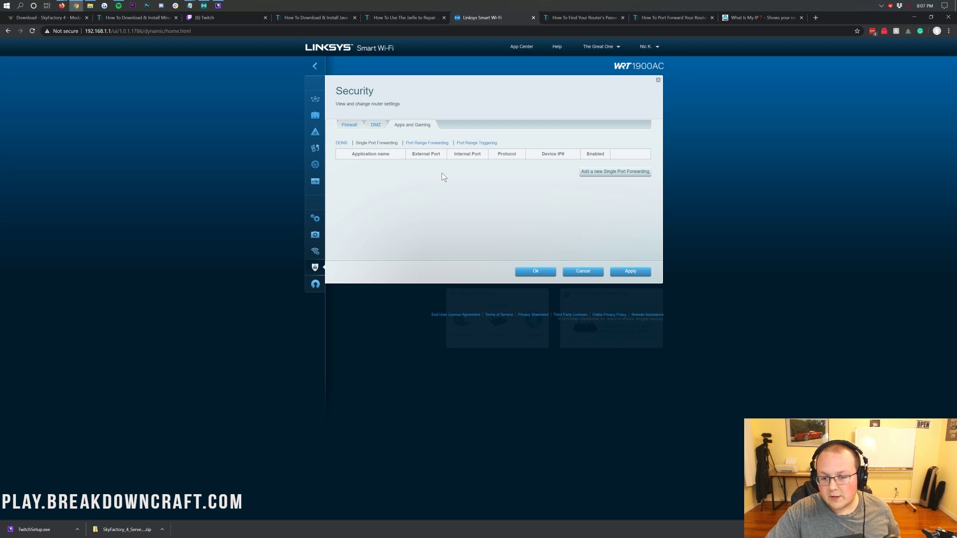
left_click(596, 173)
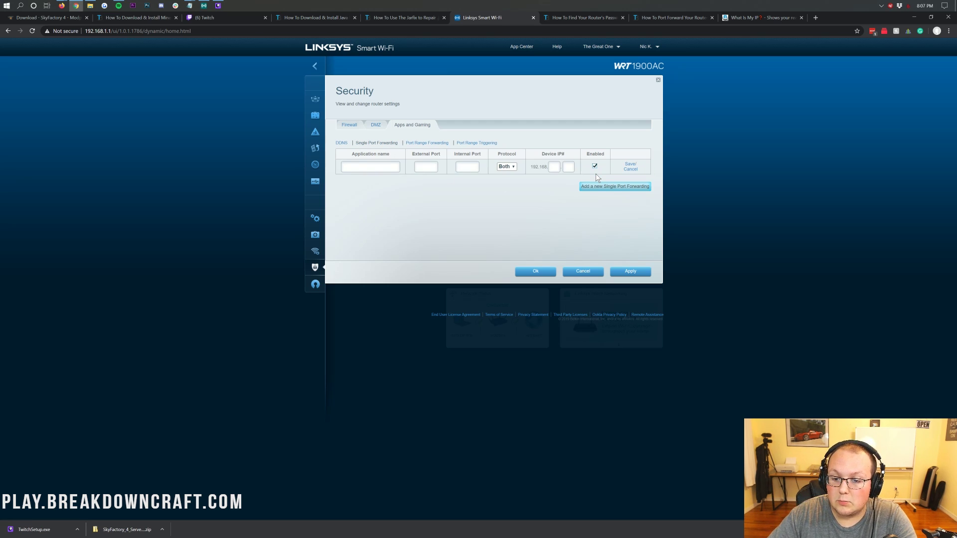
left_click(598, 187)
left_click(598, 202)
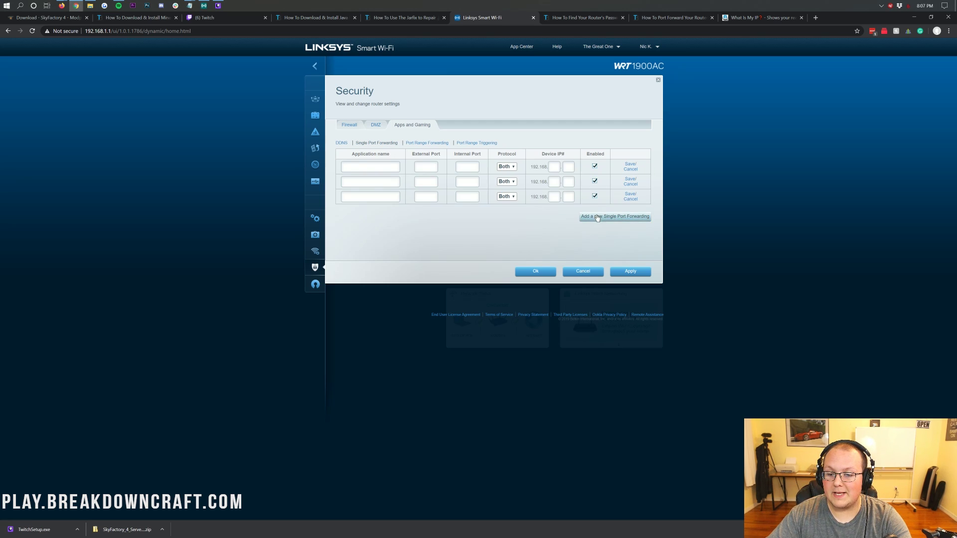
left_click(596, 216)
left_click(595, 231)
left_click(594, 246)
left_click(593, 260)
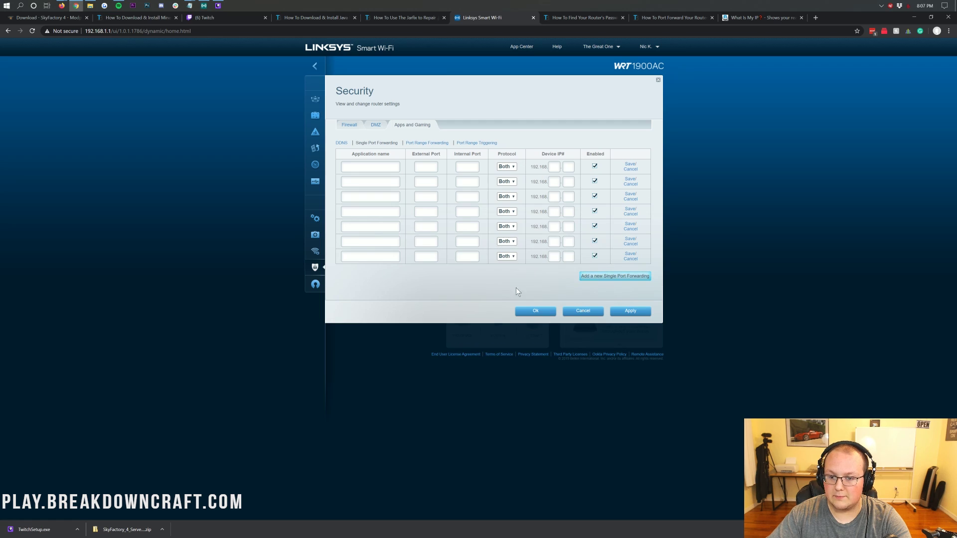
left_click(632, 169)
left_click(631, 169)
left_click(631, 169)
left_click(632, 169)
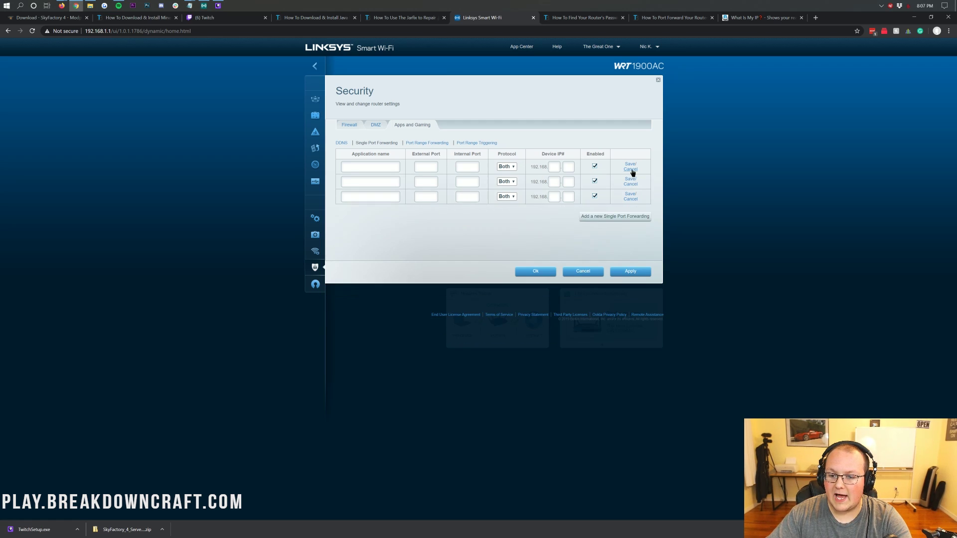
left_click(631, 169)
left_click(632, 171)
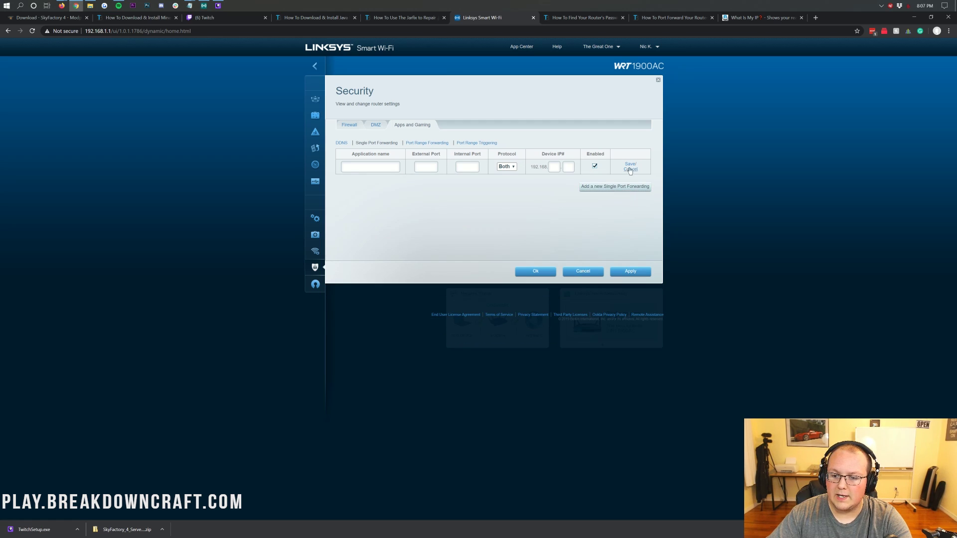
left_click(630, 169)
Step: Fill in a new single port forwarding entry named Minecraft with external and internal port 25565 and the protocol Both
left_click(625, 172)
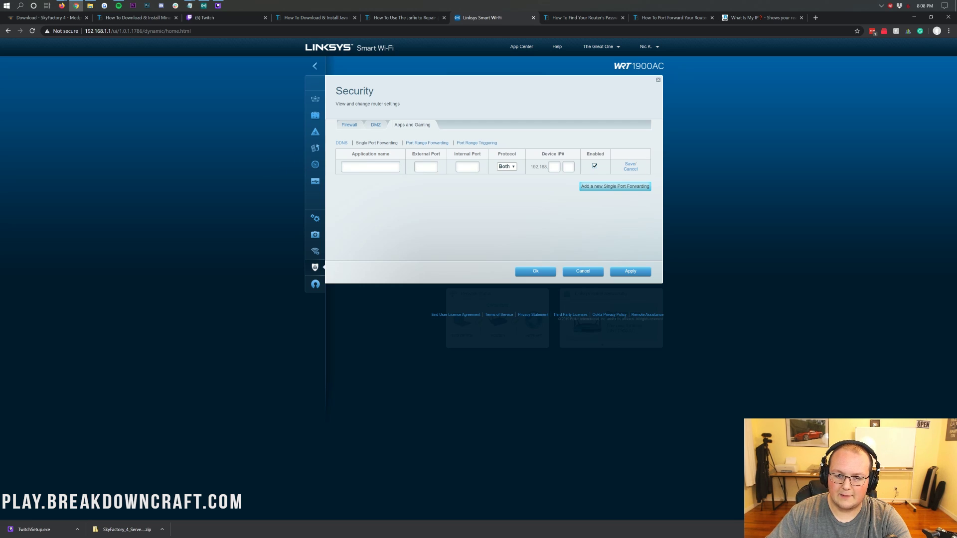
left_click(370, 167)
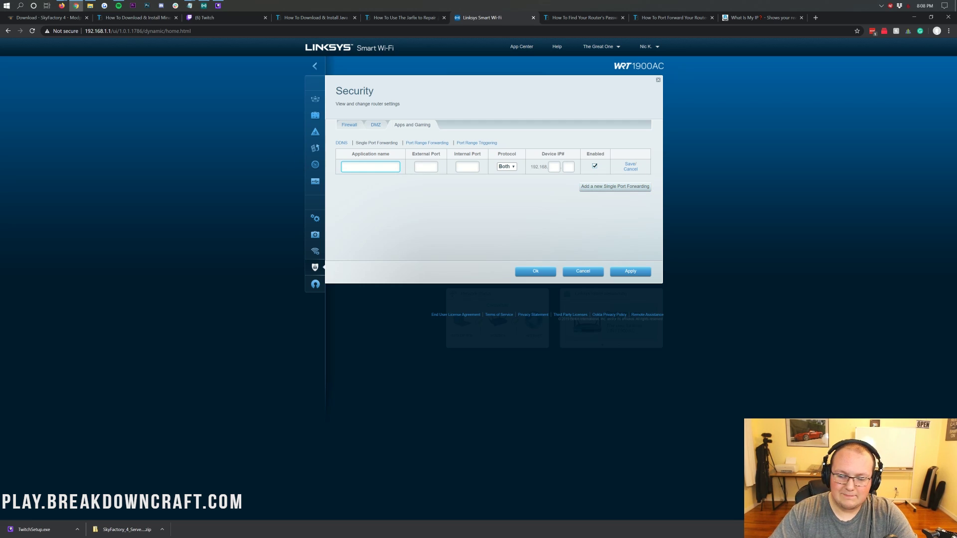
type("Minecraft")
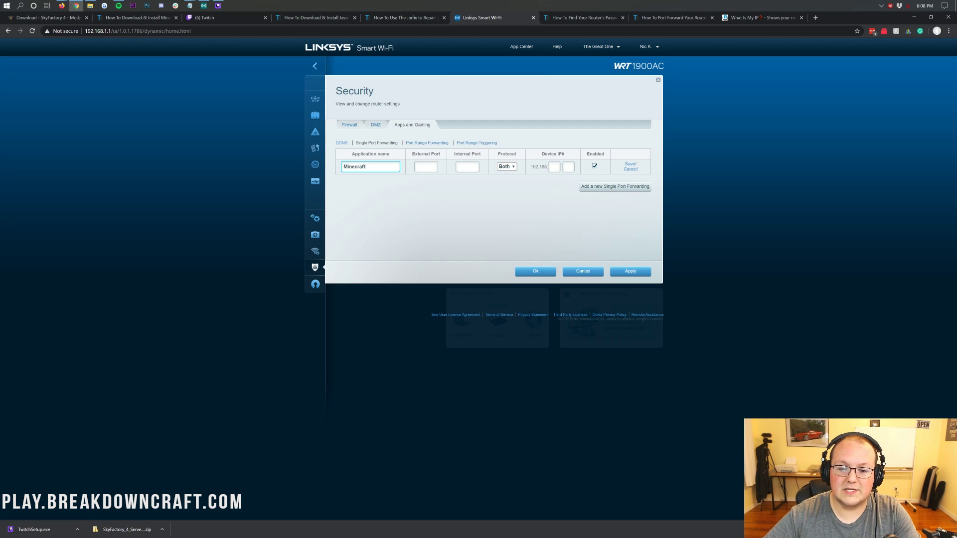
left_click(426, 167)
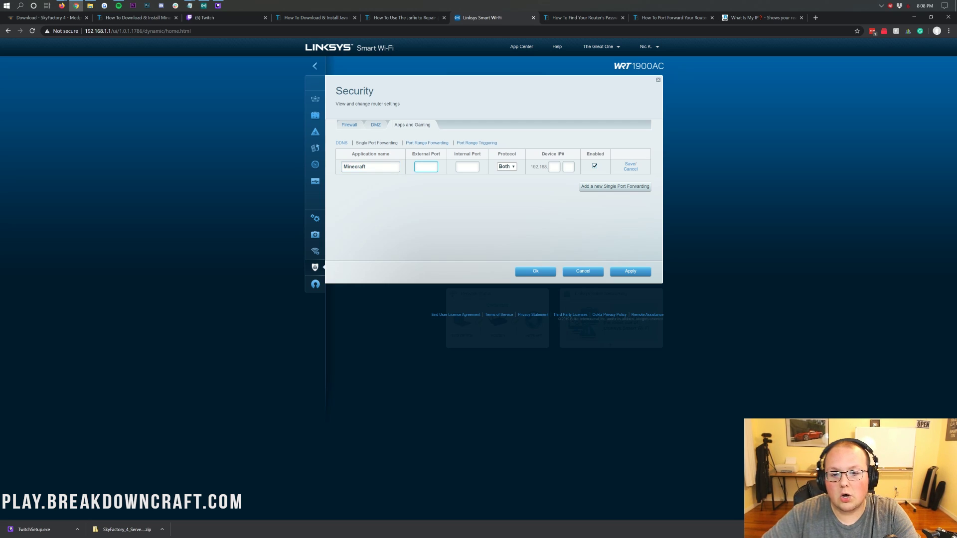
type("2")
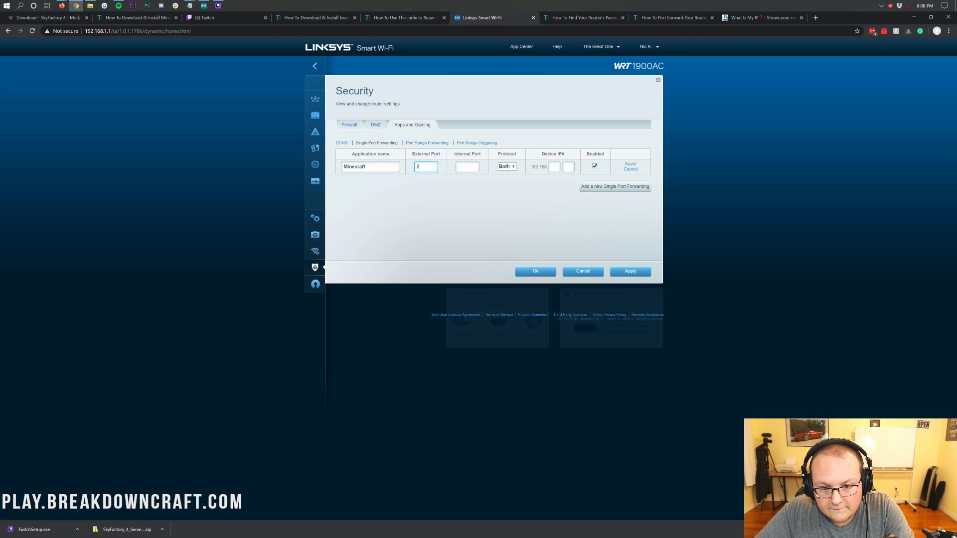
type("5565")
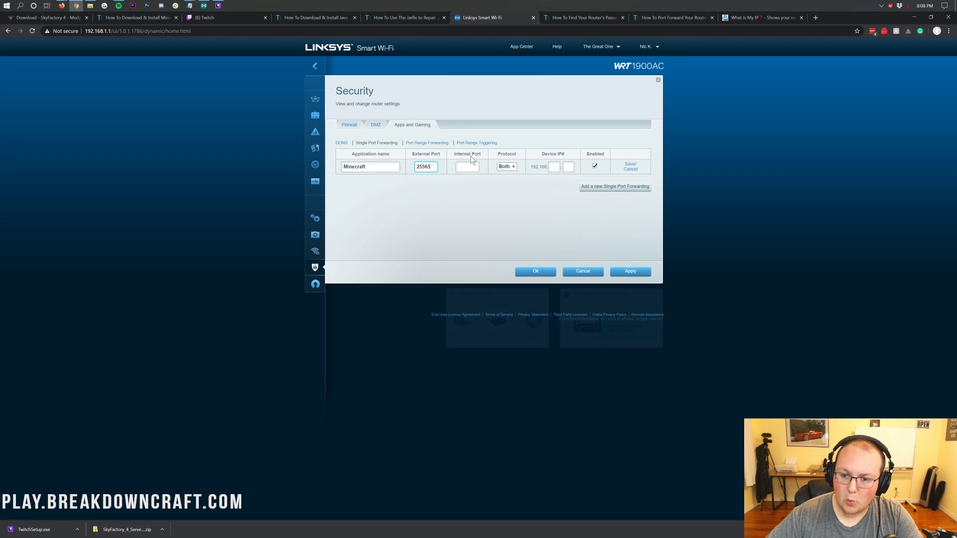
key("Tab")
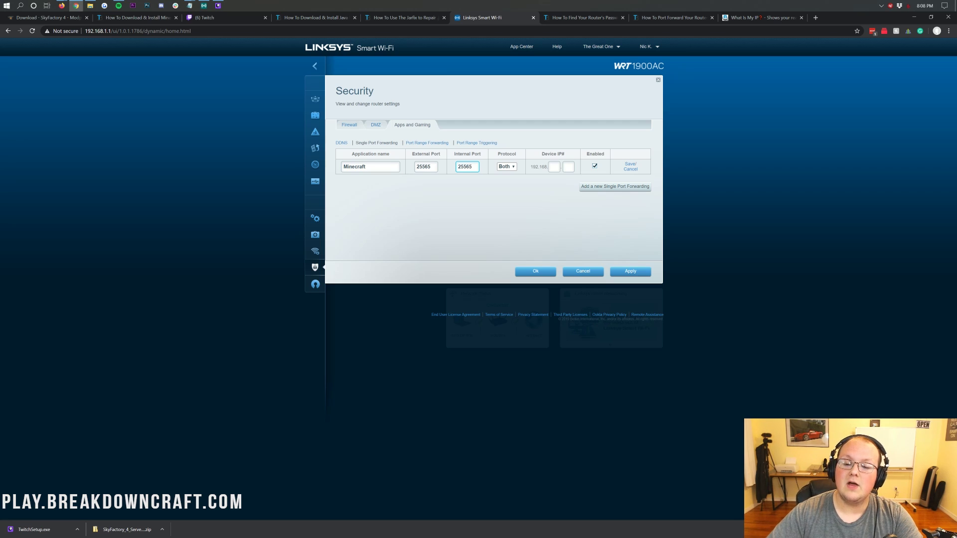
left_click(511, 167)
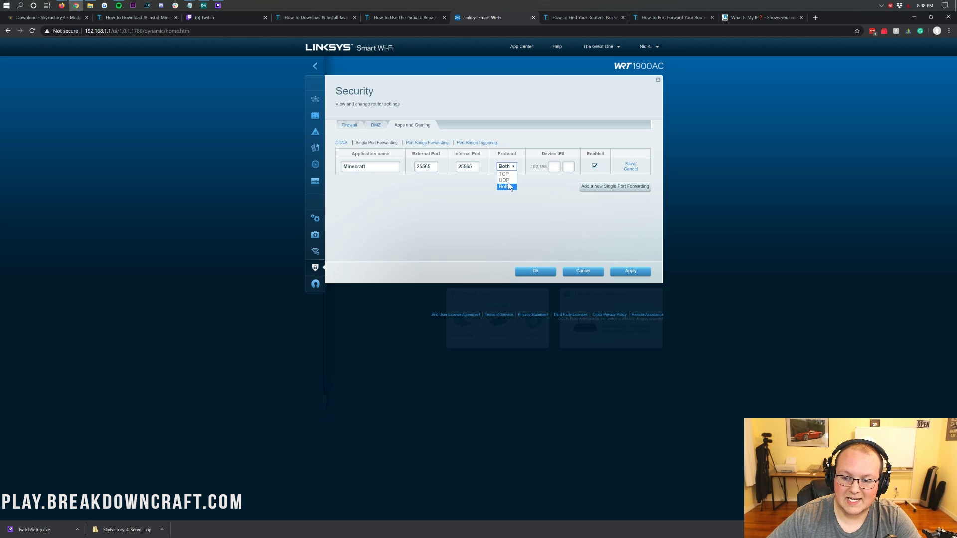
left_click(504, 175)
left_click(503, 168)
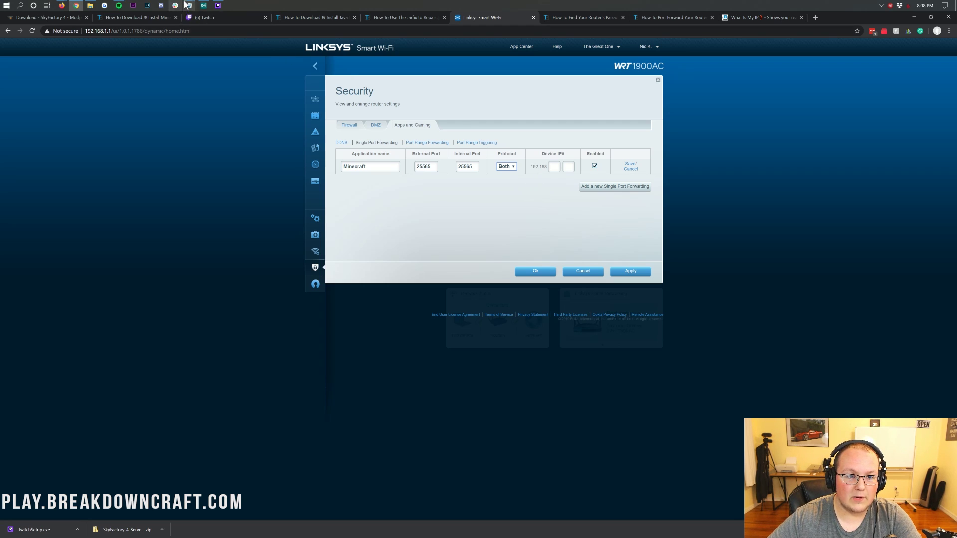
Step: Set the Minecraft entry's device IP to 192.168.1.123 from the Notepad note, then save and apply the forwarding rule
mouse_move(189, 6)
left_click(205, 34)
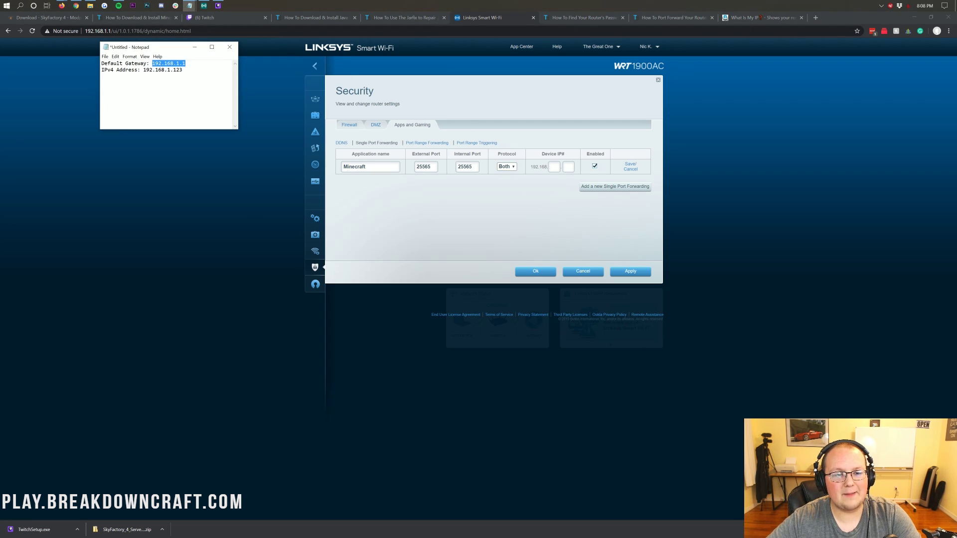
left_click(183, 70)
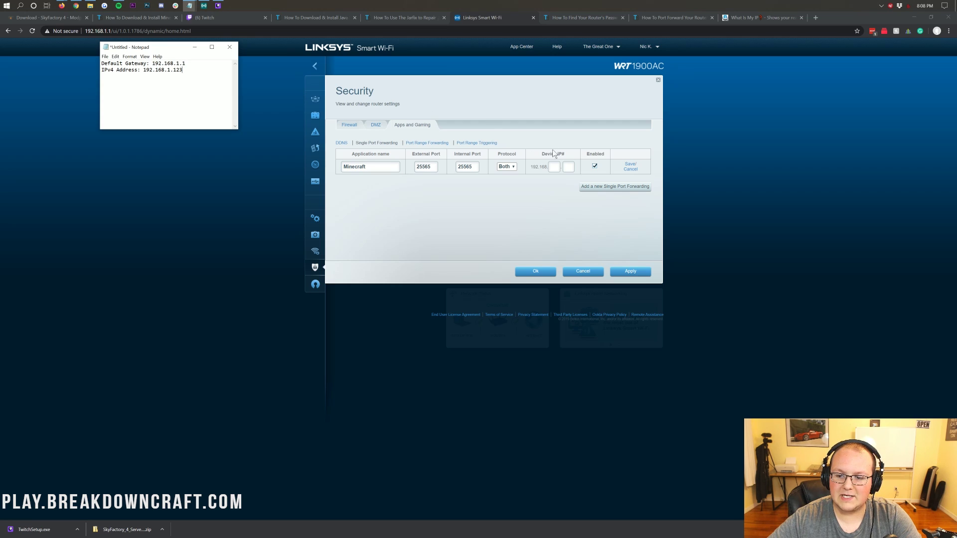
key("alt+Tab")
type("1")
key("Tab")
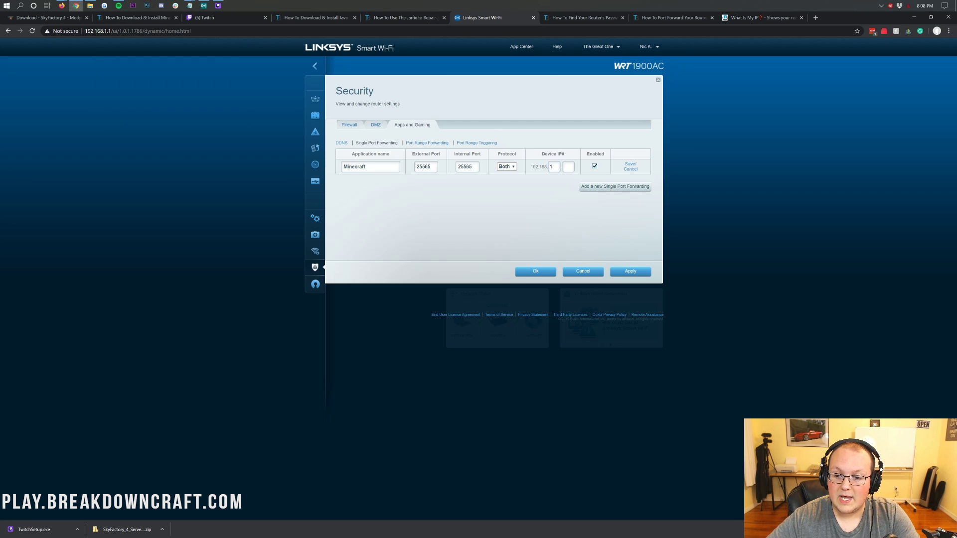
type("123")
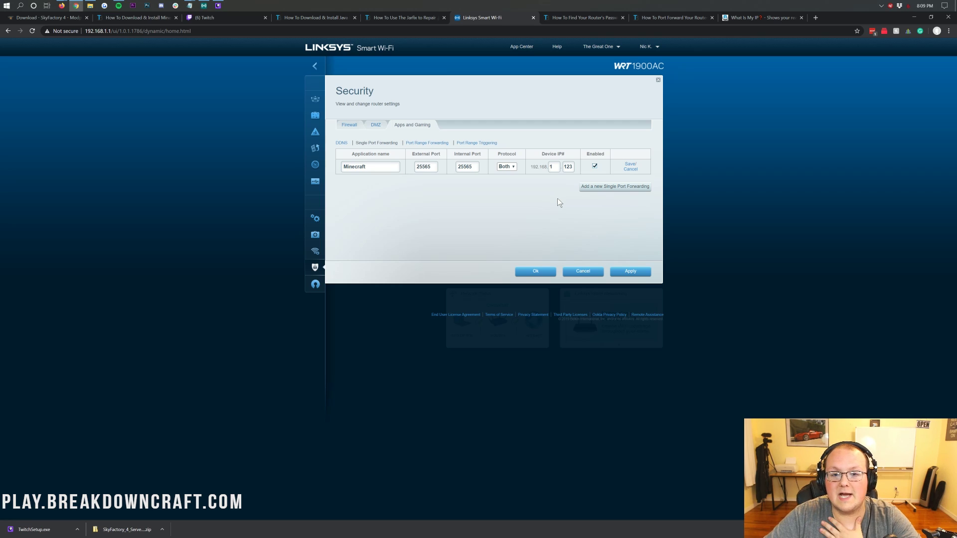
left_click(630, 165)
left_click(633, 272)
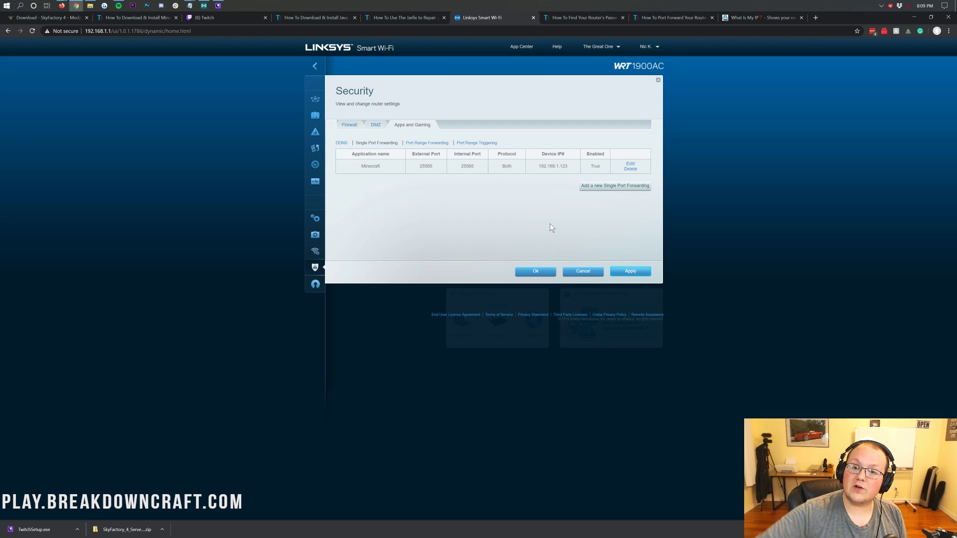
Step: Copy the public IPv4 address from WhatIsMyIP.com and return to the router's port forwarding page
left_click(747, 17)
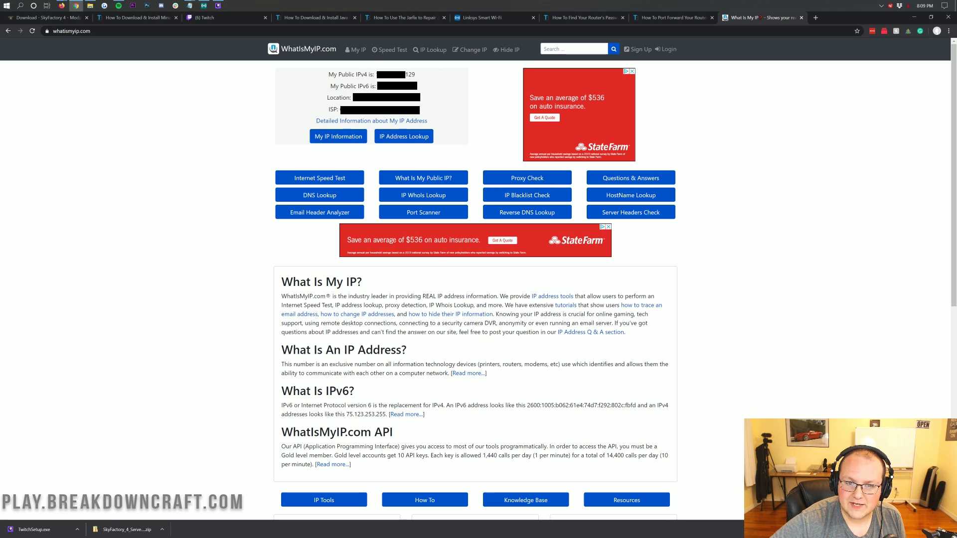
left_click_drag(416, 75, 376, 75)
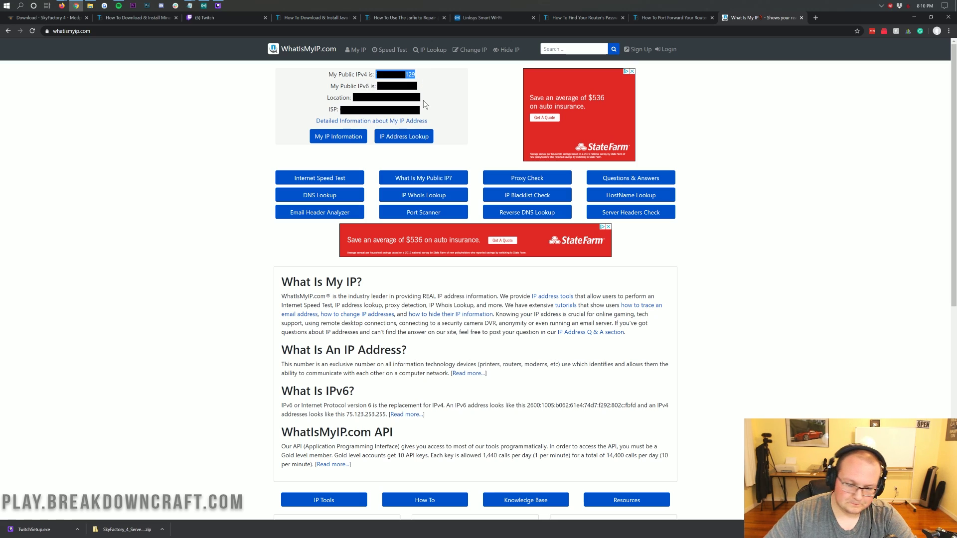
left_click(482, 17)
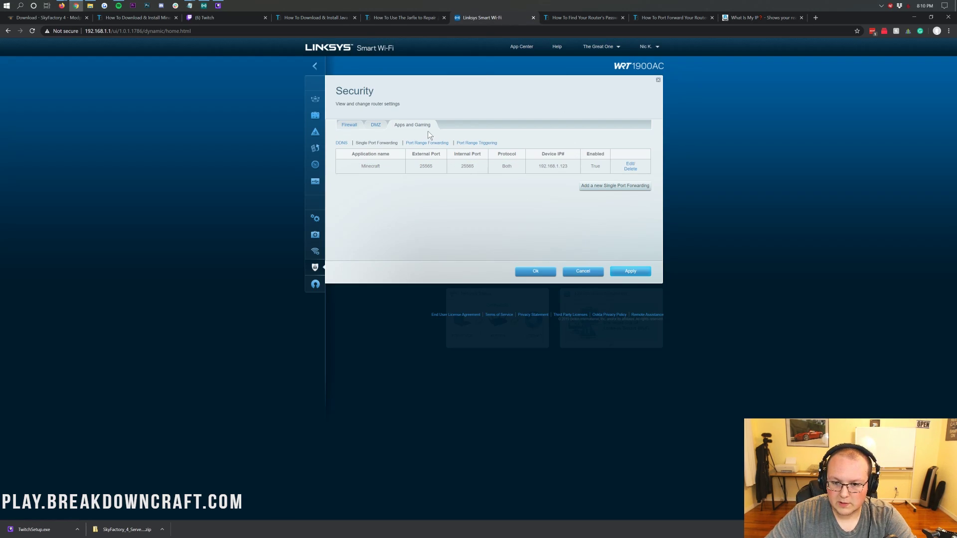
Step: Minimize Chrome and start the server by running ServerStart.bat in the SkyFactory 4 Server folder
left_click(915, 17)
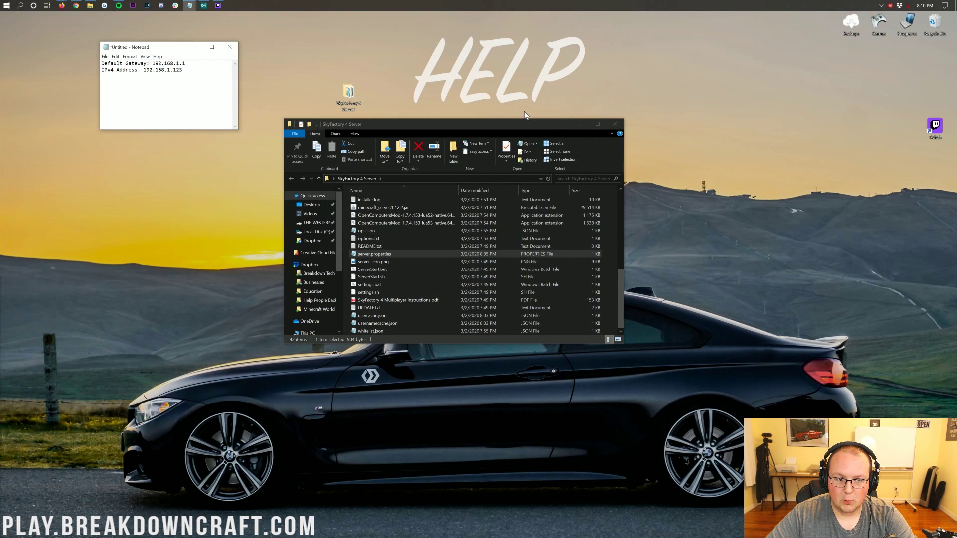
left_click(391, 268)
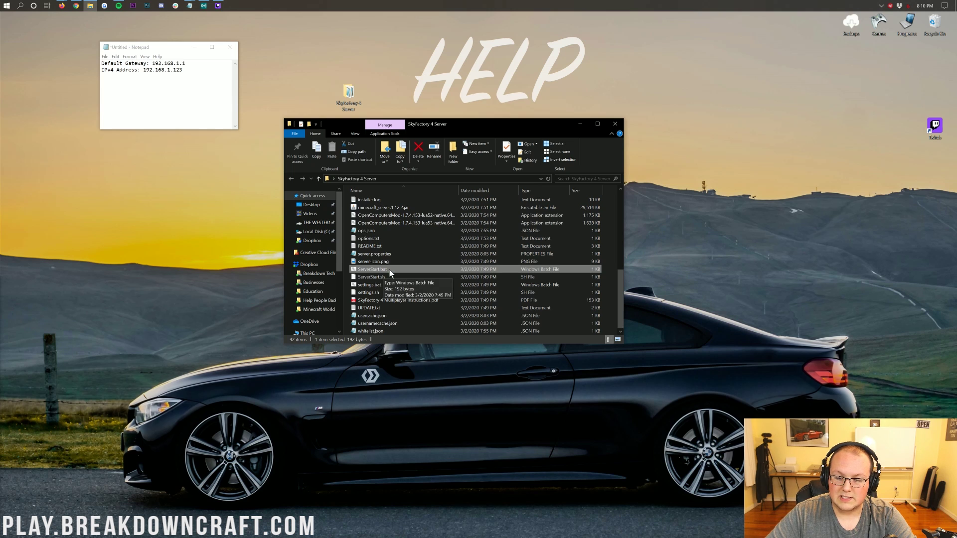
double_click(390, 270)
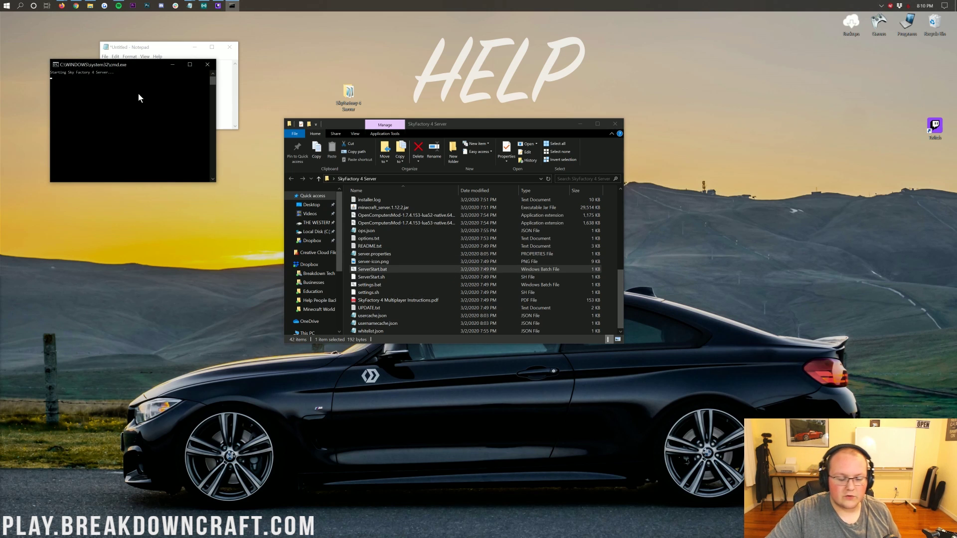
Step: Switch to the Twitch app and launch the SkyFactory 4 modpack through the Minecraft Launcher
left_click(220, 5)
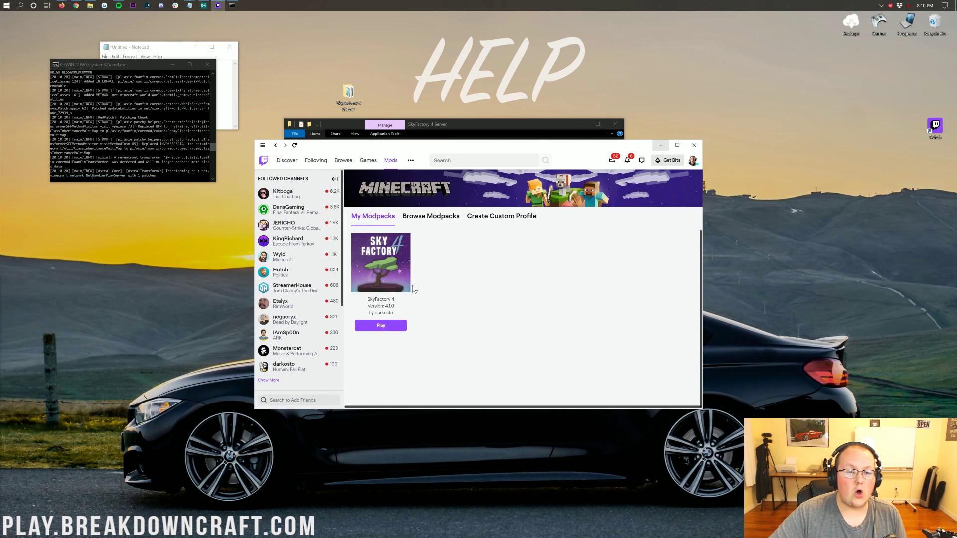
left_click(392, 326)
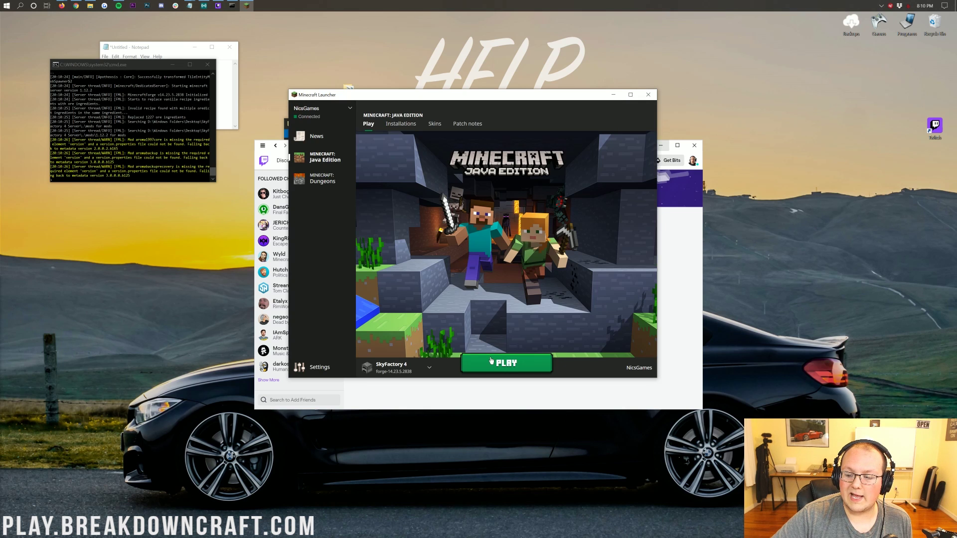
left_click(491, 362)
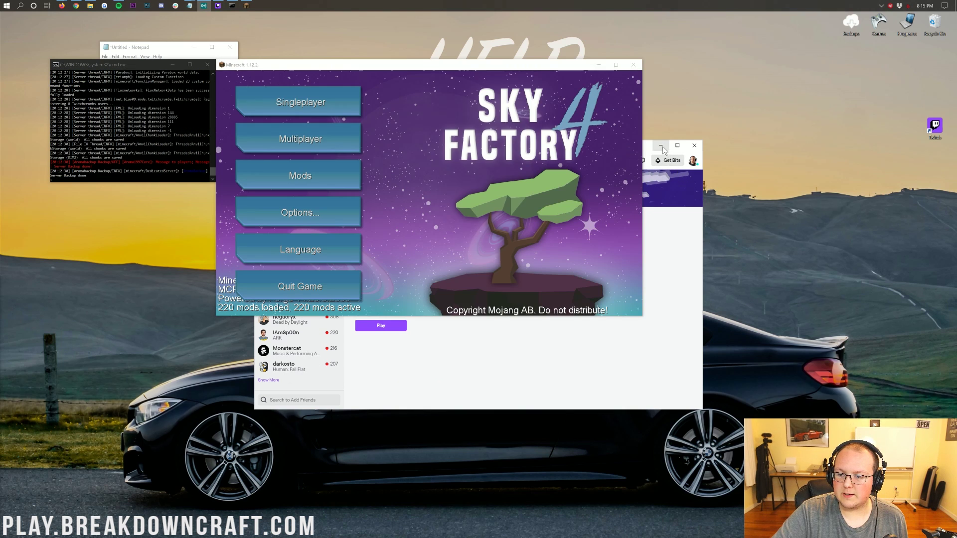
Step: Minimize the Twitch, SkyFactory 4 Server folder and Notepad windows, keeping the game and the server console open
left_click(661, 146)
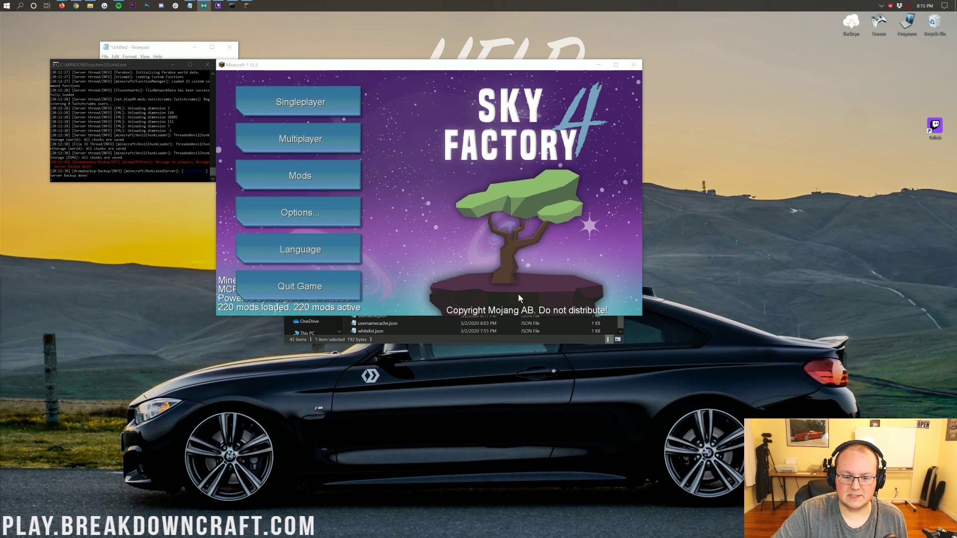
left_click(498, 330)
left_click(574, 121)
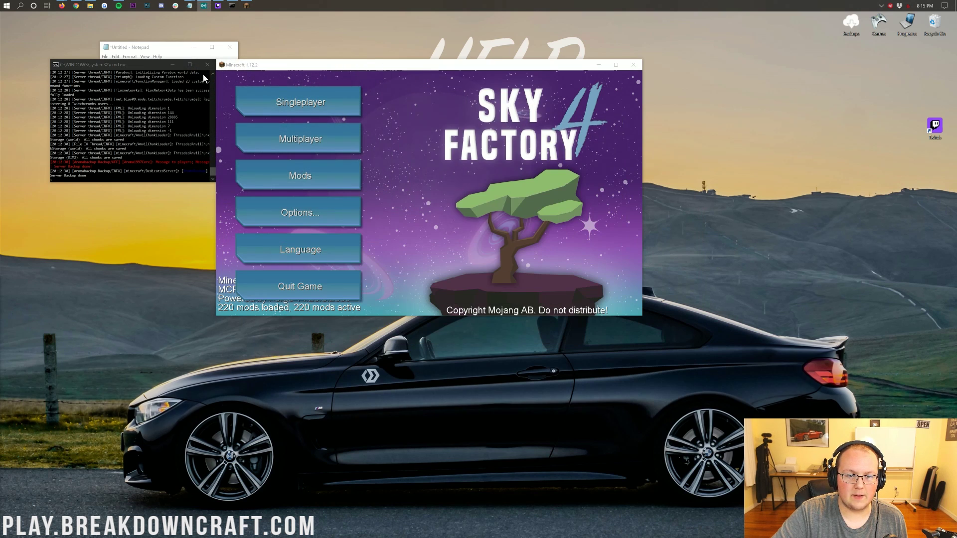
left_click(202, 47)
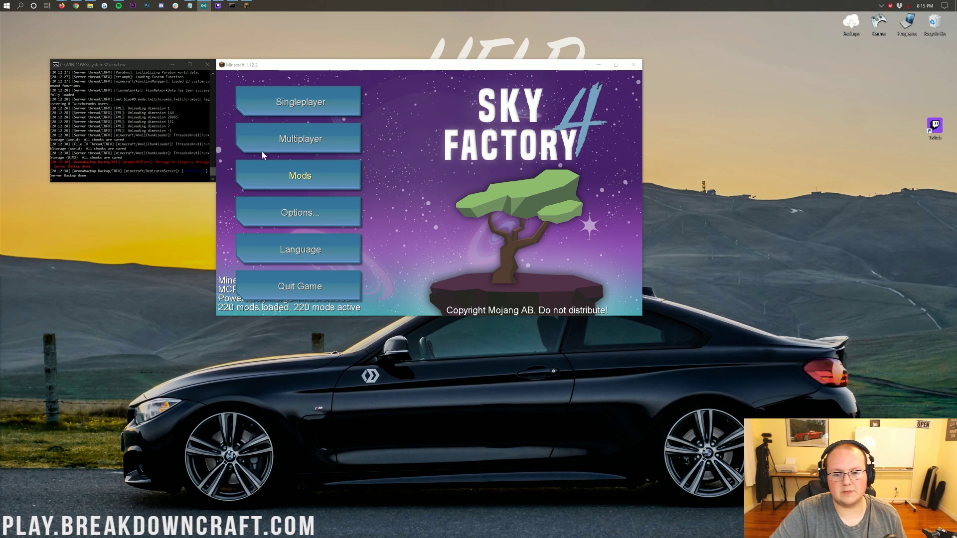
Step: Join the server from Minecraft's multiplayer screen by direct connection, replacing the server address with the copied public IP address
left_click(334, 141)
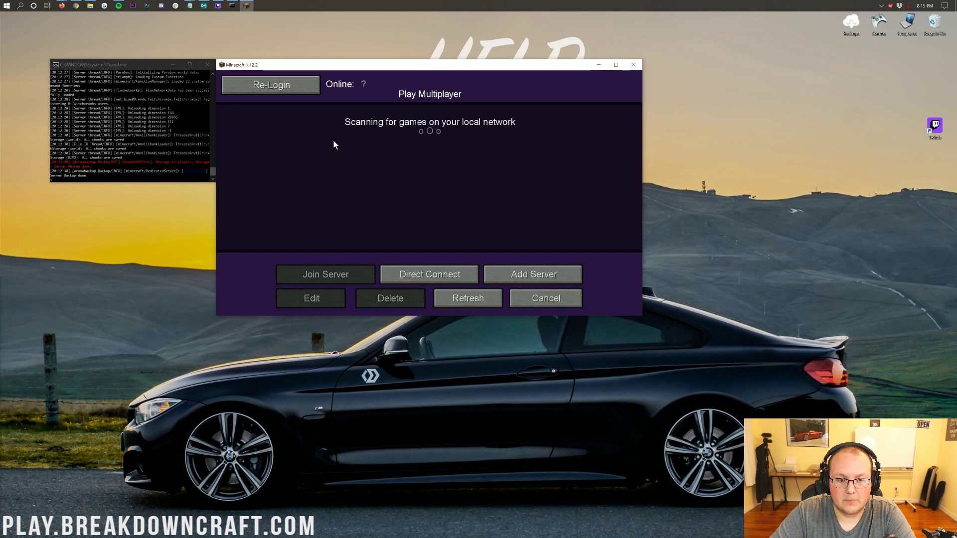
left_click(444, 270)
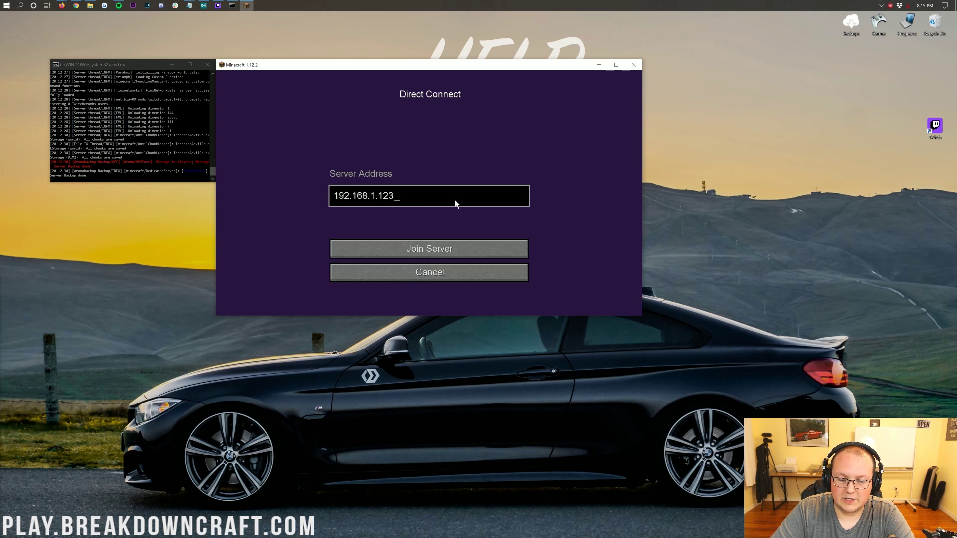
key("ctrl+a")
key("ctrl+v")
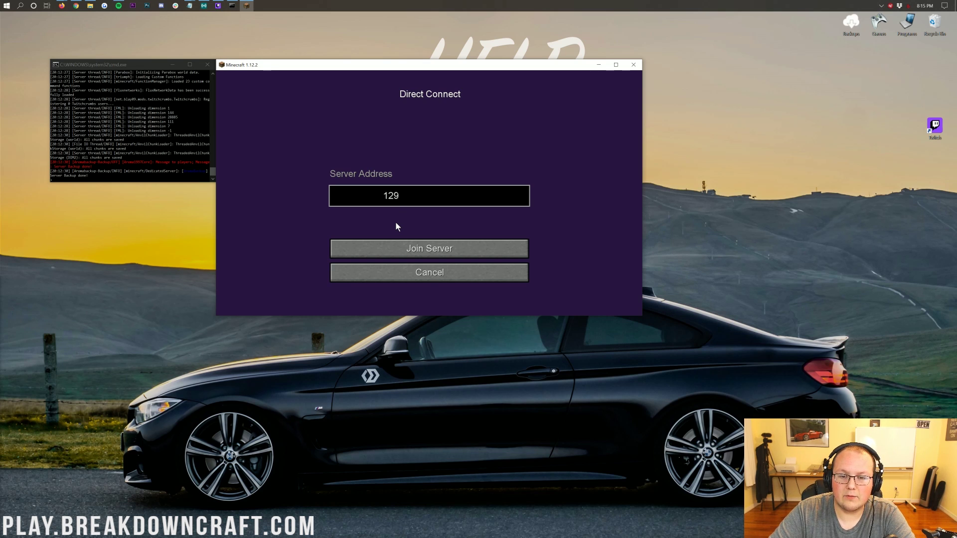
left_click(395, 249)
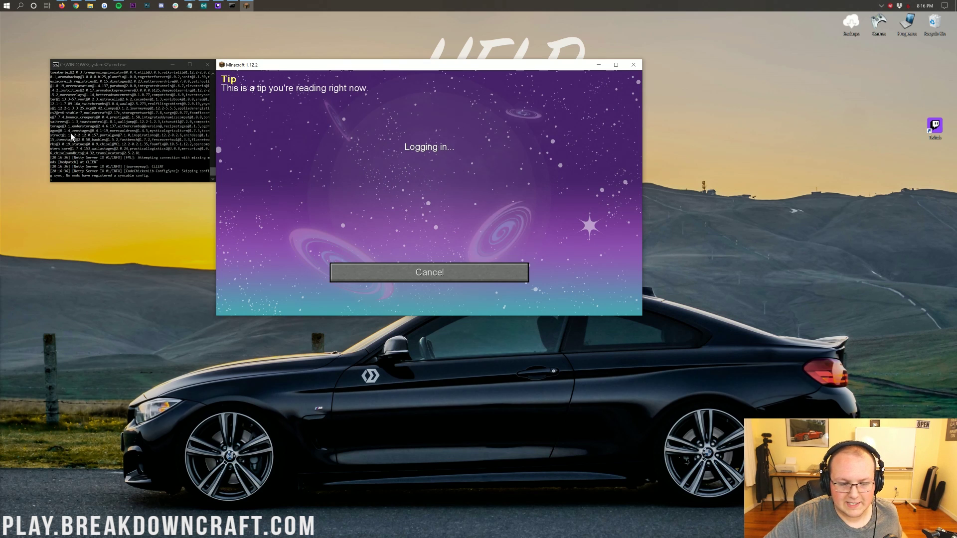
Step: Check the player's login in the server console, then resume the game and try out the dirt tree's log and leaves
left_click(145, 146)
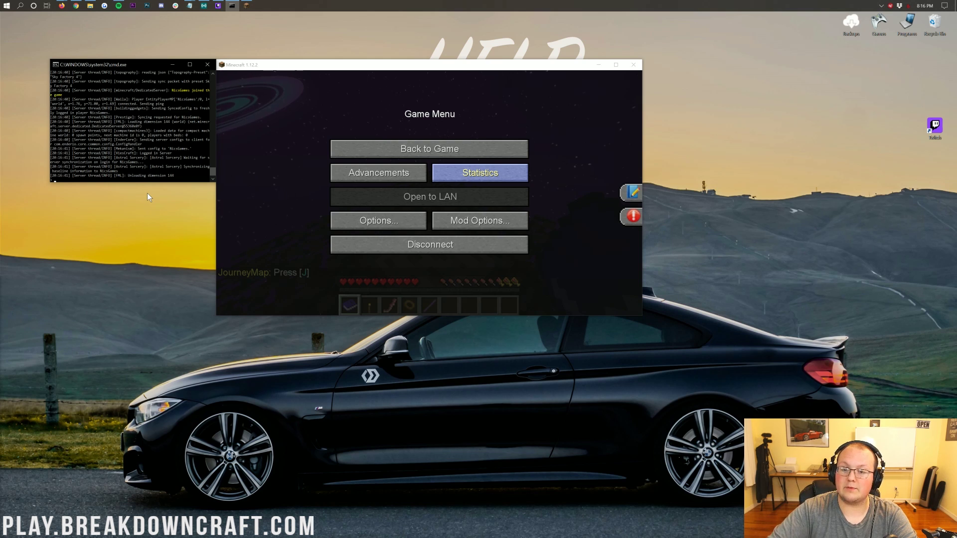
left_click(477, 148)
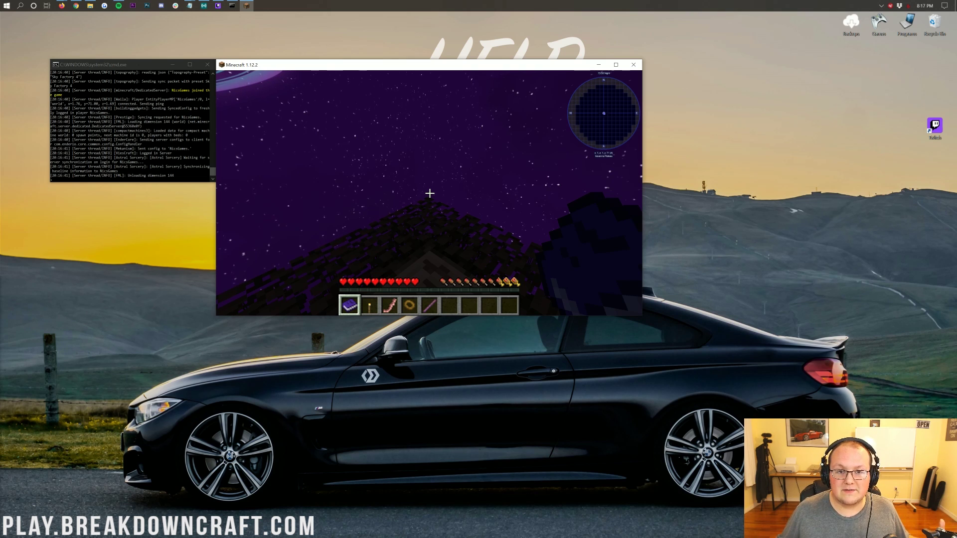
left_click(430, 194)
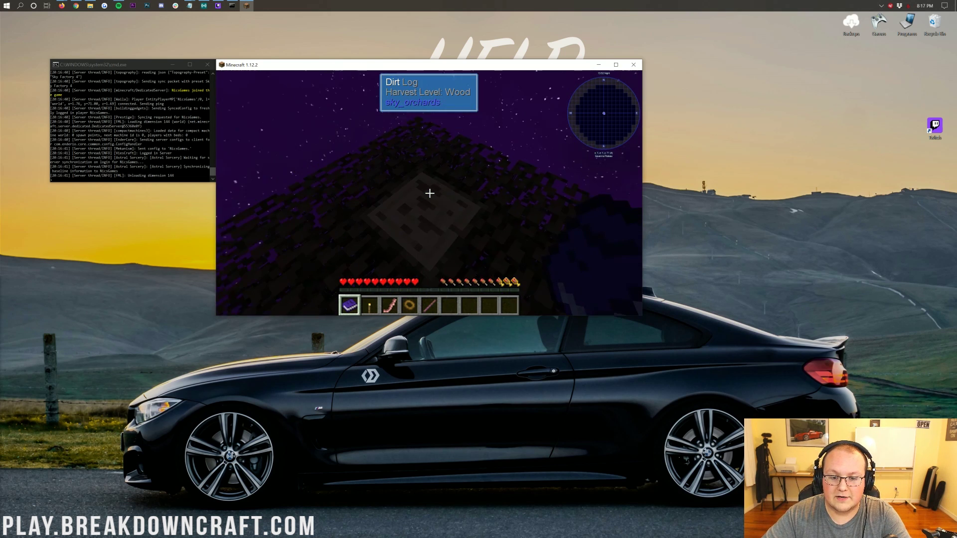
left_click(429, 193)
left_click(429, 193)
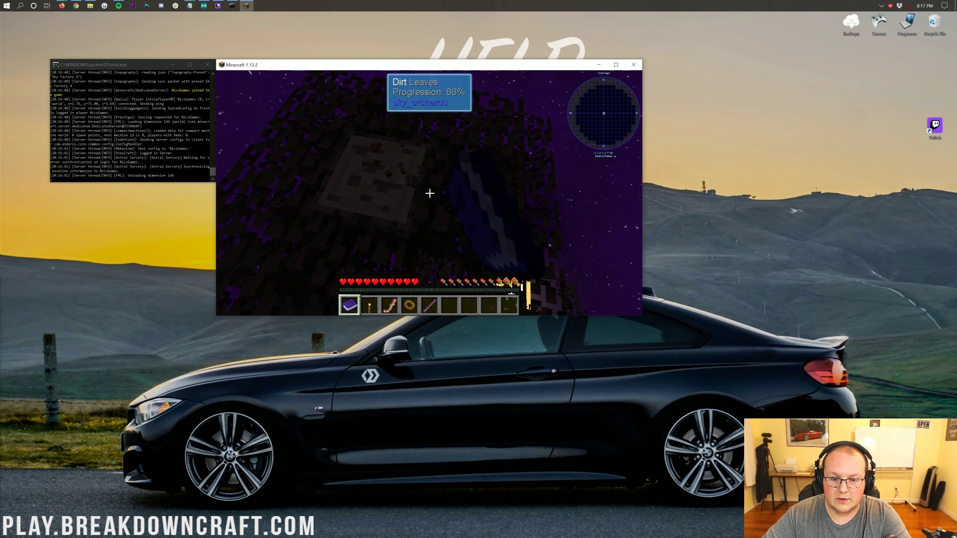
left_click(429, 193)
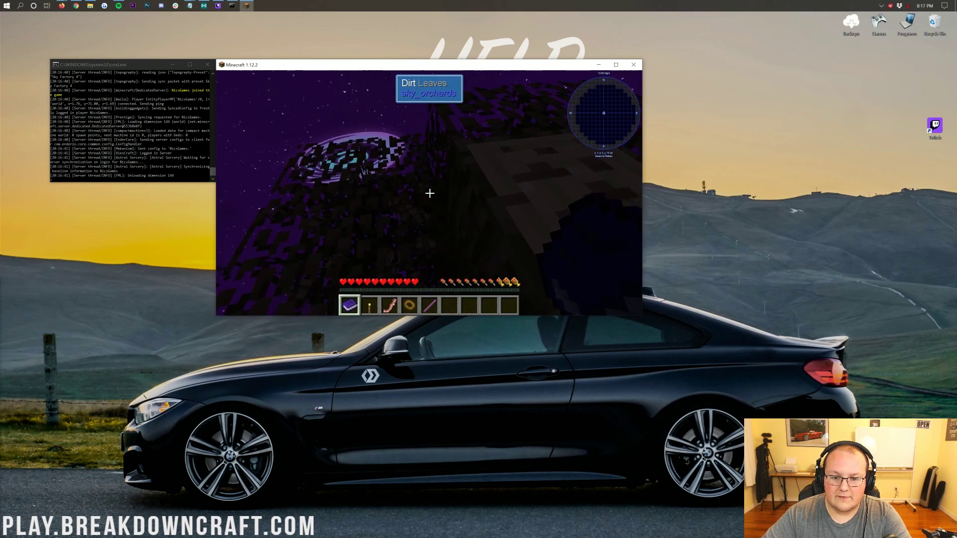